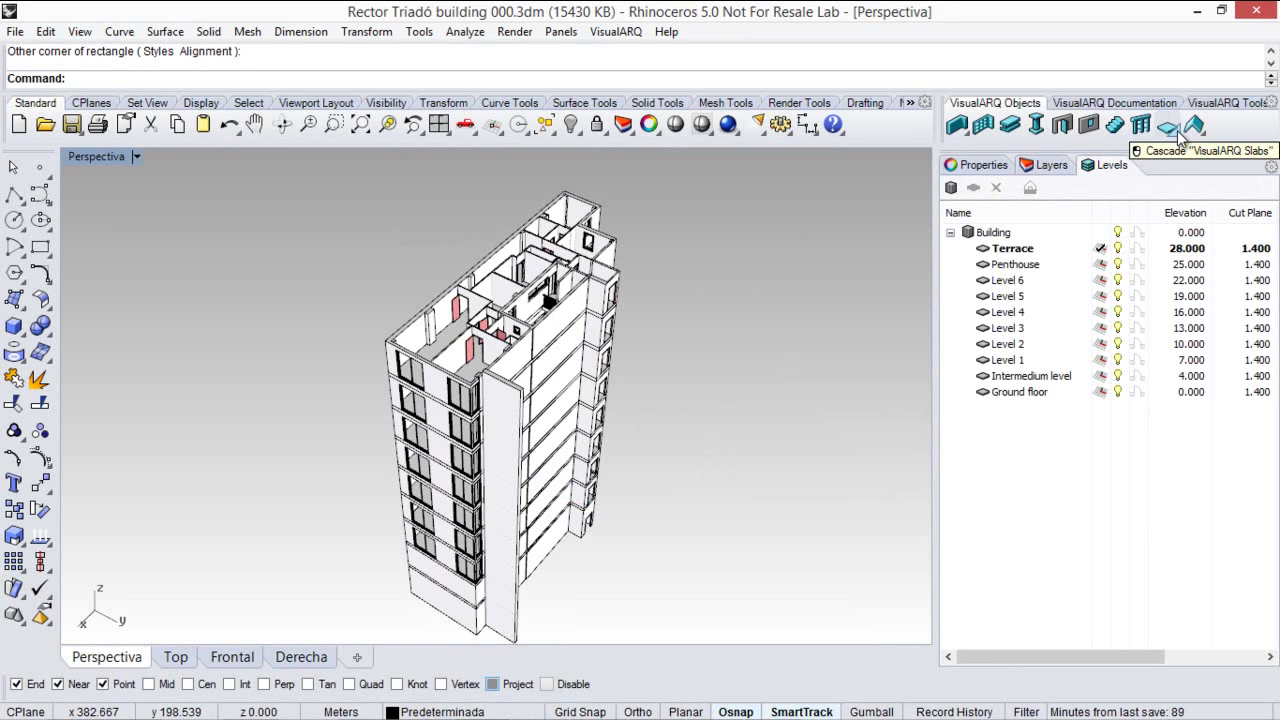
- Open the VisualARQ Slabs flyout on the VisualARQ Objects toolbar
click(1179, 134)
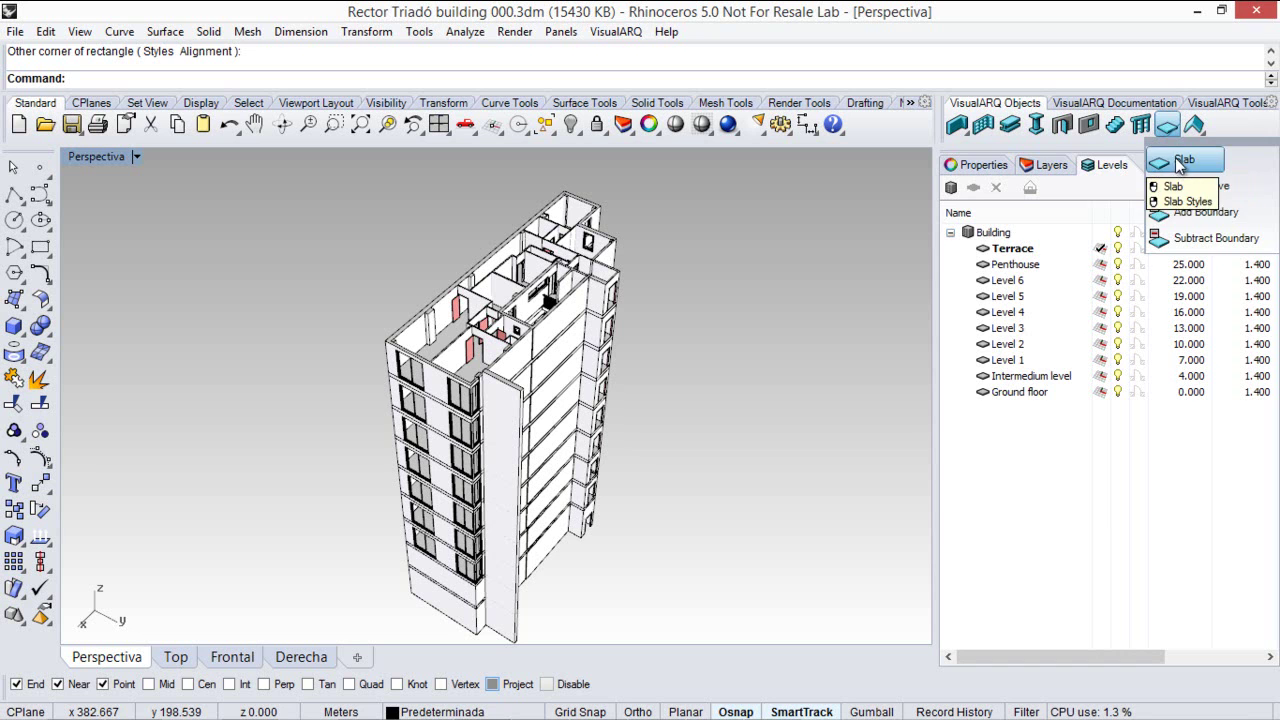
- Start a new slab using the Standard style with Top alignment
click(1178, 165)
drag(1174, 156, 1157, 172)
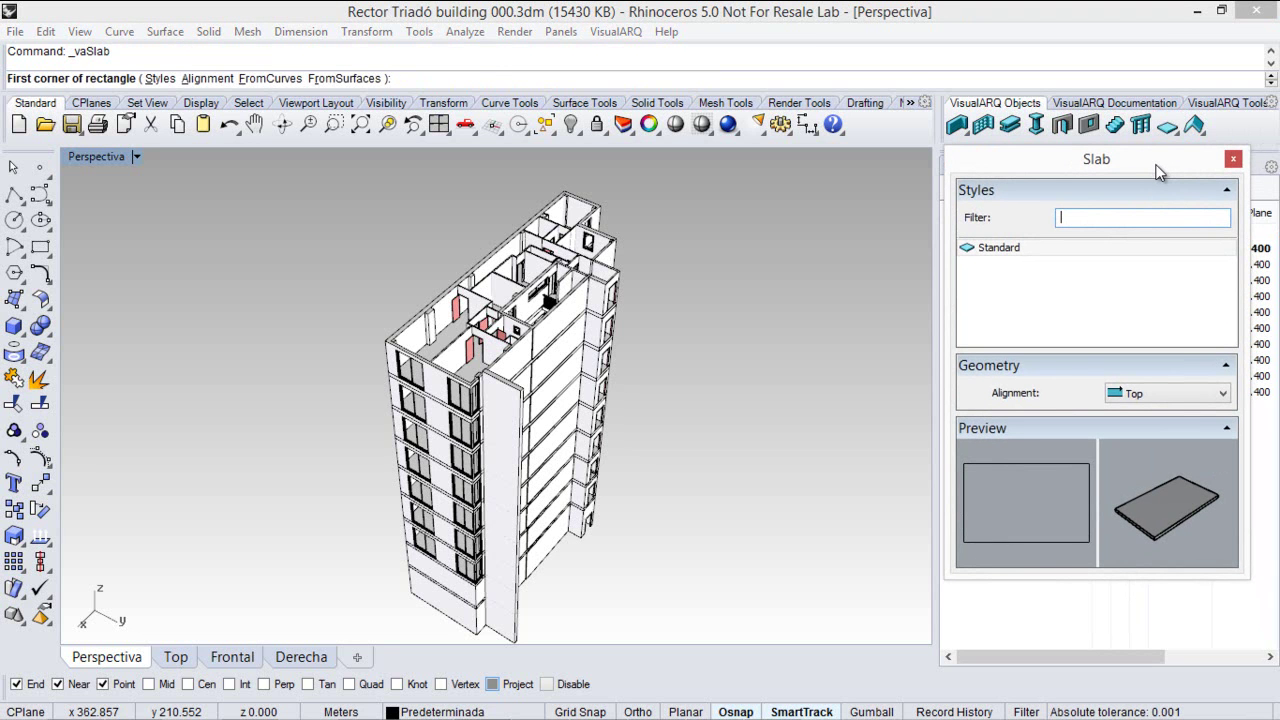
click(1017, 246)
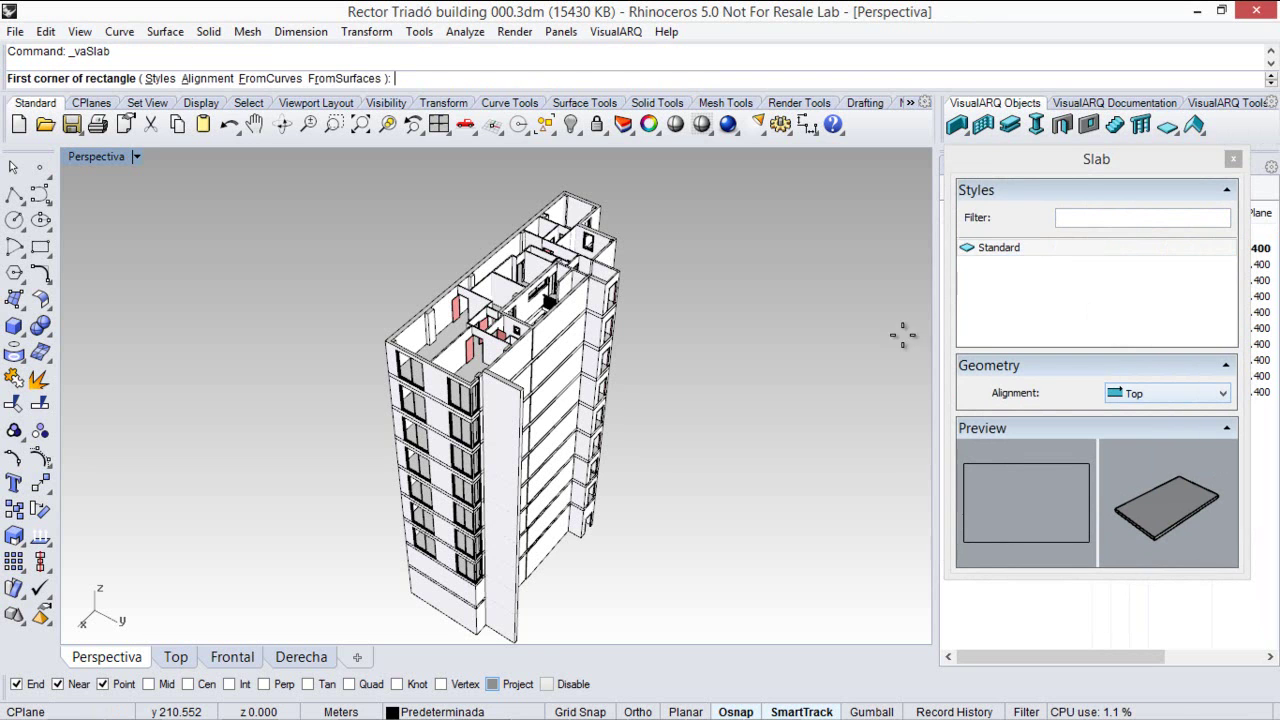
- Create the Standard slab as a rectangle between the building's opposite corners at Terrace level 28.000
double_click(113, 157)
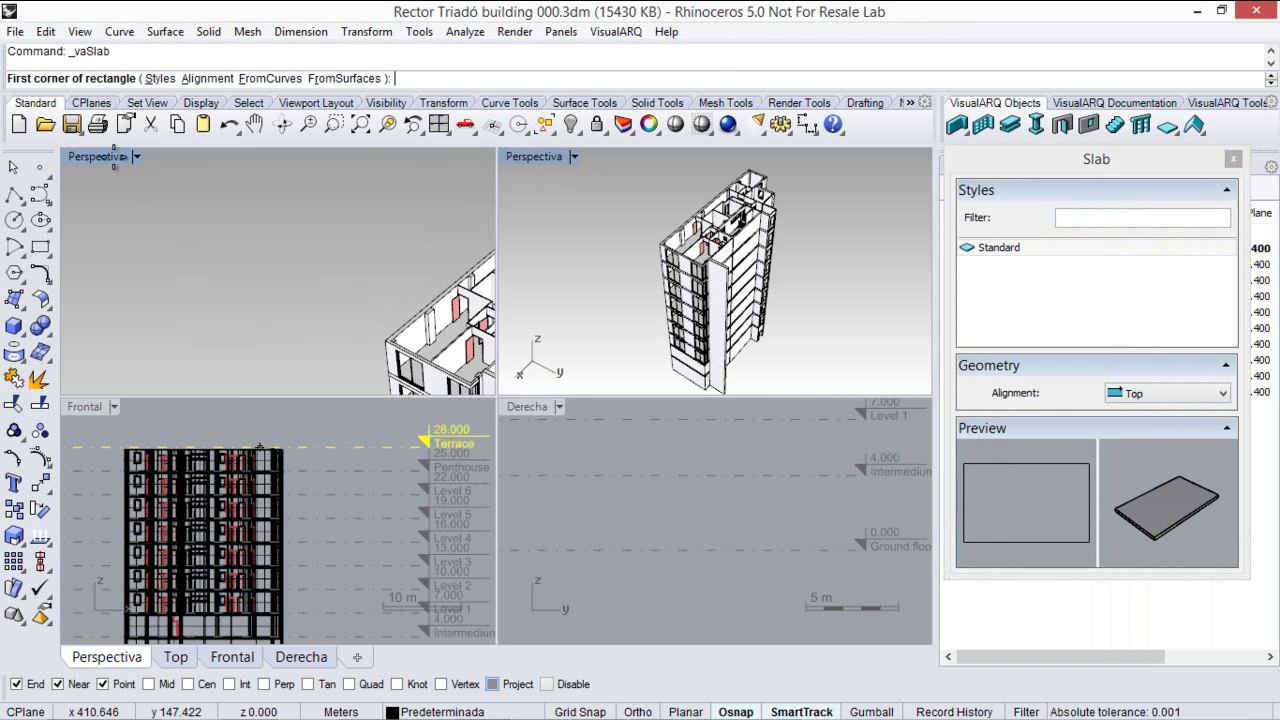
scroll(389, 330, up, 2)
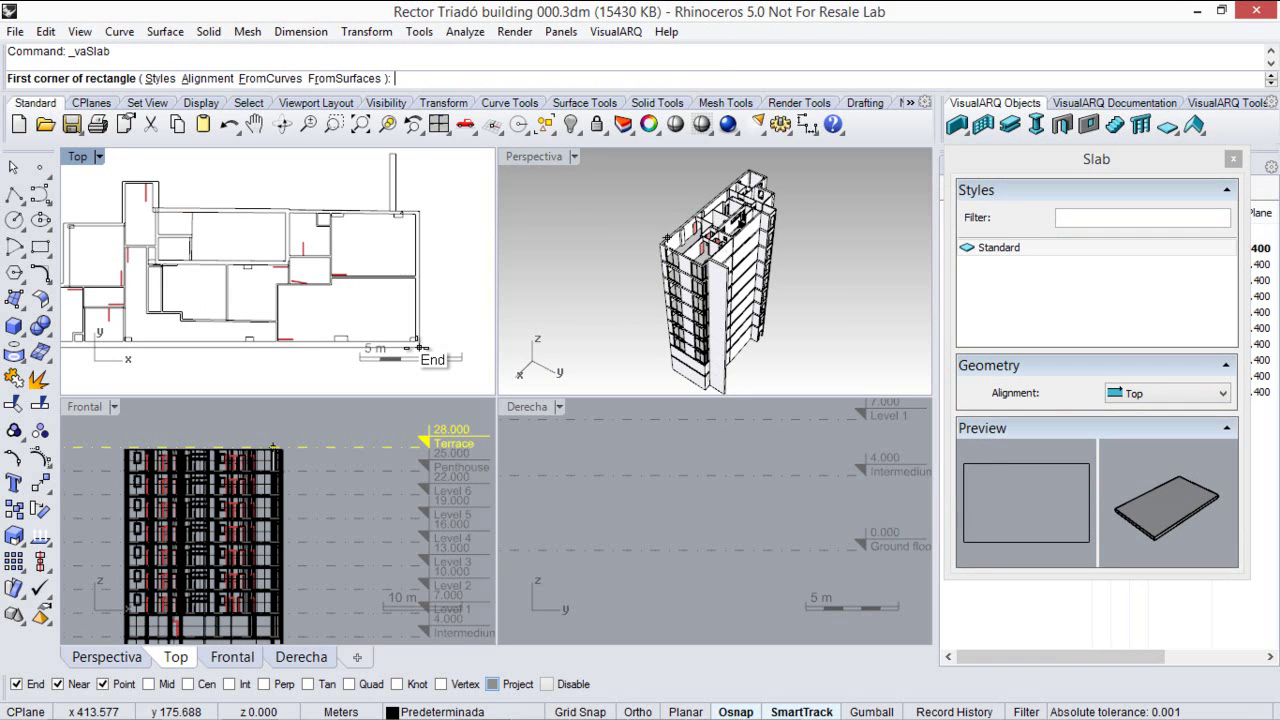
click(419, 345)
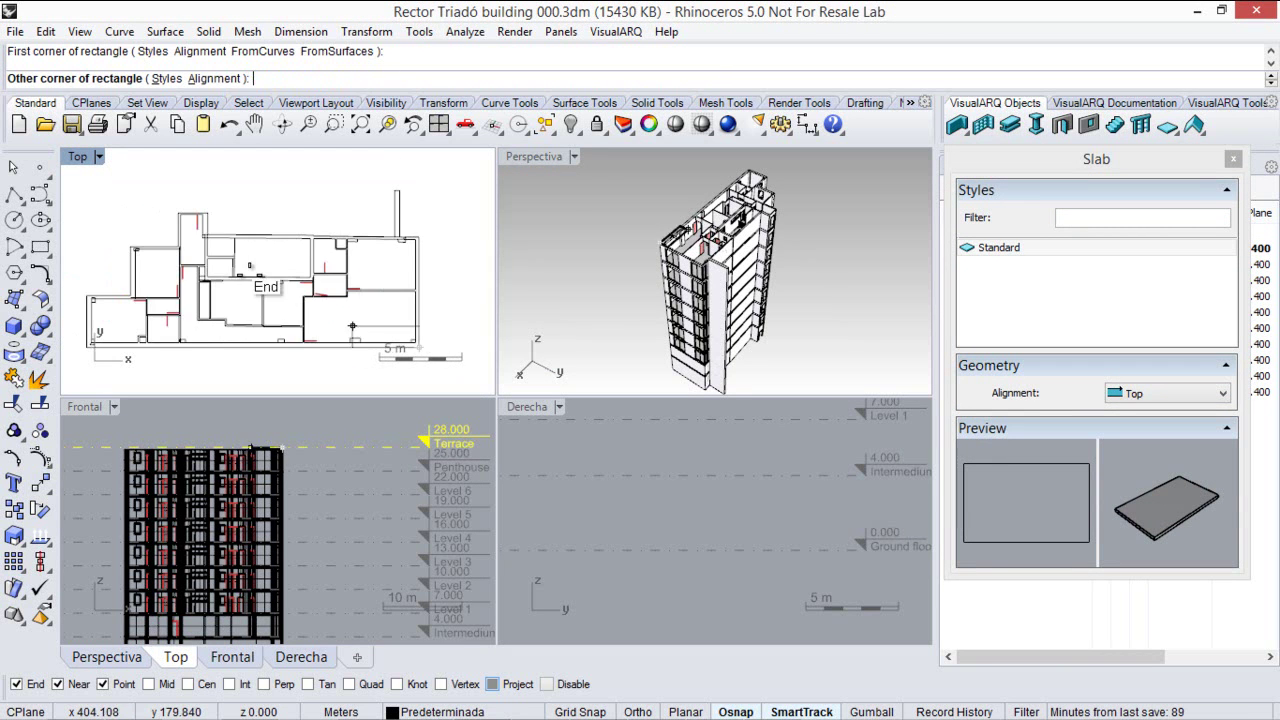
scroll(419, 345, down, 1)
right_drag(128, 240, 213, 236)
scroll(171, 229, up, 3)
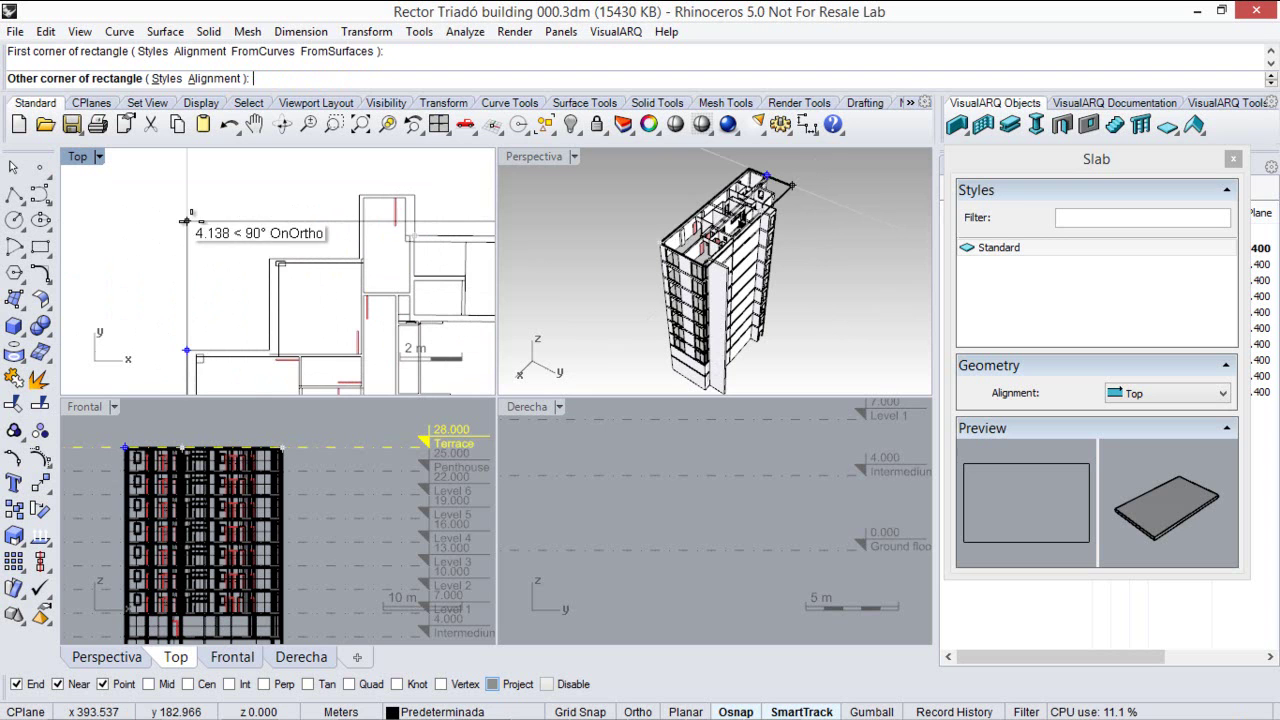
click(191, 224)
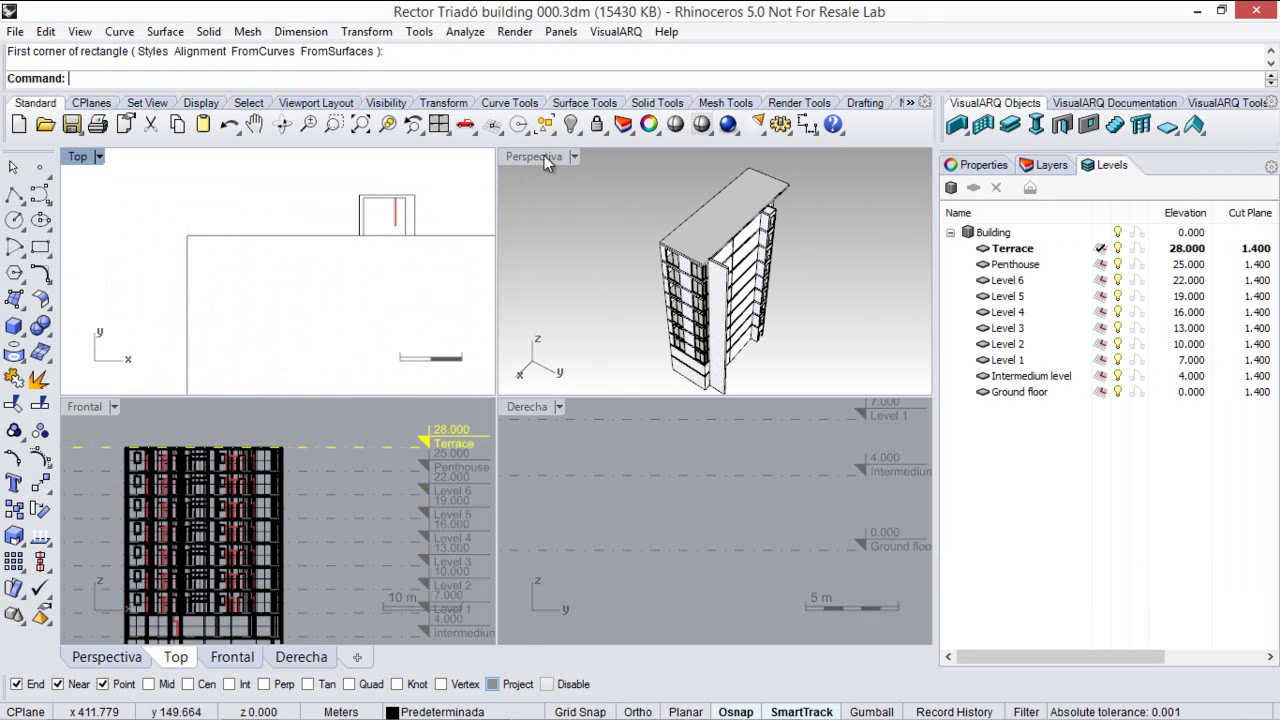
- Show the Level 2 floor plan in a Top view centred on the building
double_click(544, 156)
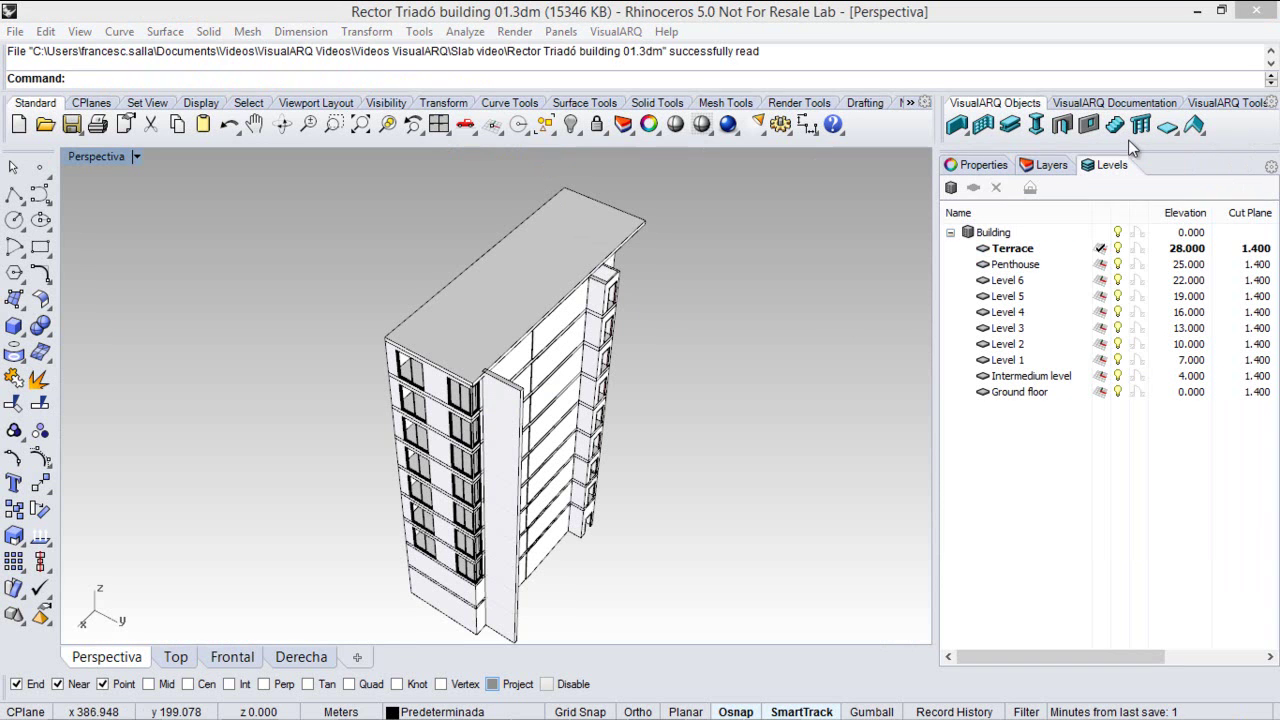
click(1170, 126)
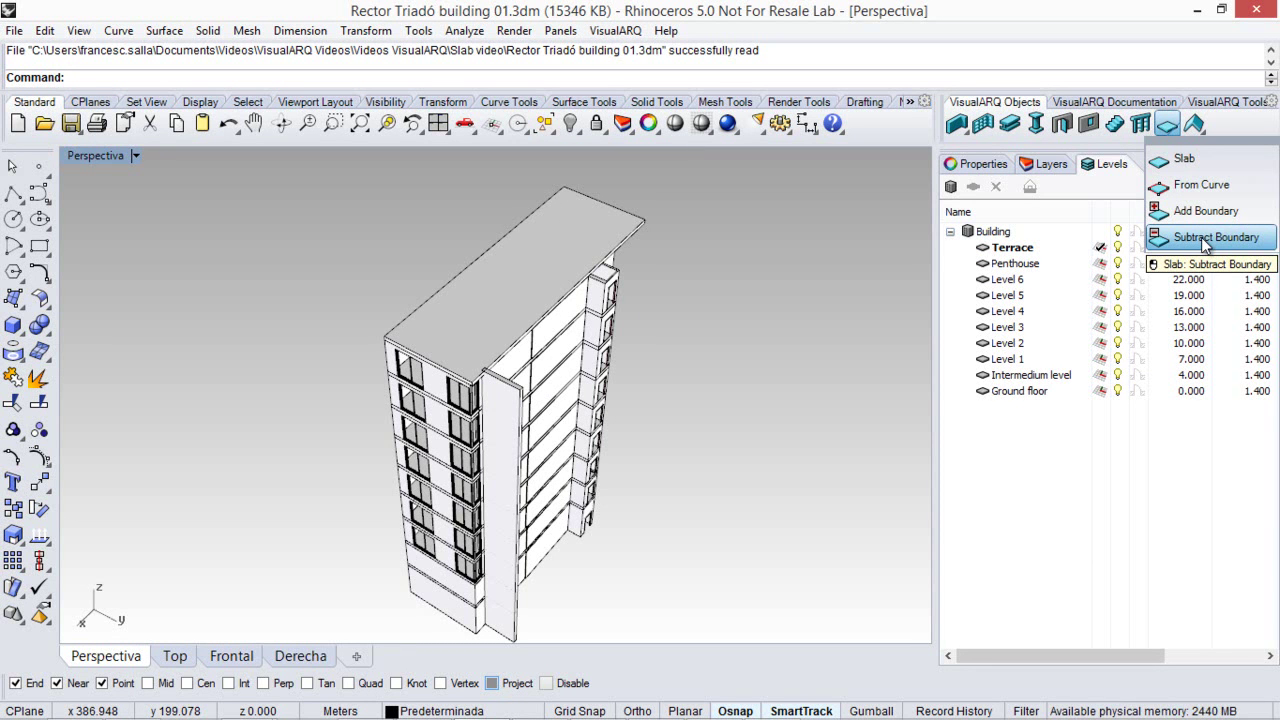
click(175, 656)
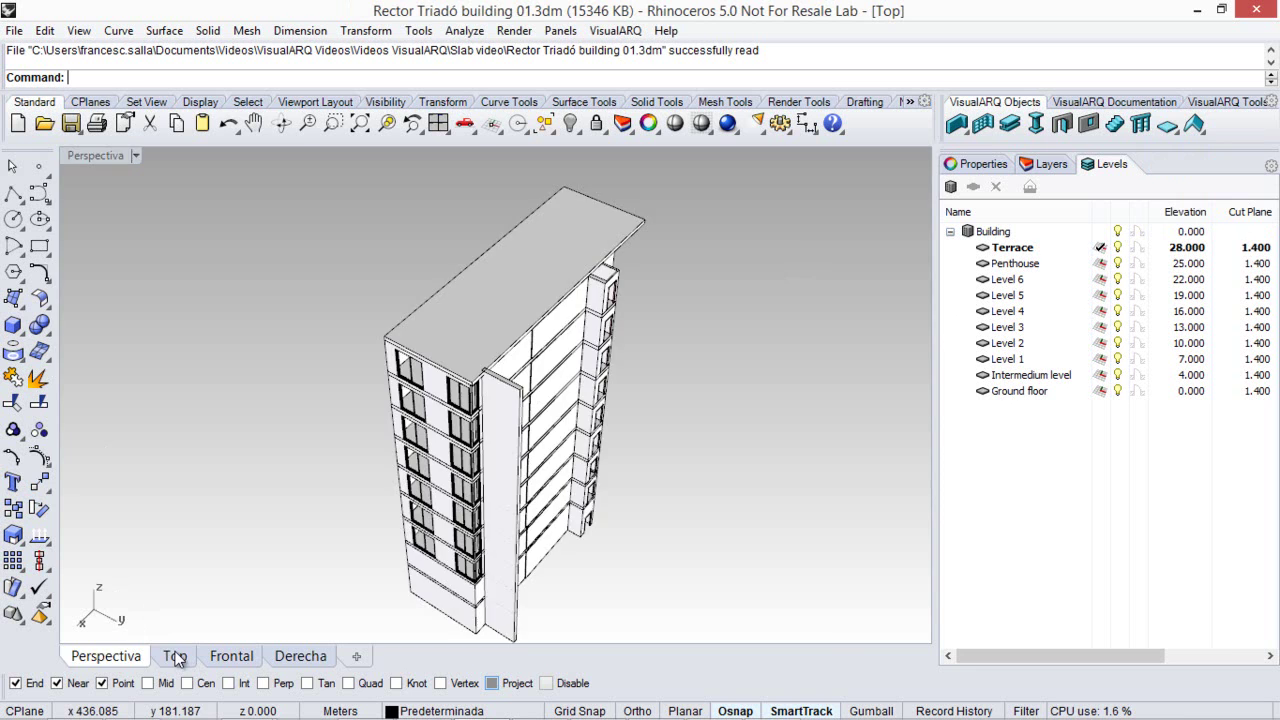
right_drag(557, 477, 431, 431)
scroll(454, 443, down, 2)
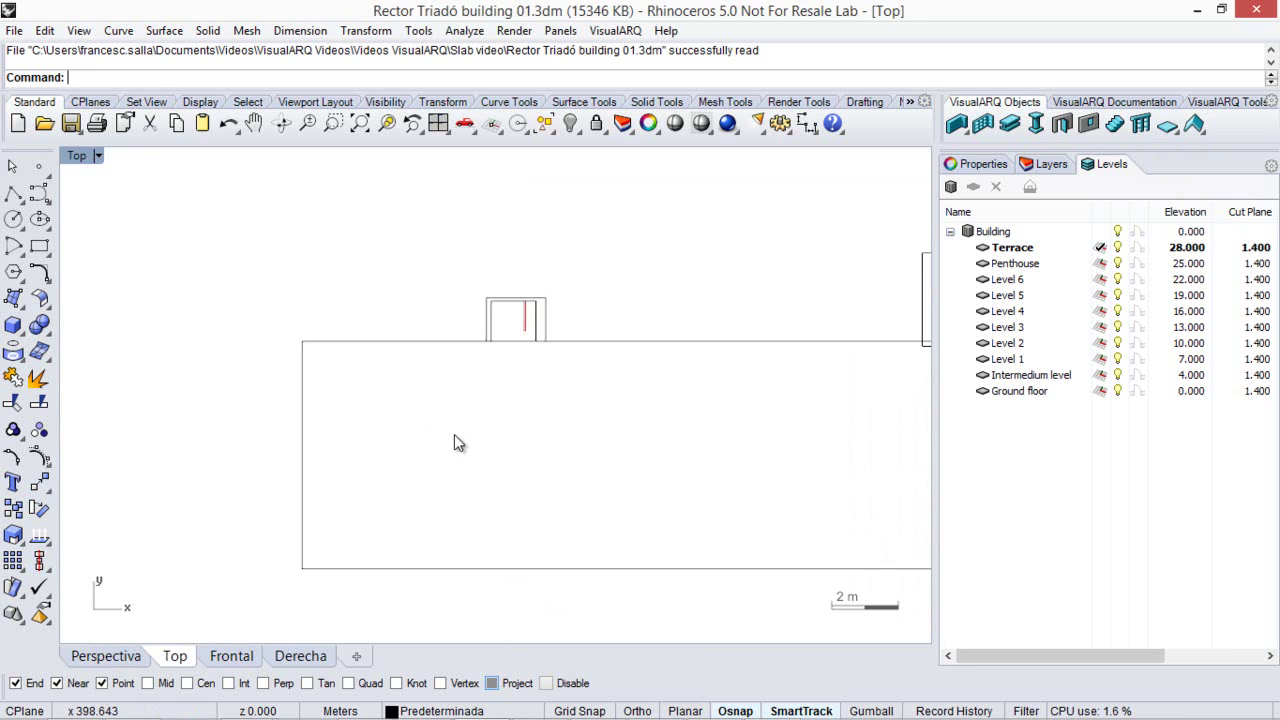
right_drag(525, 440, 449, 443)
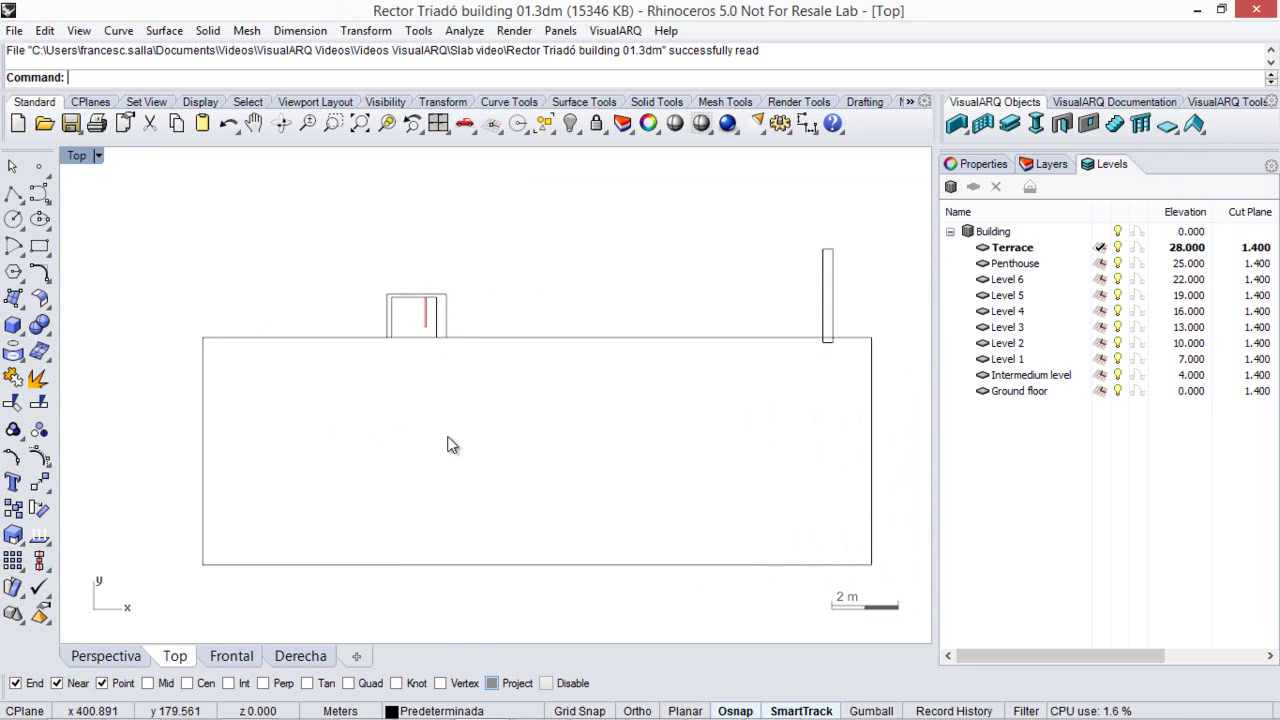
click(1138, 346)
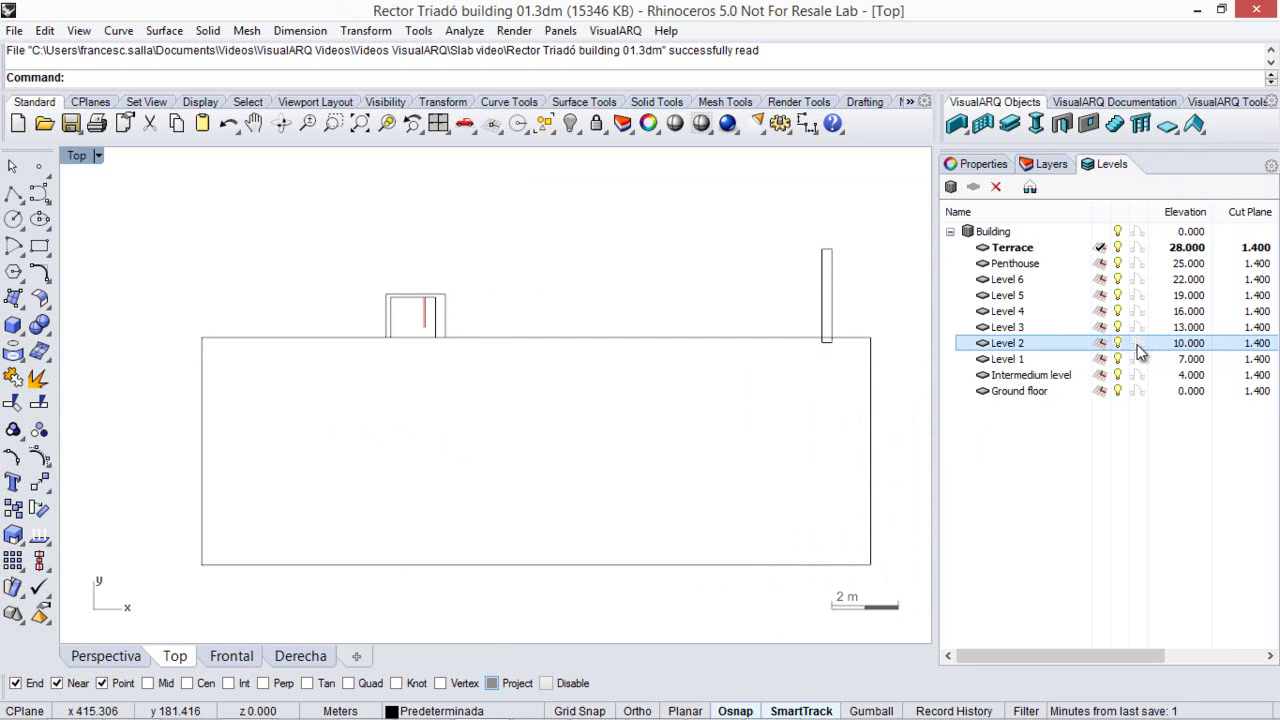
click(1137, 344)
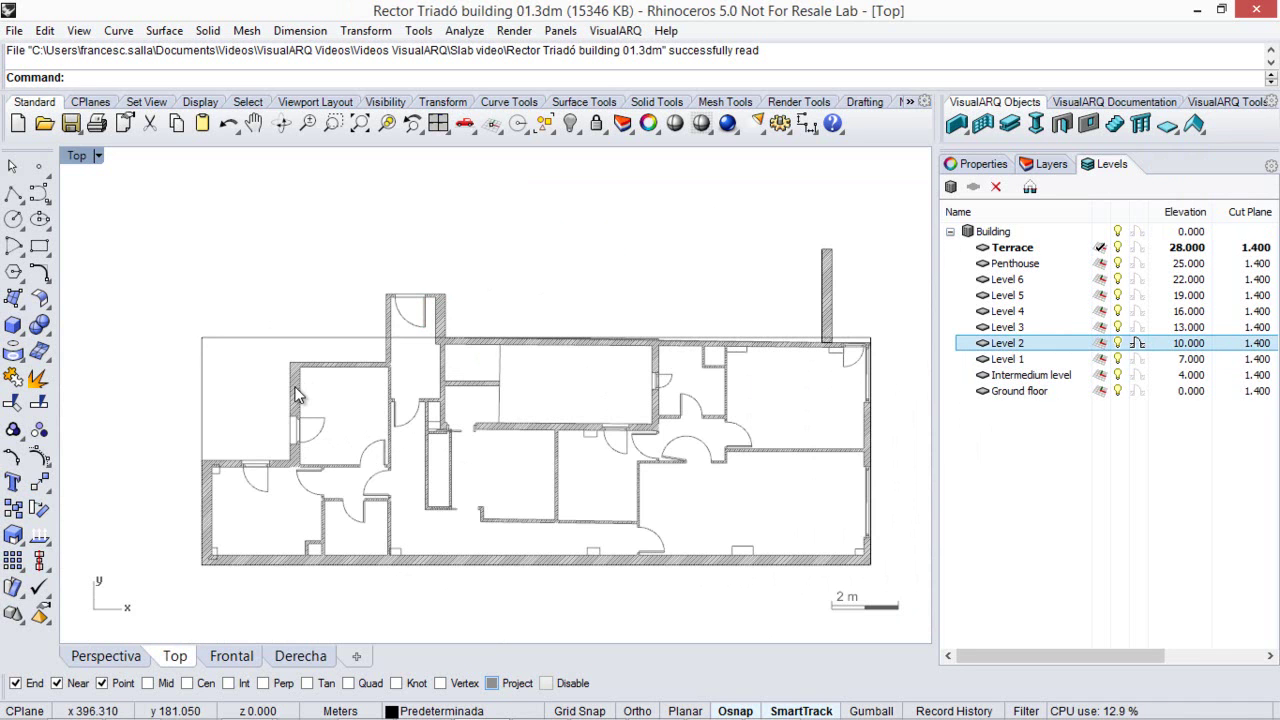
- Draw a closed polyline outline jutting left from the plan's upper-left wall
click(13, 193)
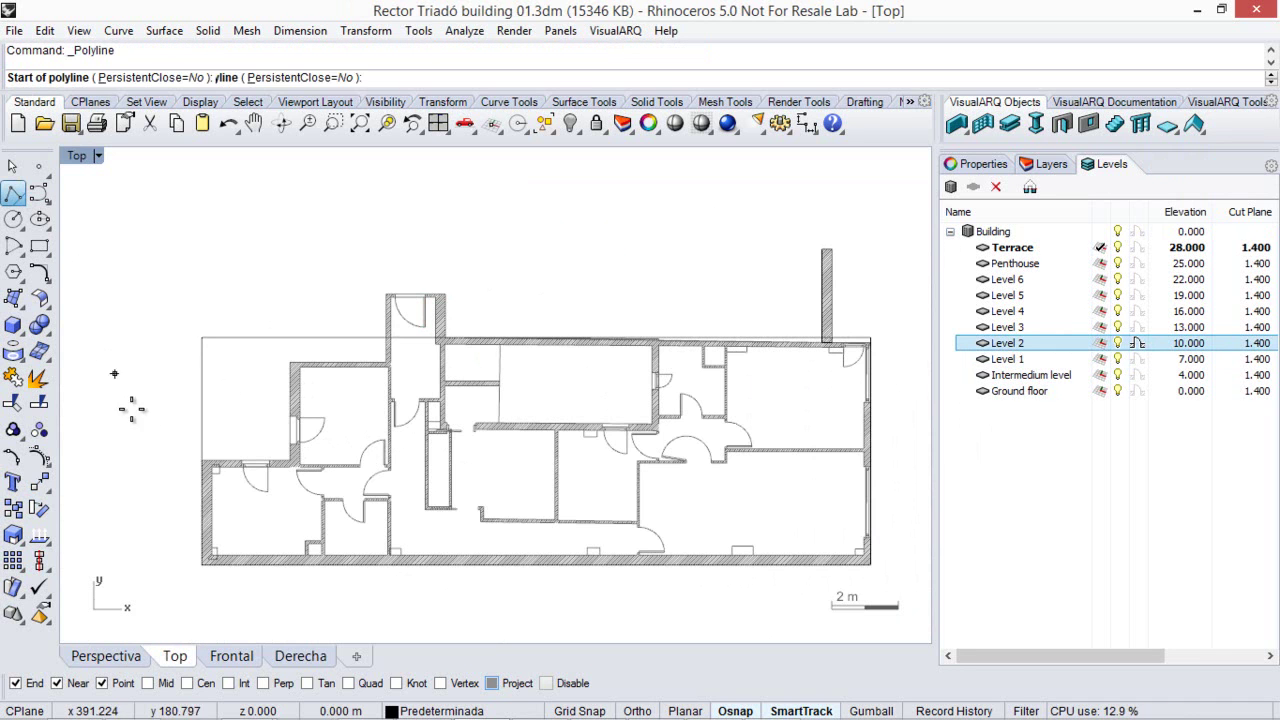
click(166, 460)
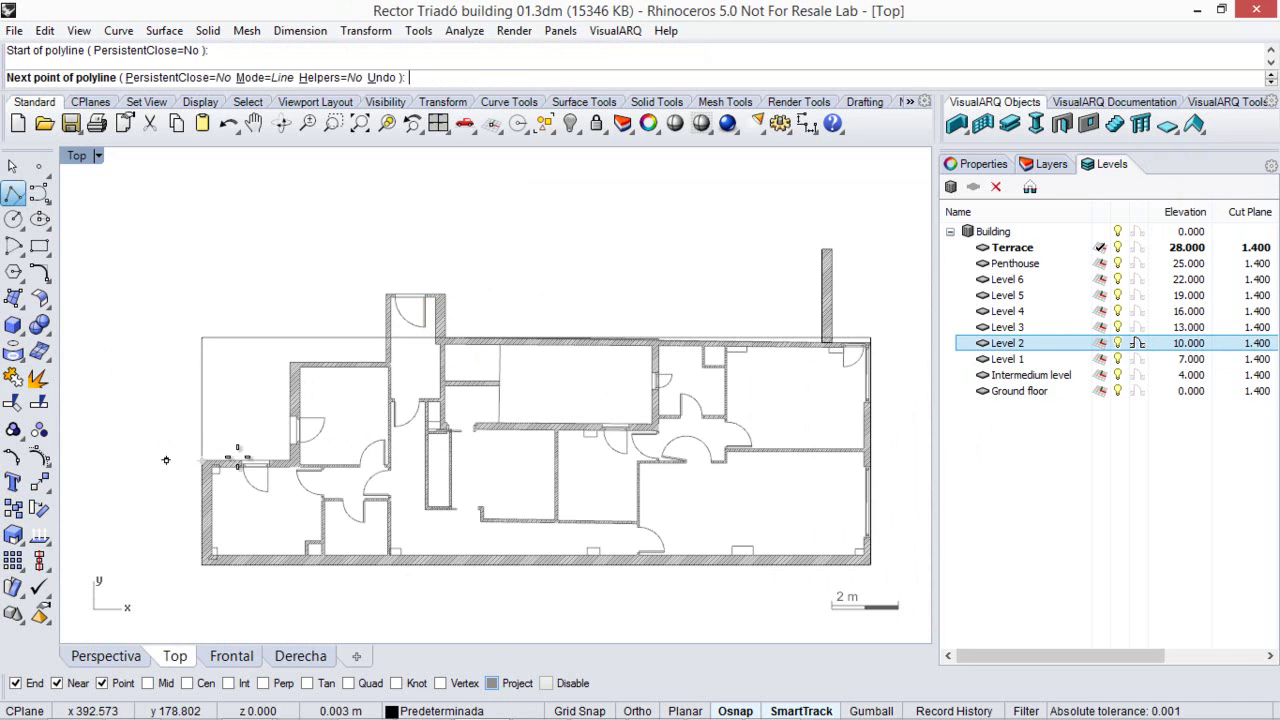
click(290, 460)
click(290, 363)
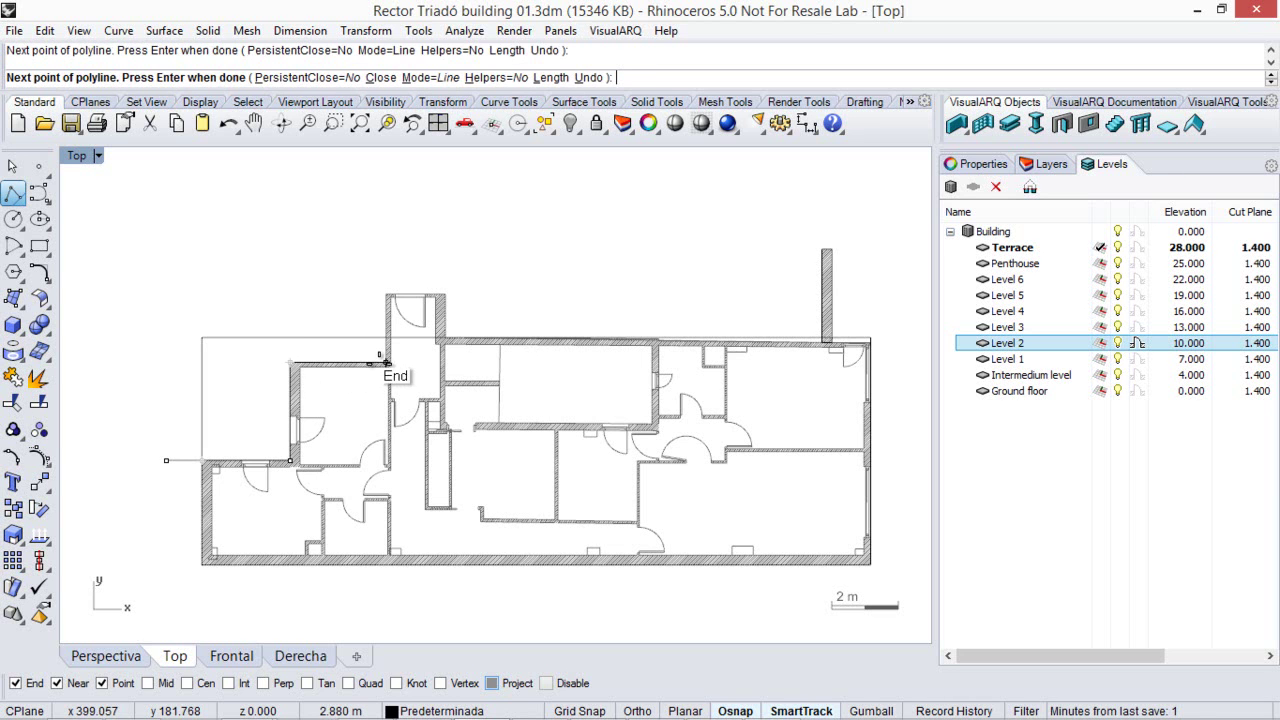
click(386, 363)
click(386, 261)
click(169, 270)
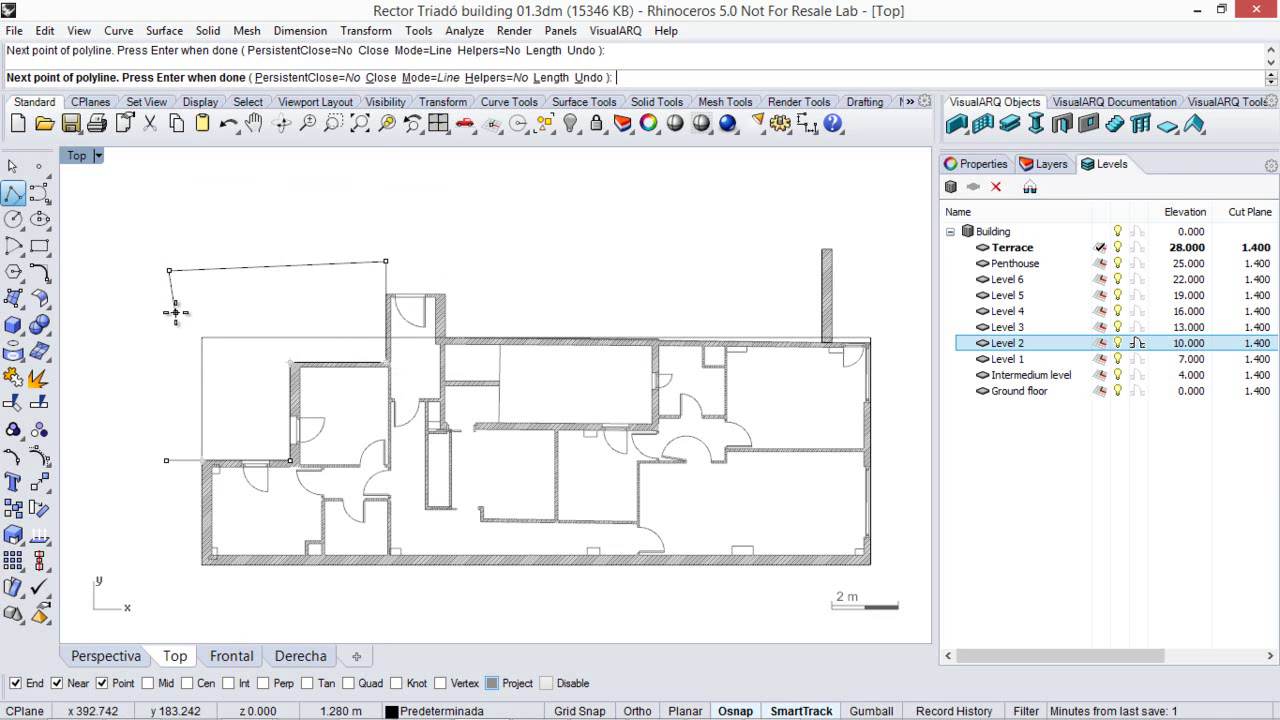
text(c)
key(Return)
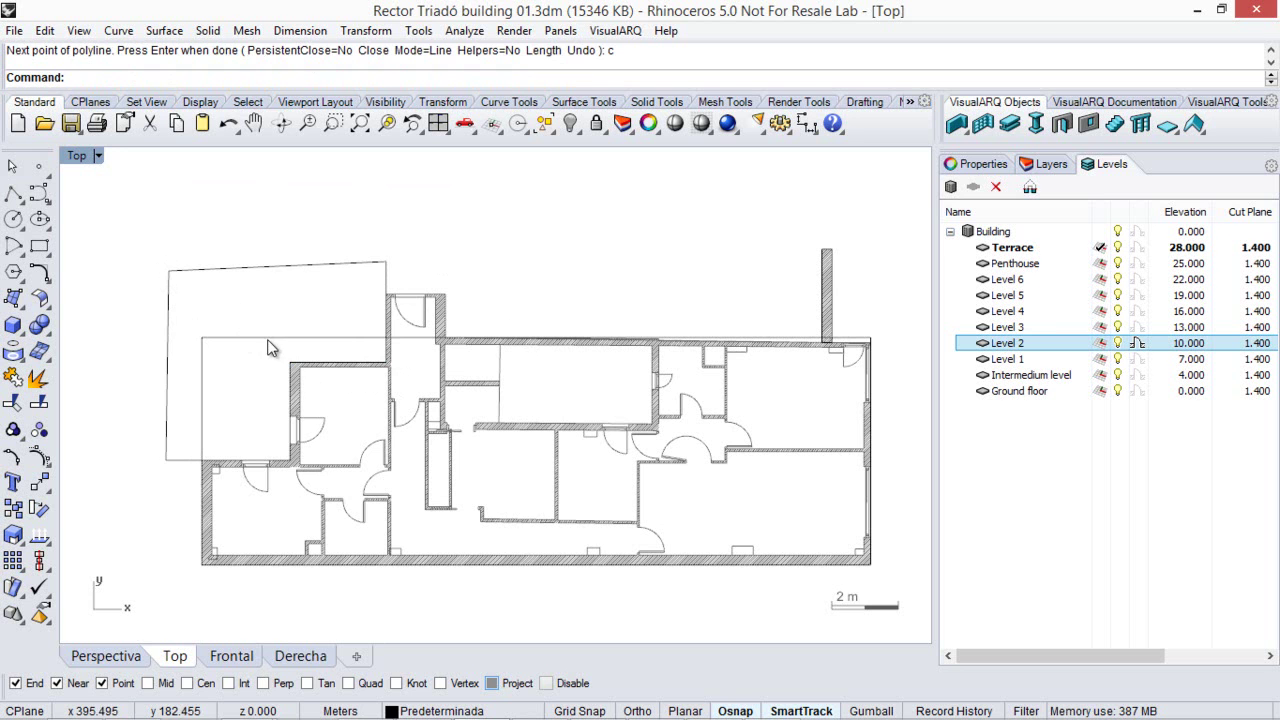
- Draw a second closed polyline outline from the wall corner to the far wall end
scroll(457, 351, up, 5)
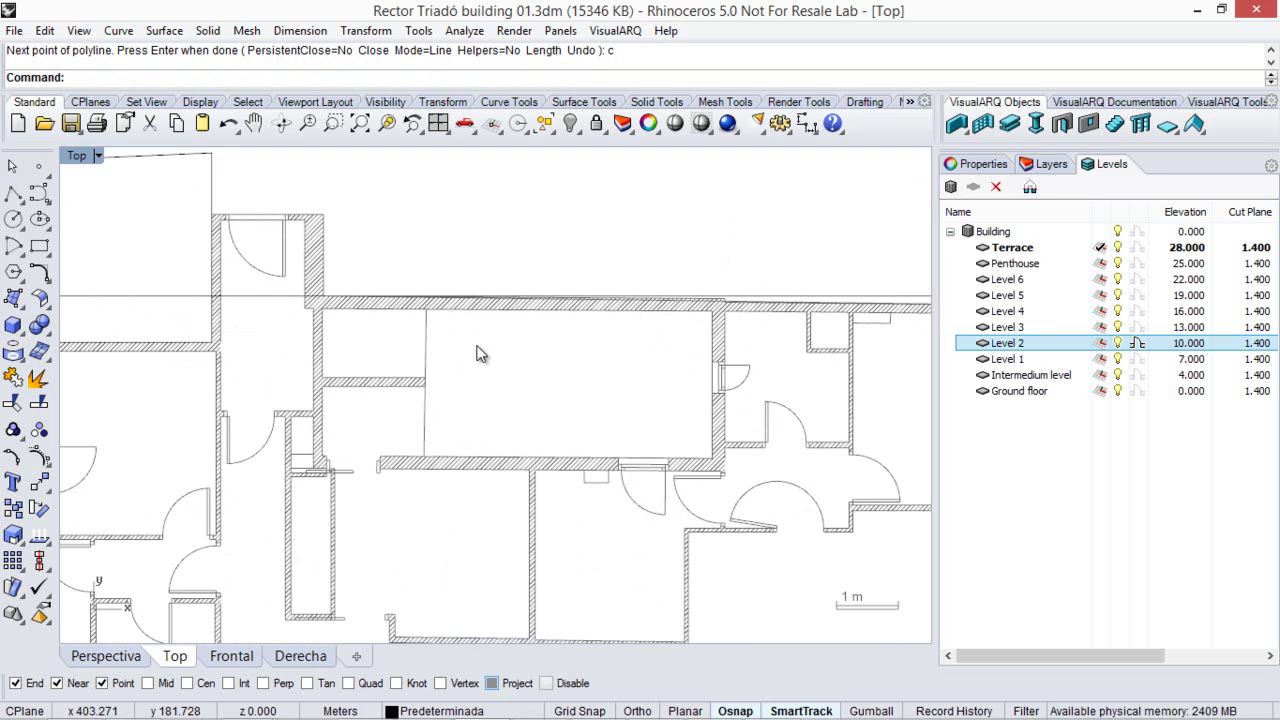
key(Return)
click(427, 310)
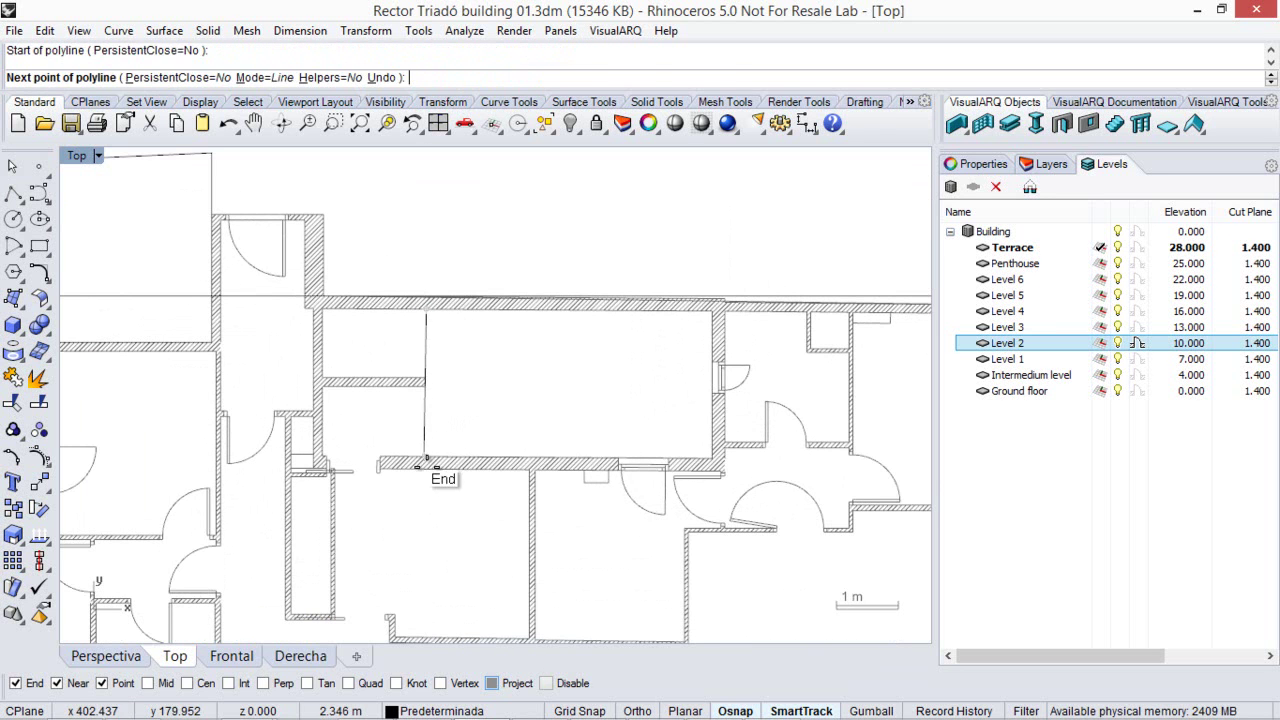
click(424, 460)
click(694, 460)
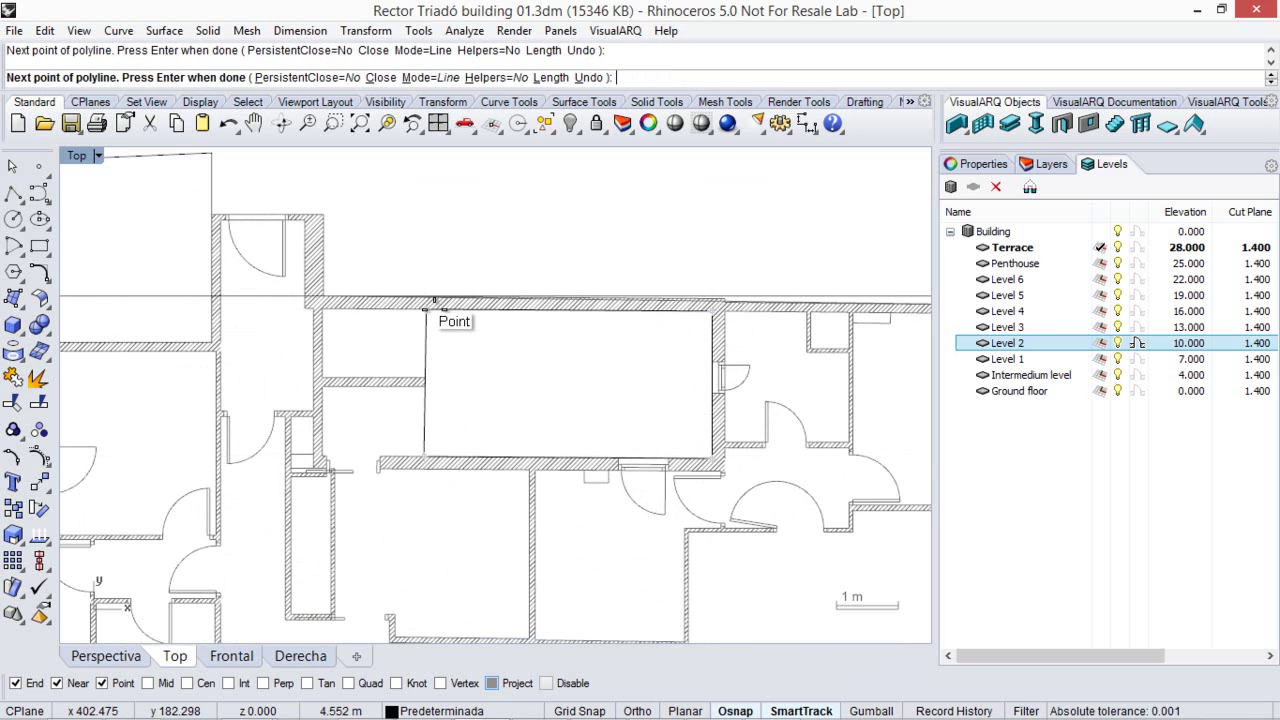
click(427, 310)
scroll(470, 343, down, 2)
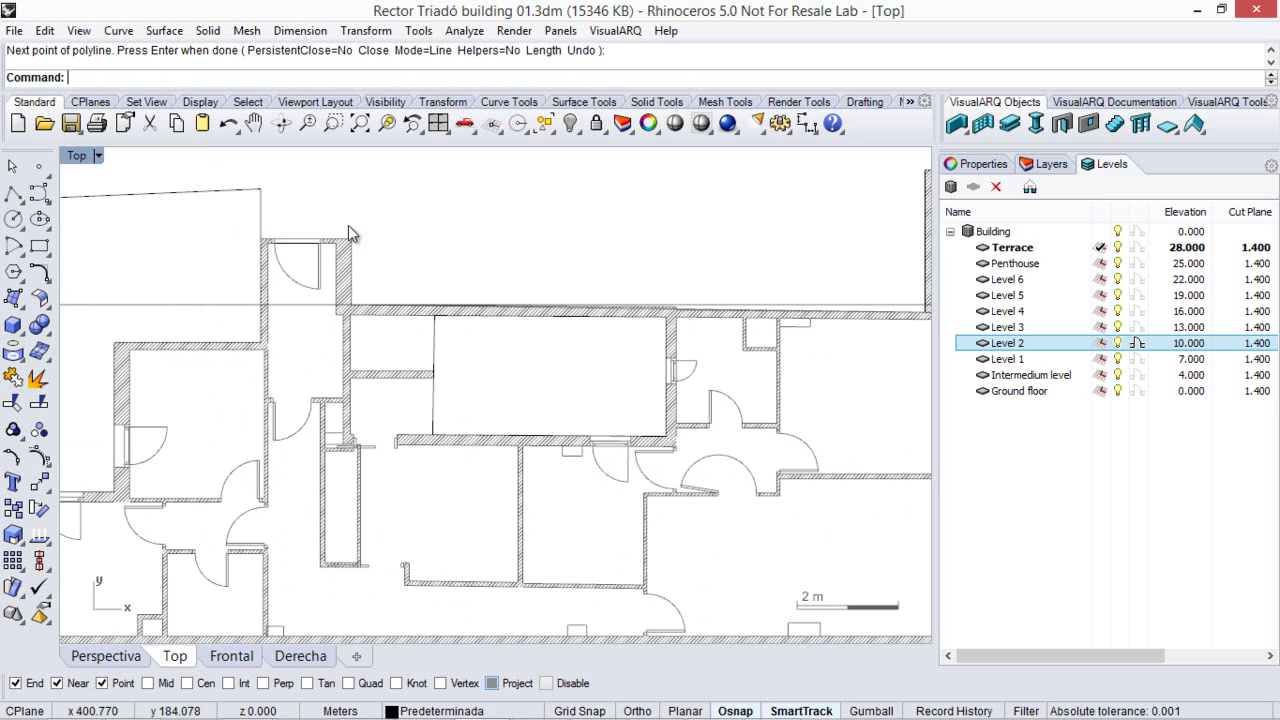
- Draw a third closed polyline outline around the upper wall intersection
key(Return)
click(351, 216)
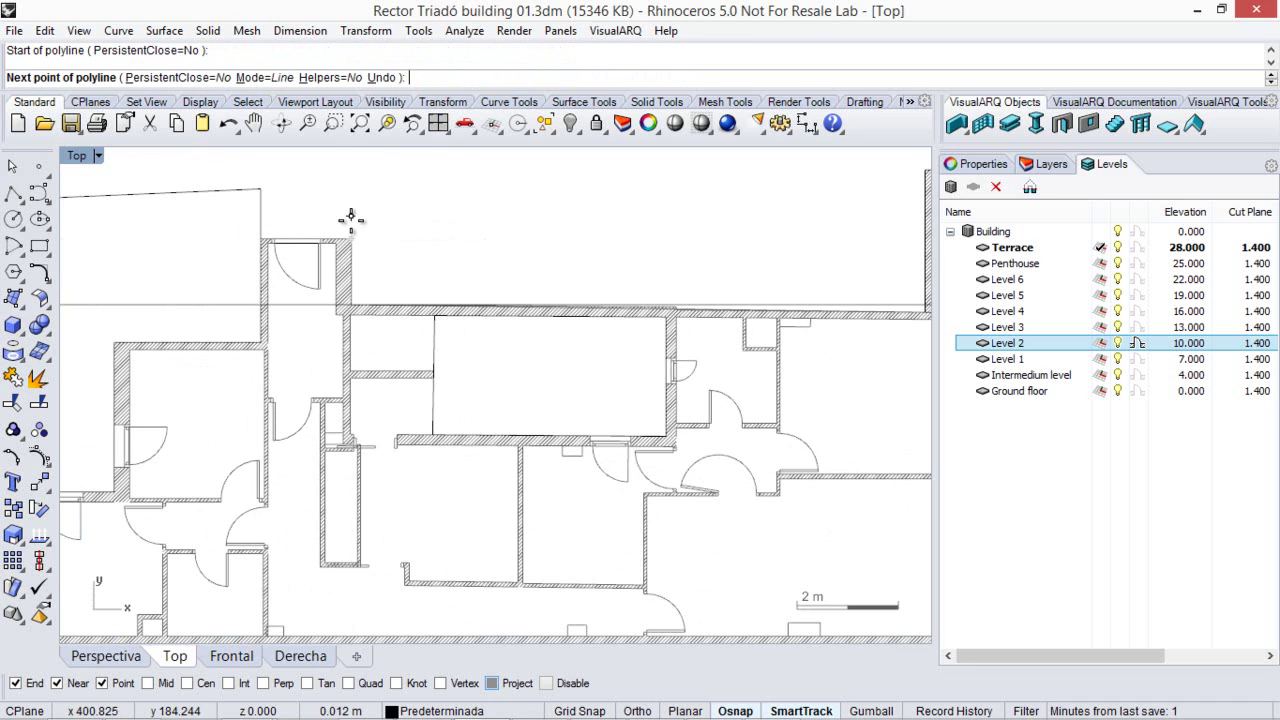
click(351, 391)
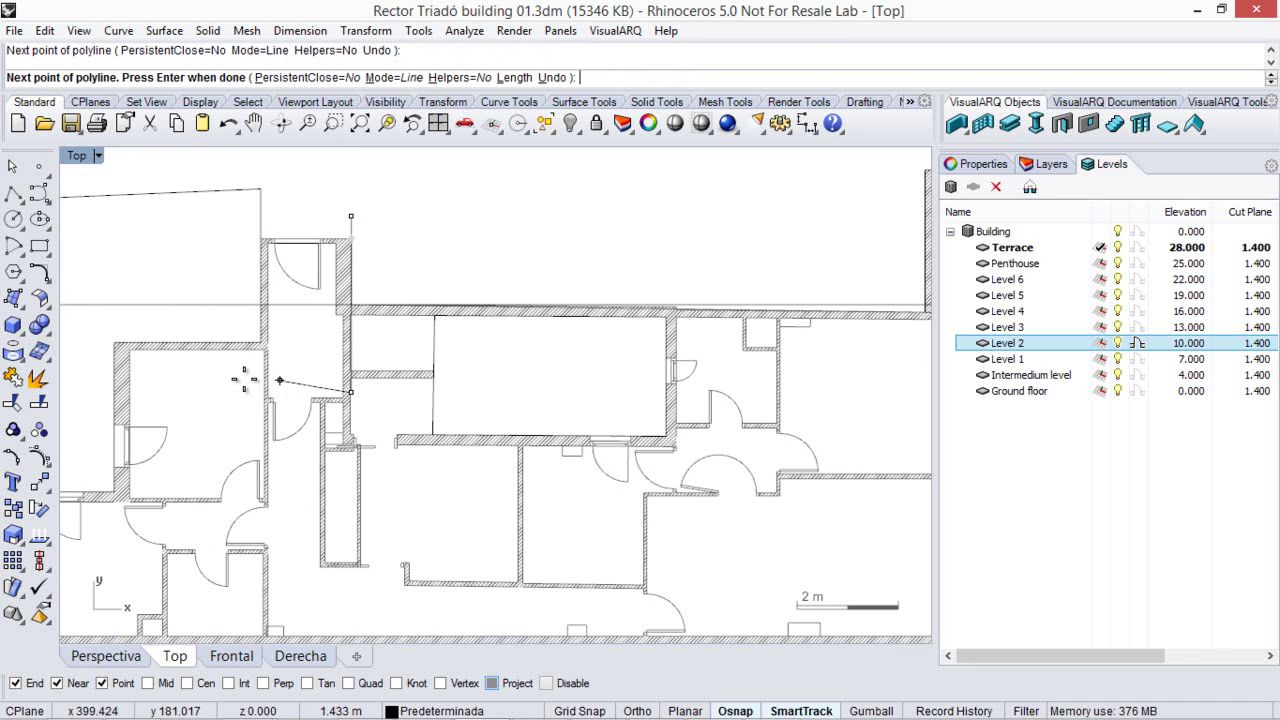
click(244, 390)
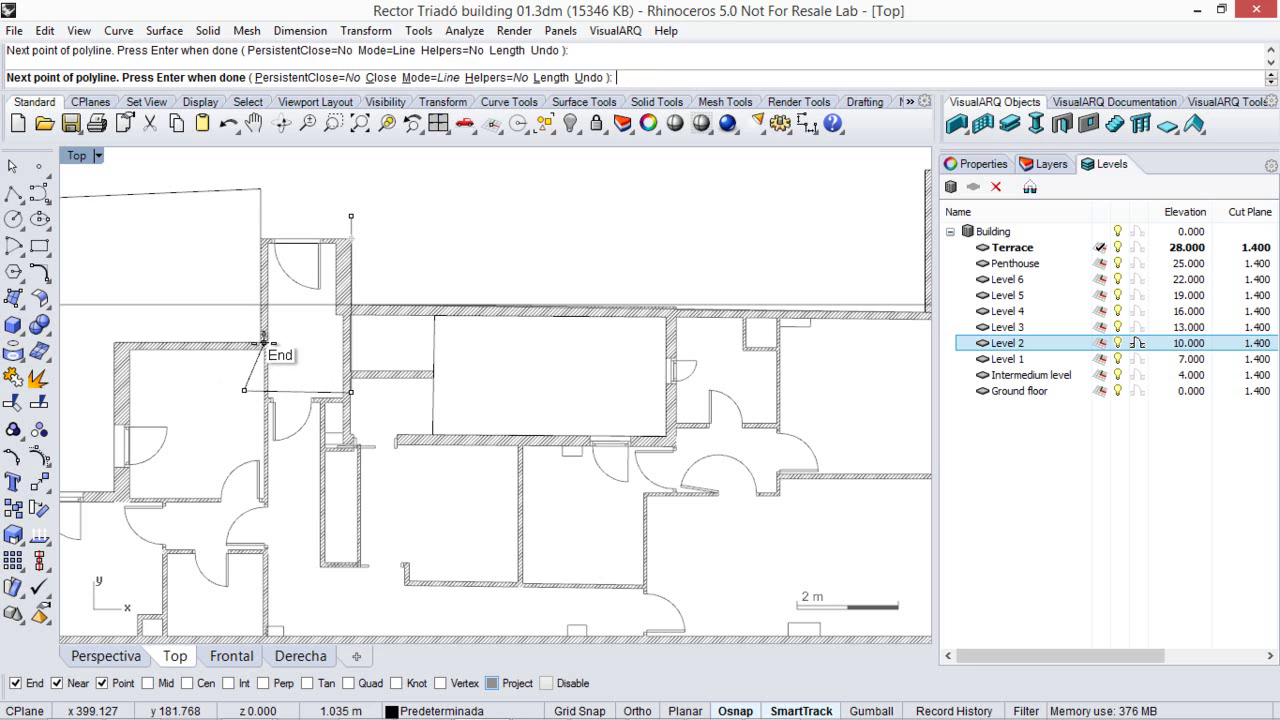
click(260, 240)
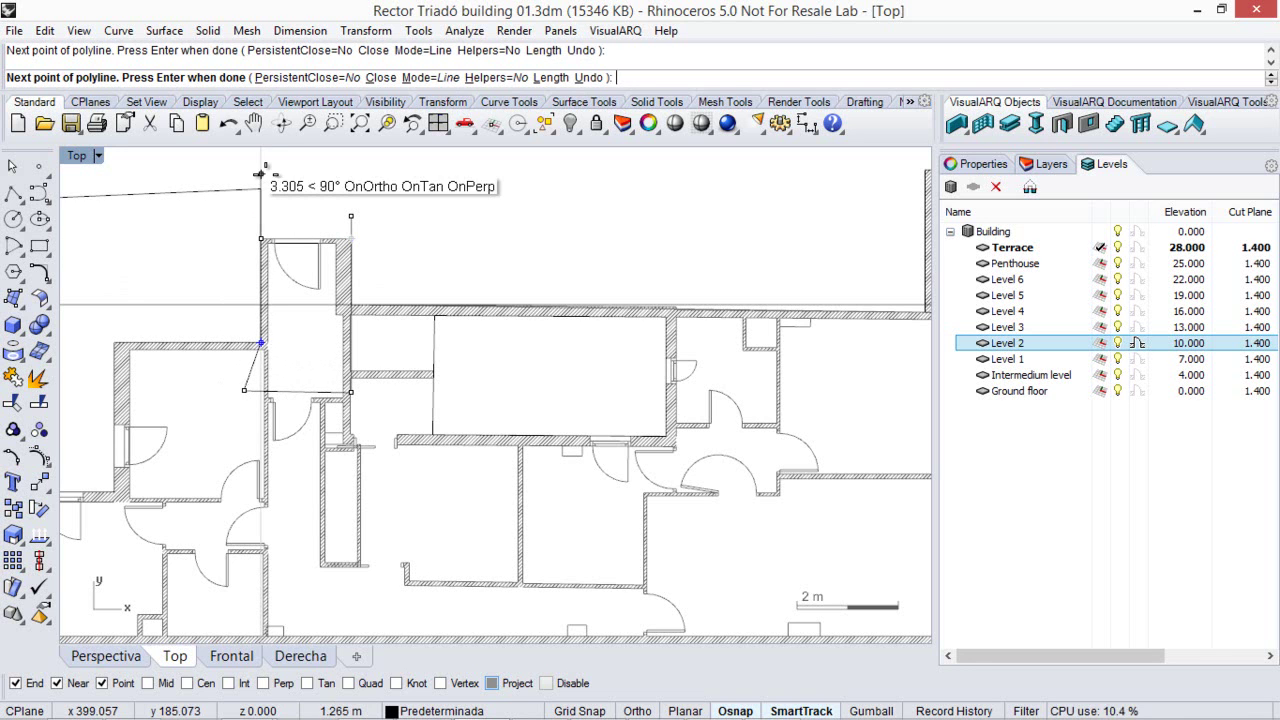
click(261, 173)
click(351, 215)
key(Return)
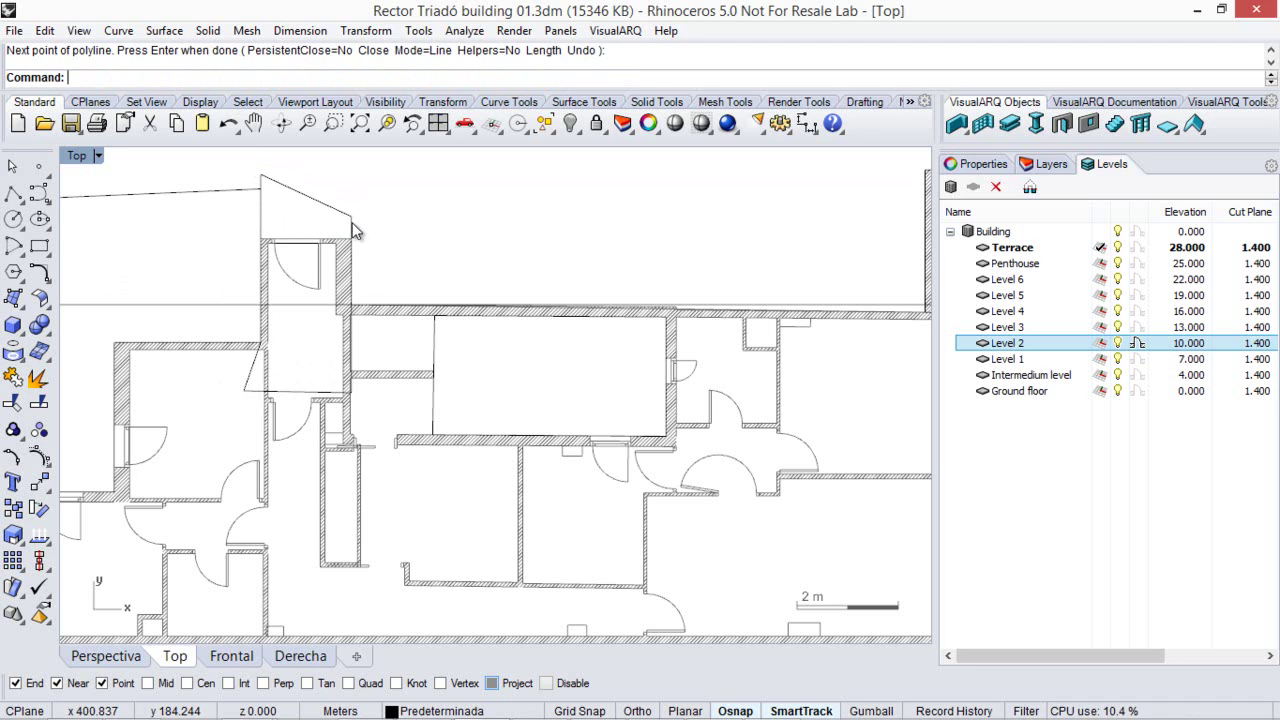
key(Return)
key(Escape)
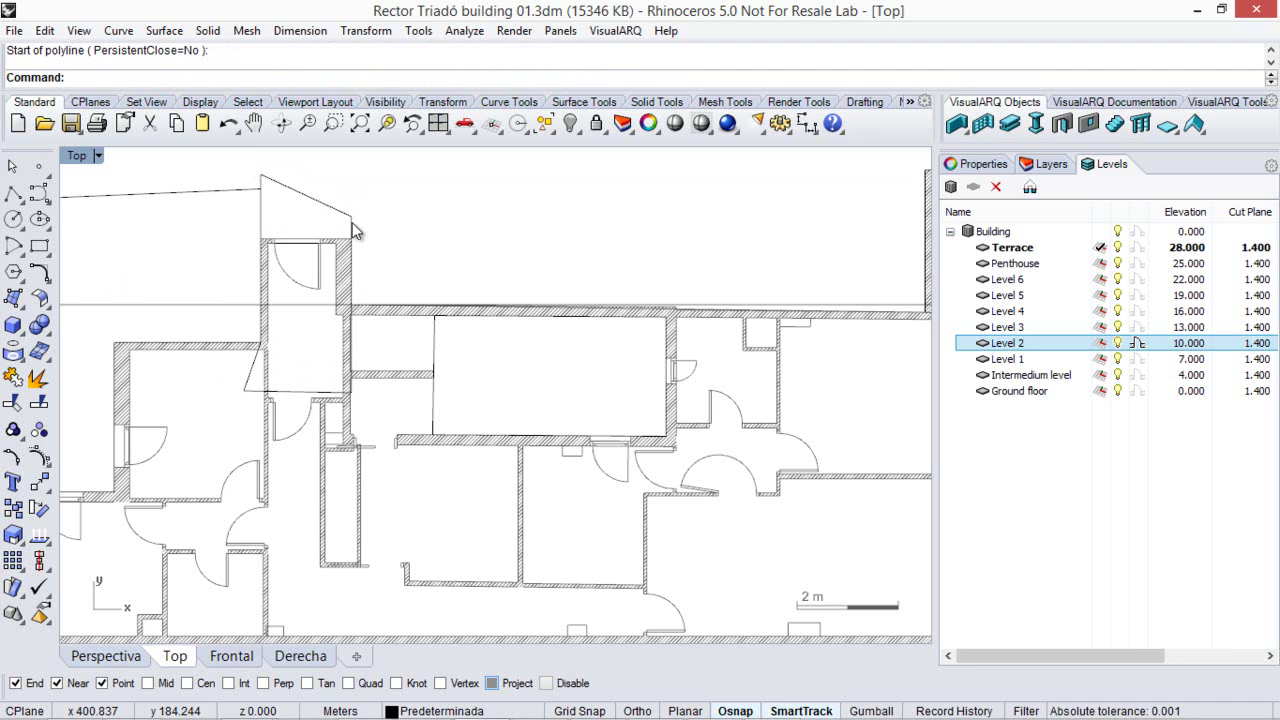
scroll(381, 212, down, 4)
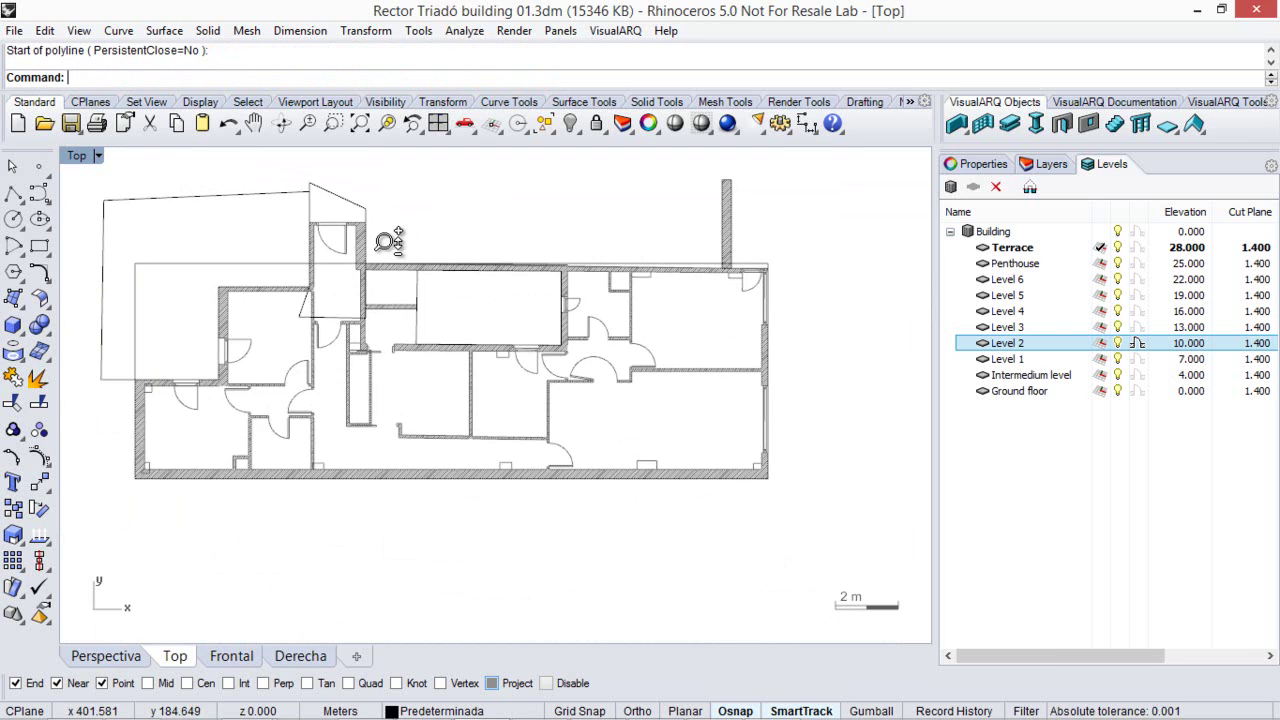
- Subtract two outline curves from the roof slab, cutting a notch and a rectangular opening
click(123, 654)
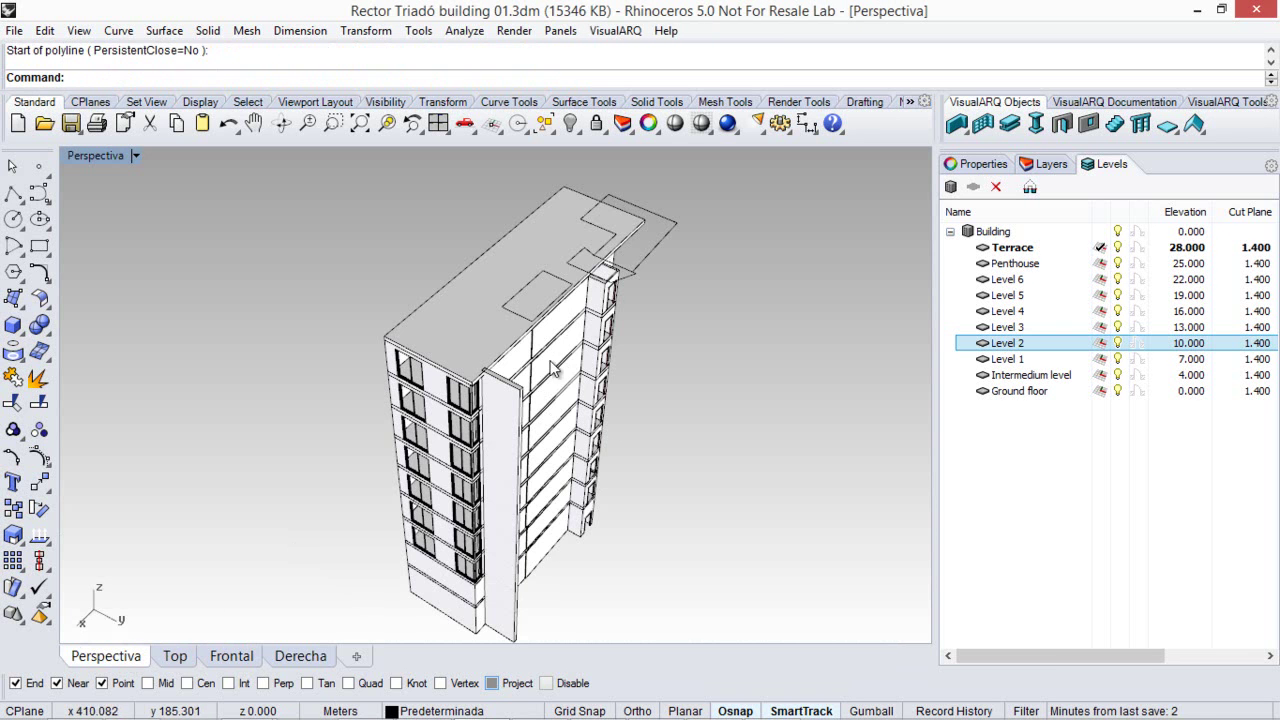
scroll(606, 272, up, 4)
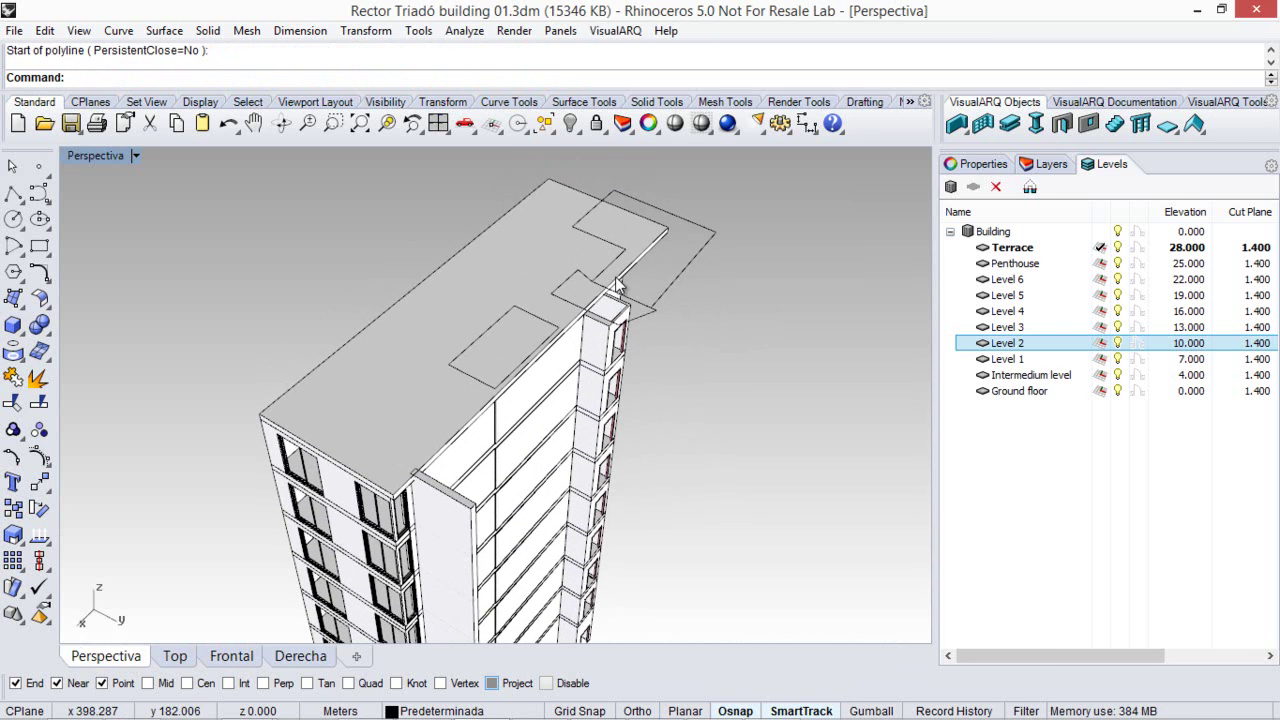
click(1177, 130)
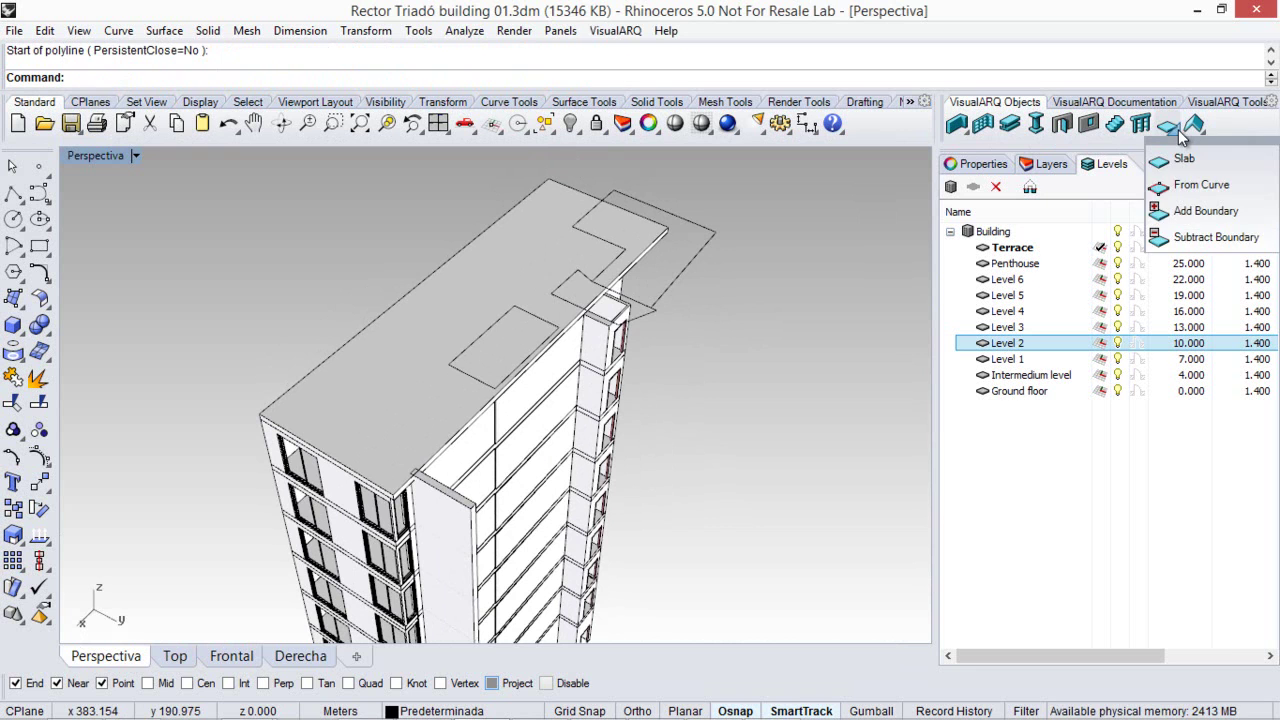
click(1206, 237)
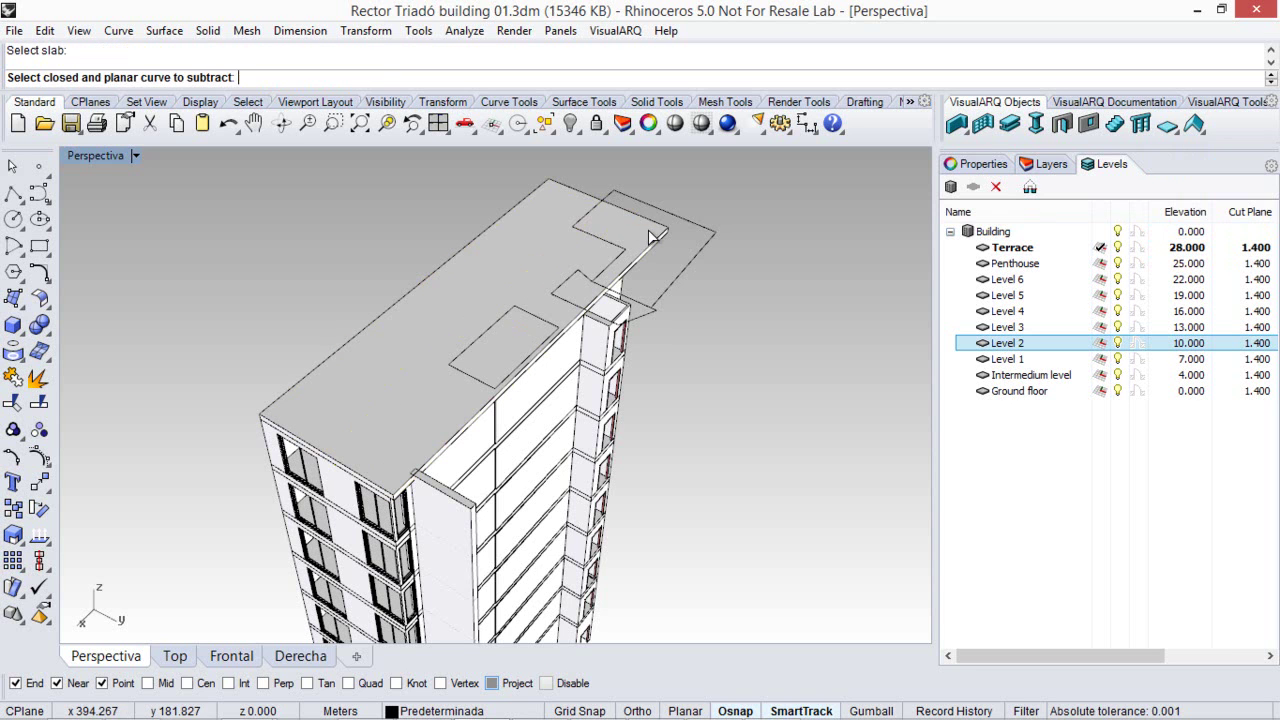
click(701, 231)
key(Return)
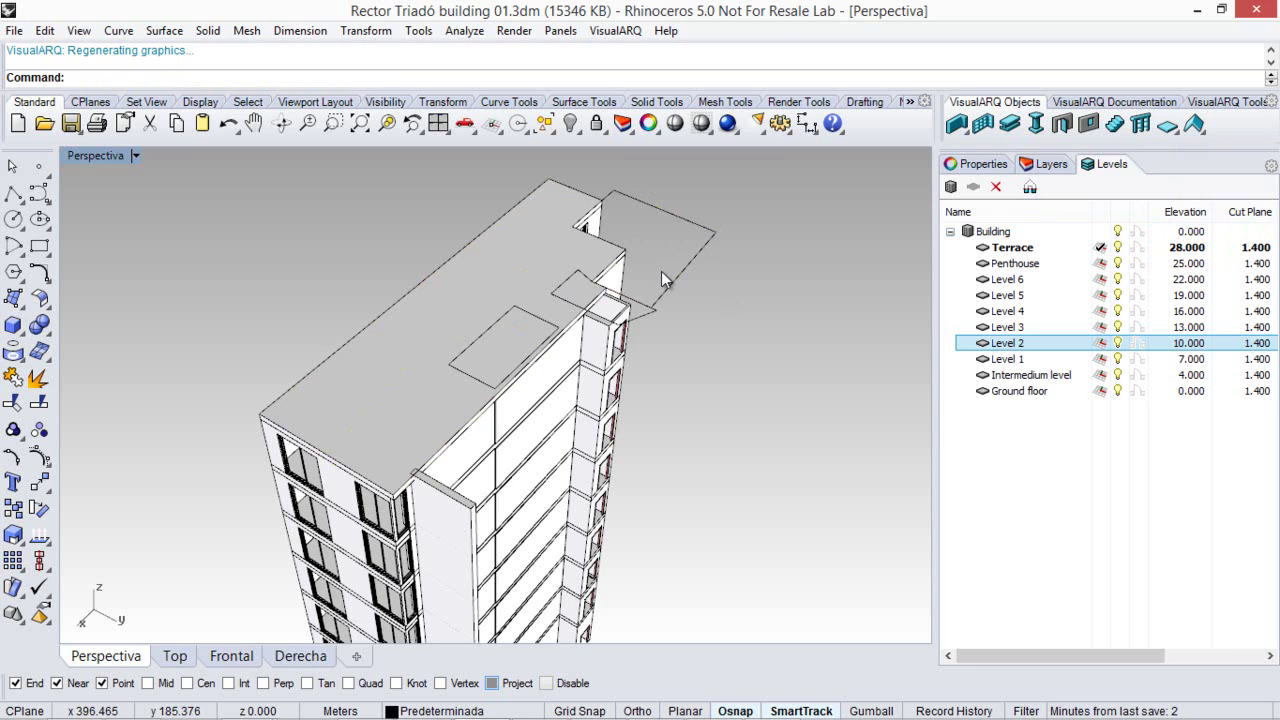
key(Return)
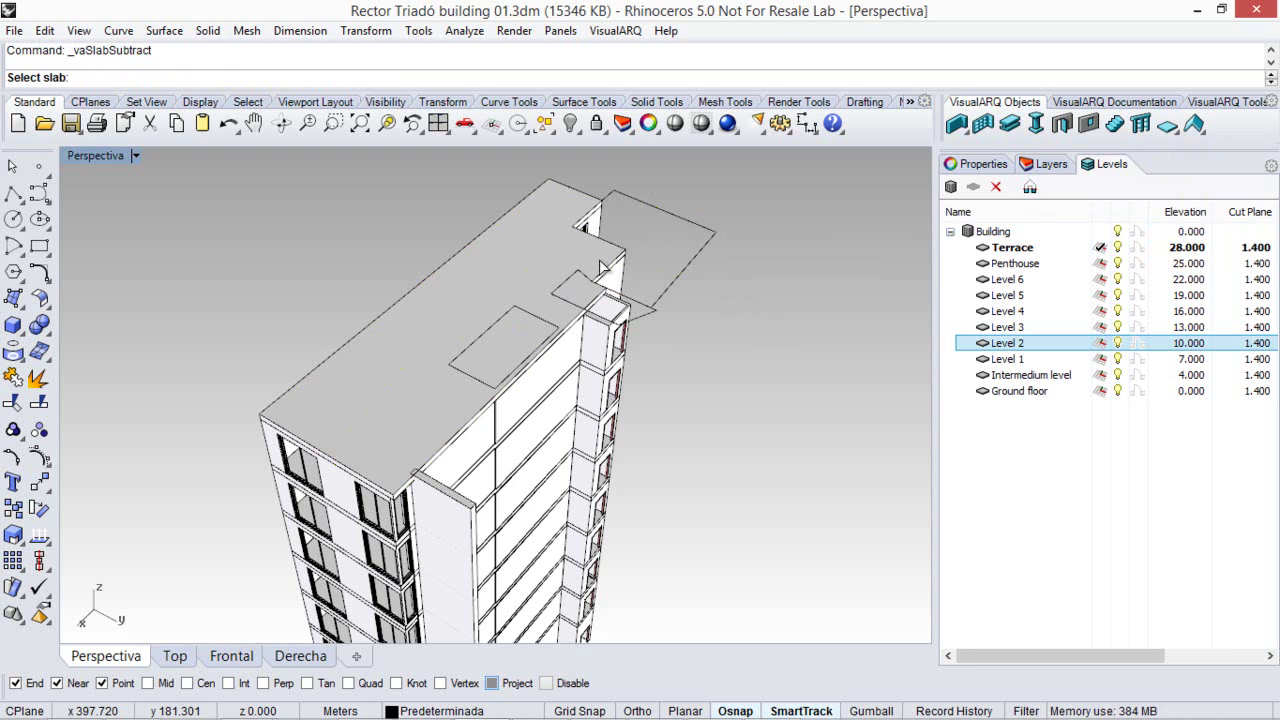
click(556, 326)
key(Return)
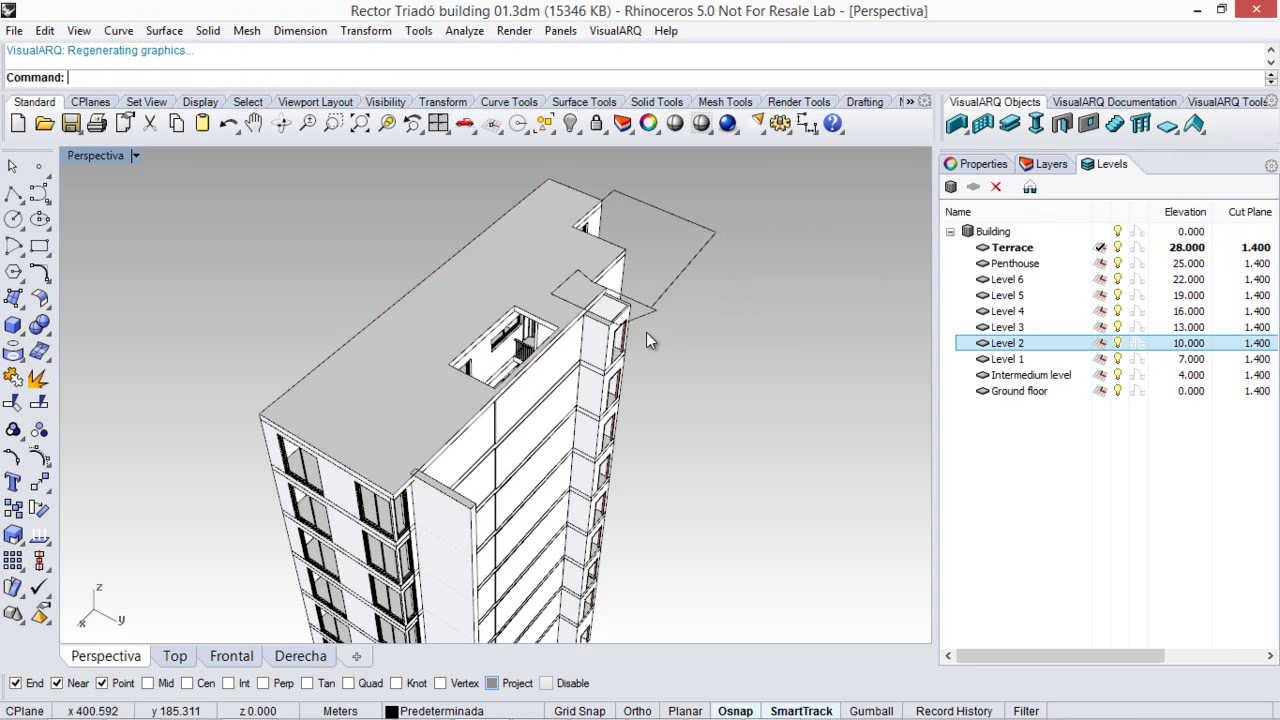
- Add the corner outline curve to the roof slab as an overhang
click(1172, 128)
click(1196, 213)
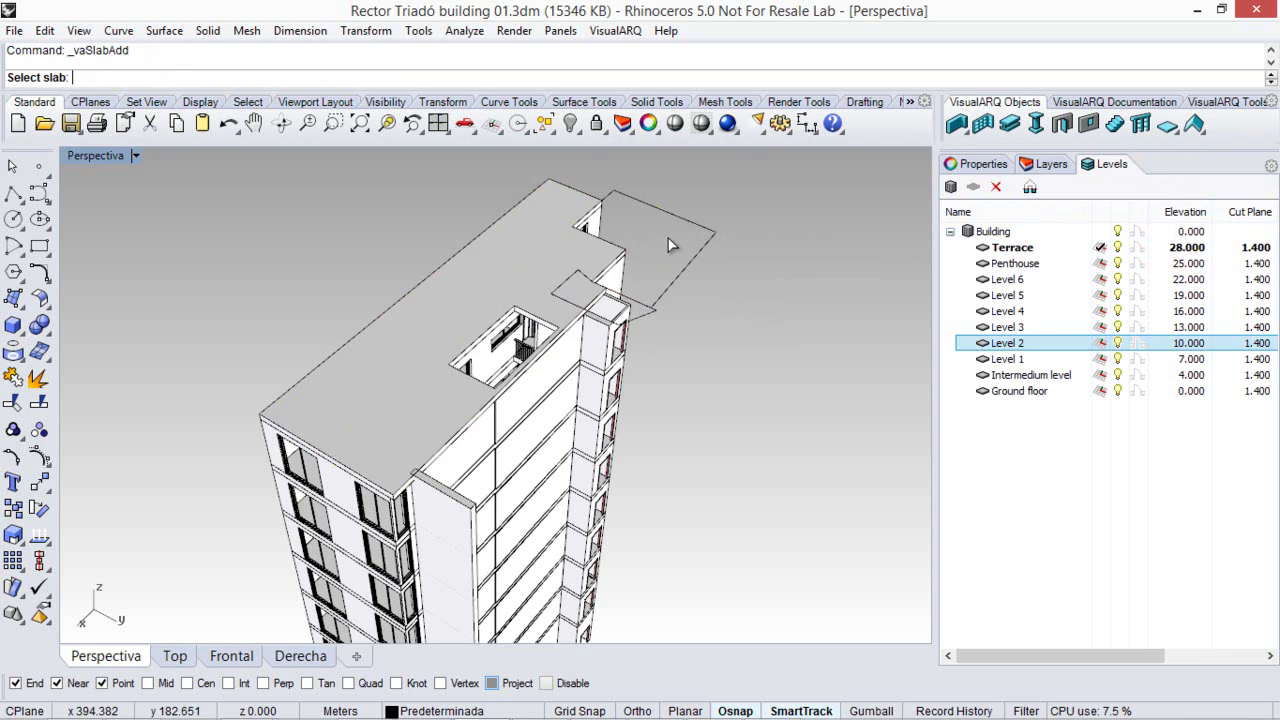
click(596, 262)
scroll(647, 316, up, 2)
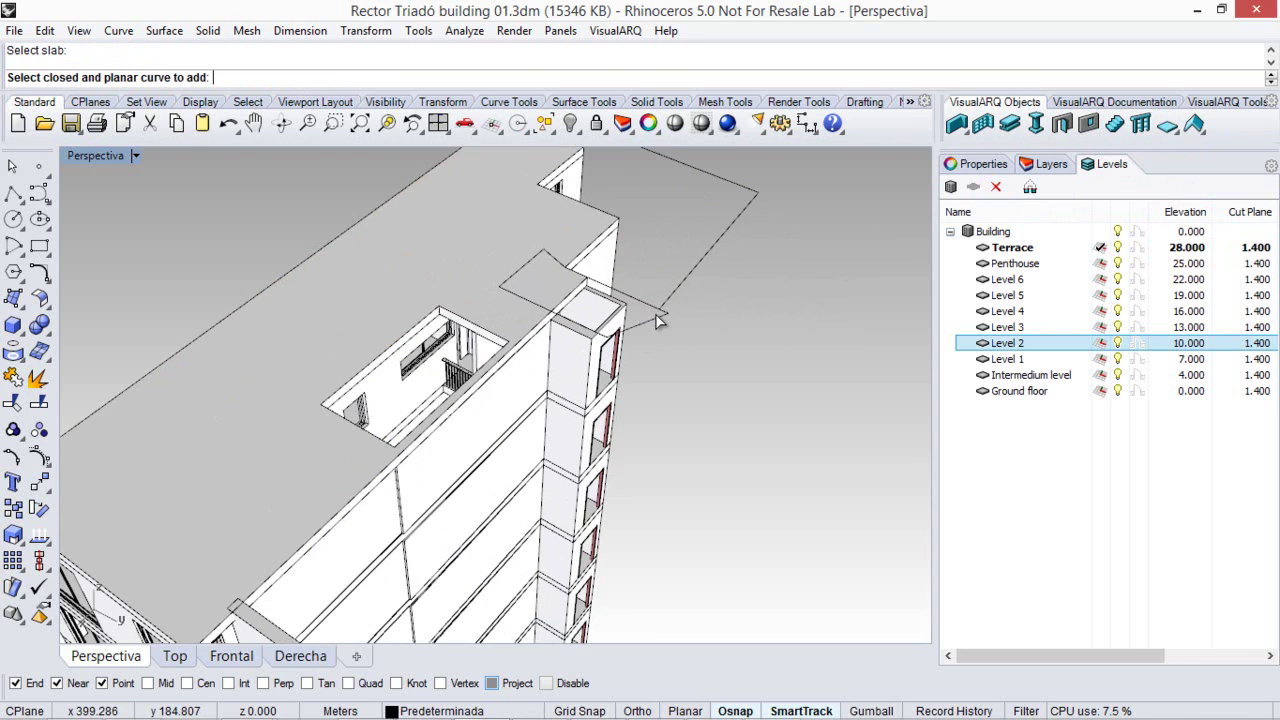
click(658, 320)
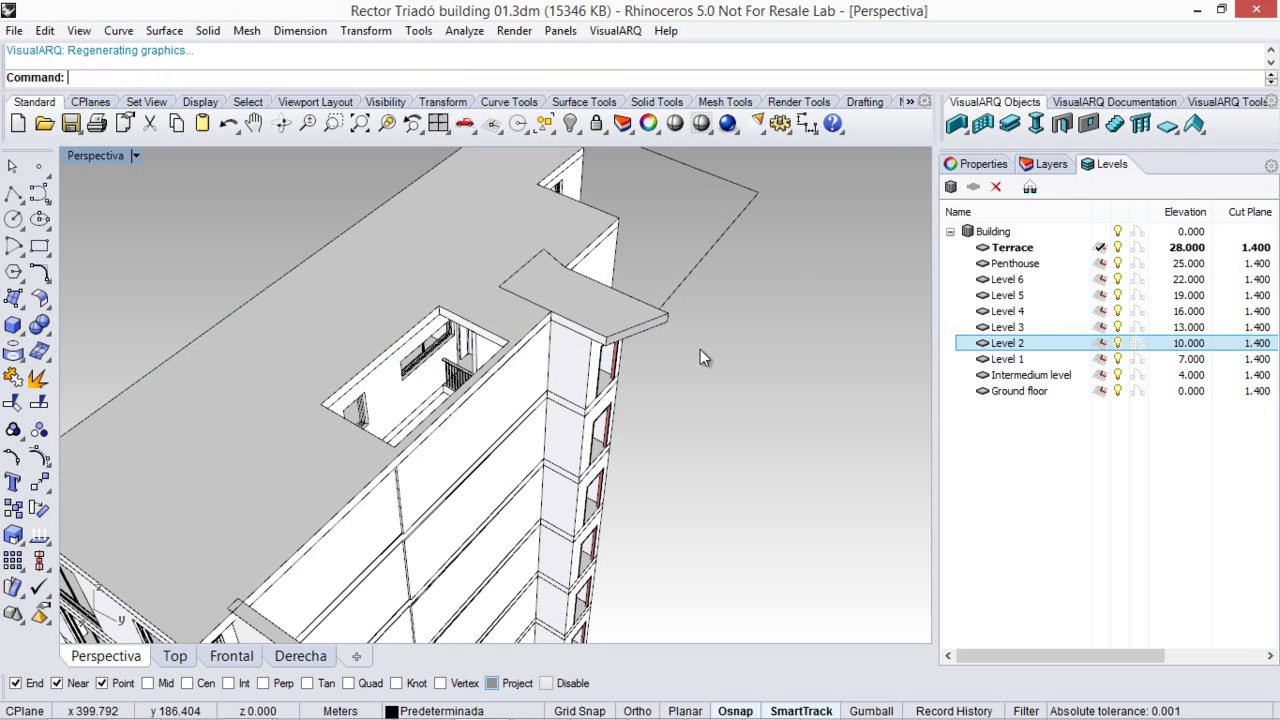
- Delete the leftover opening and outline boundary curves
click(488, 337)
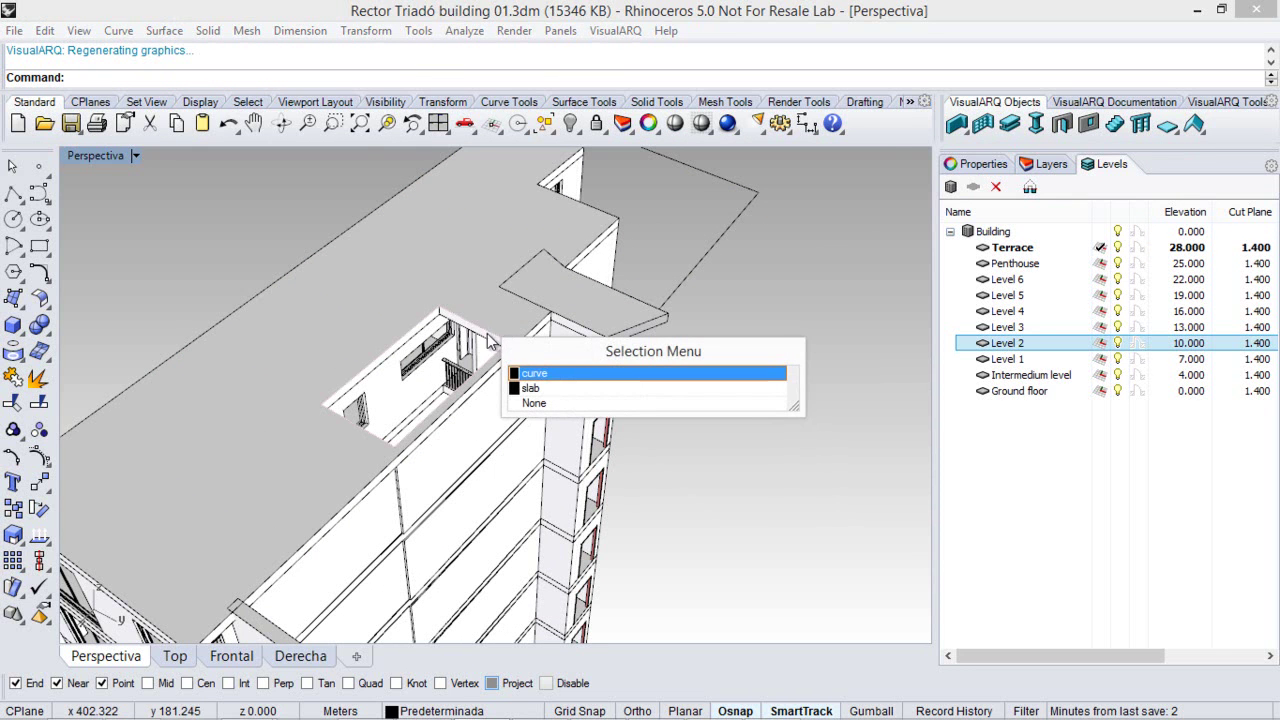
click(538, 373)
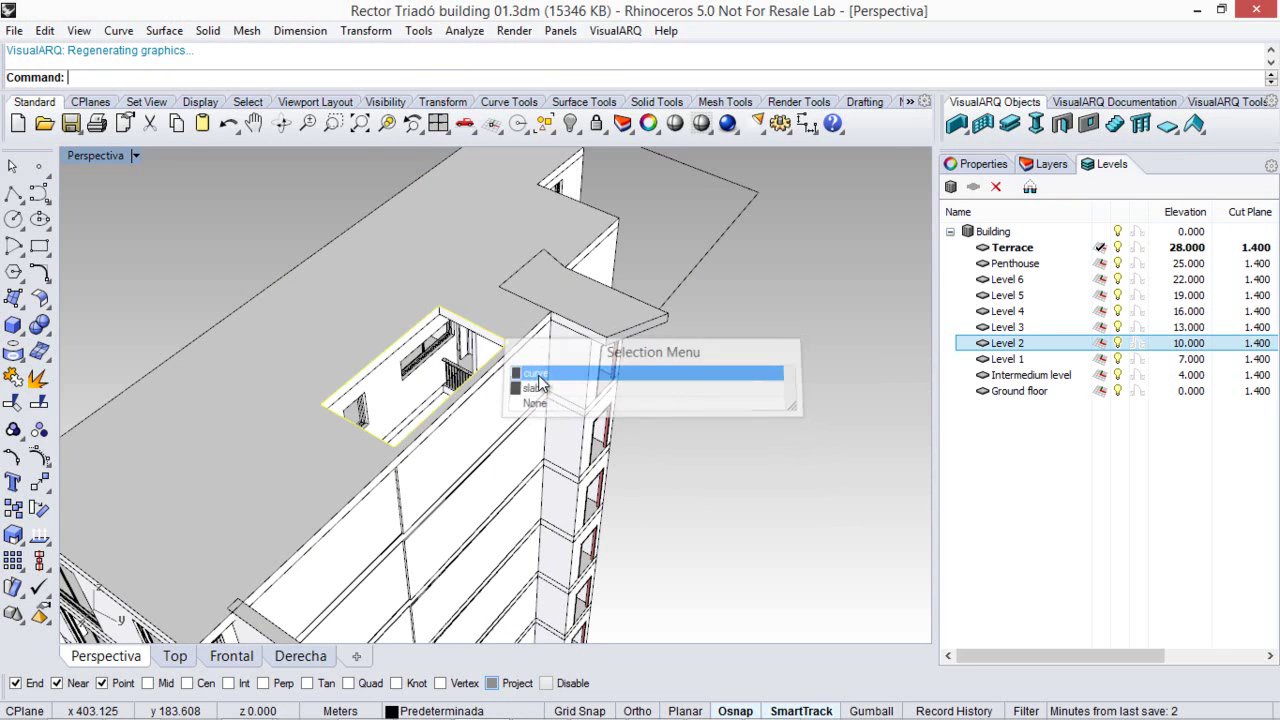
key(Delete)
click(681, 283)
key(Delete)
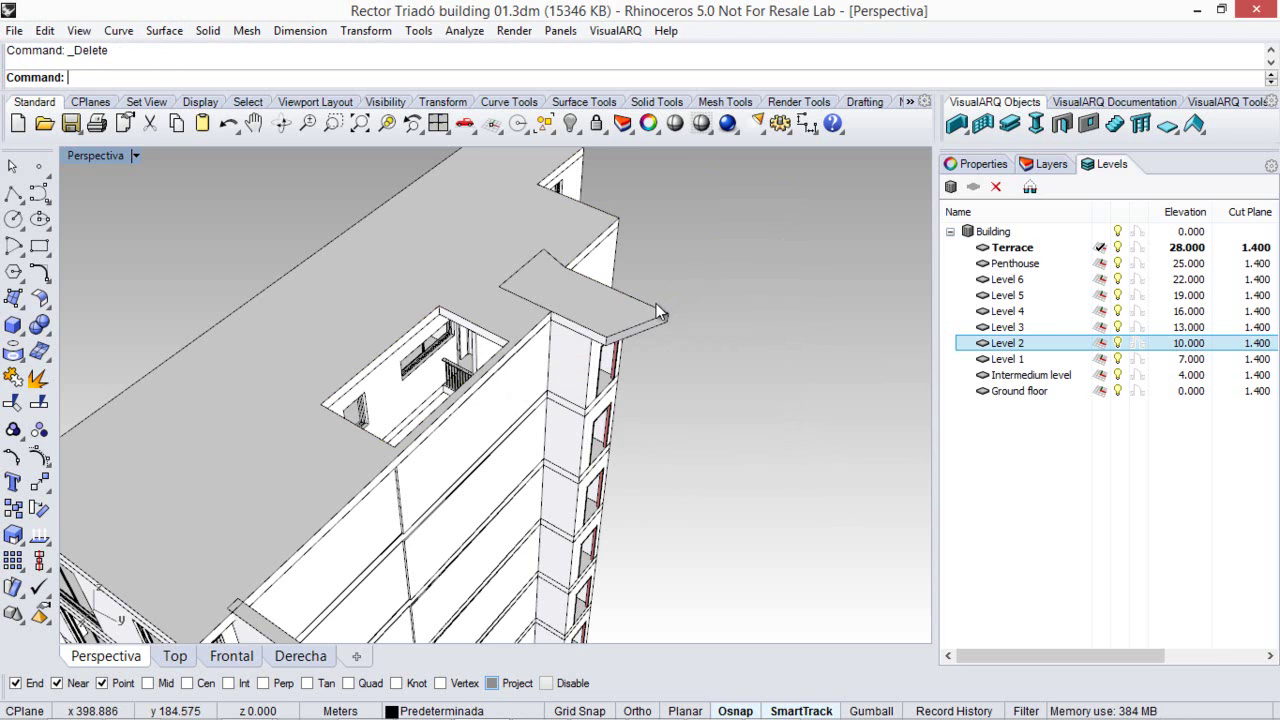
click(656, 303)
key(Escape)
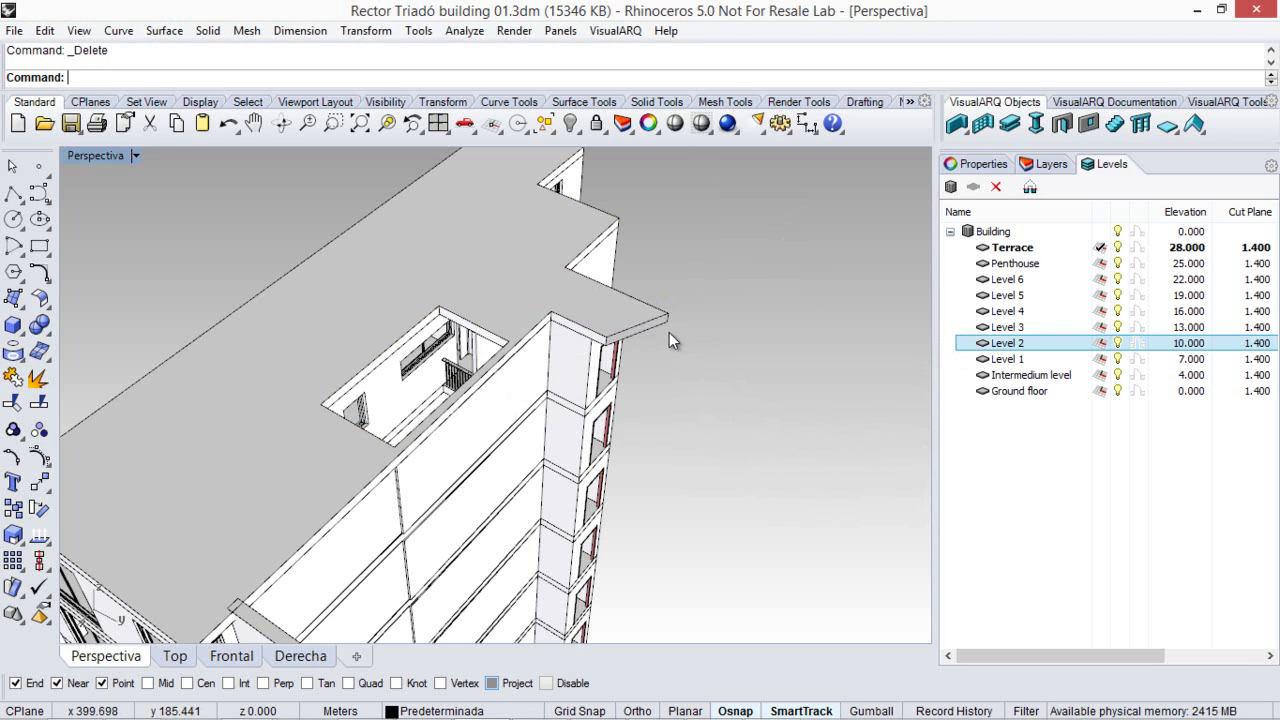
- Turn on the roof slab's control points and drag the overhang corner onto the tower wall
click(593, 284)
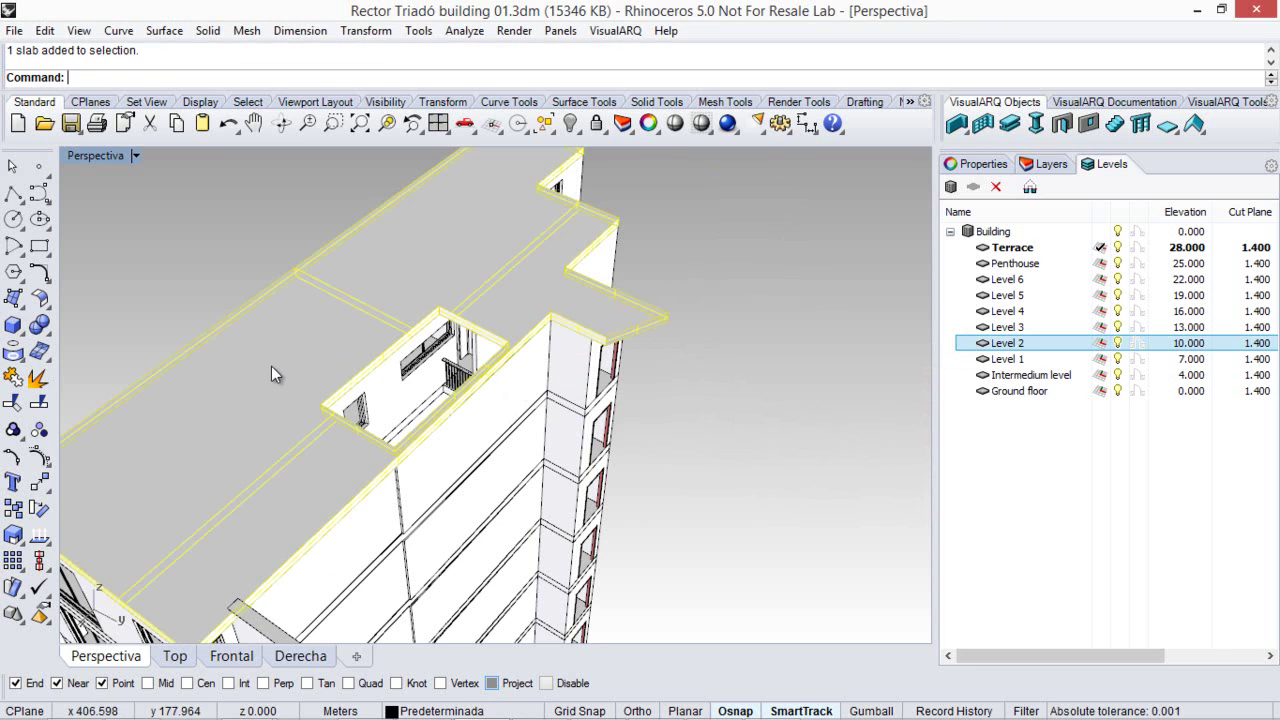
click(40, 456)
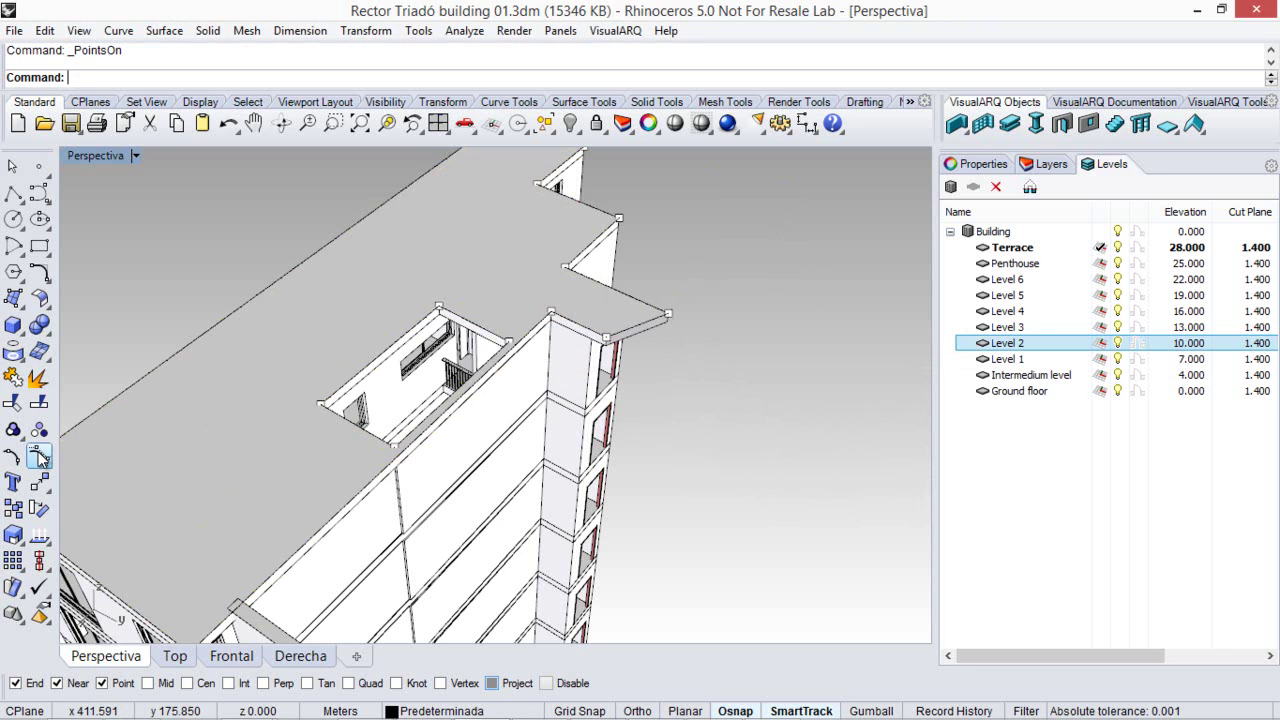
scroll(606, 293, up, 3)
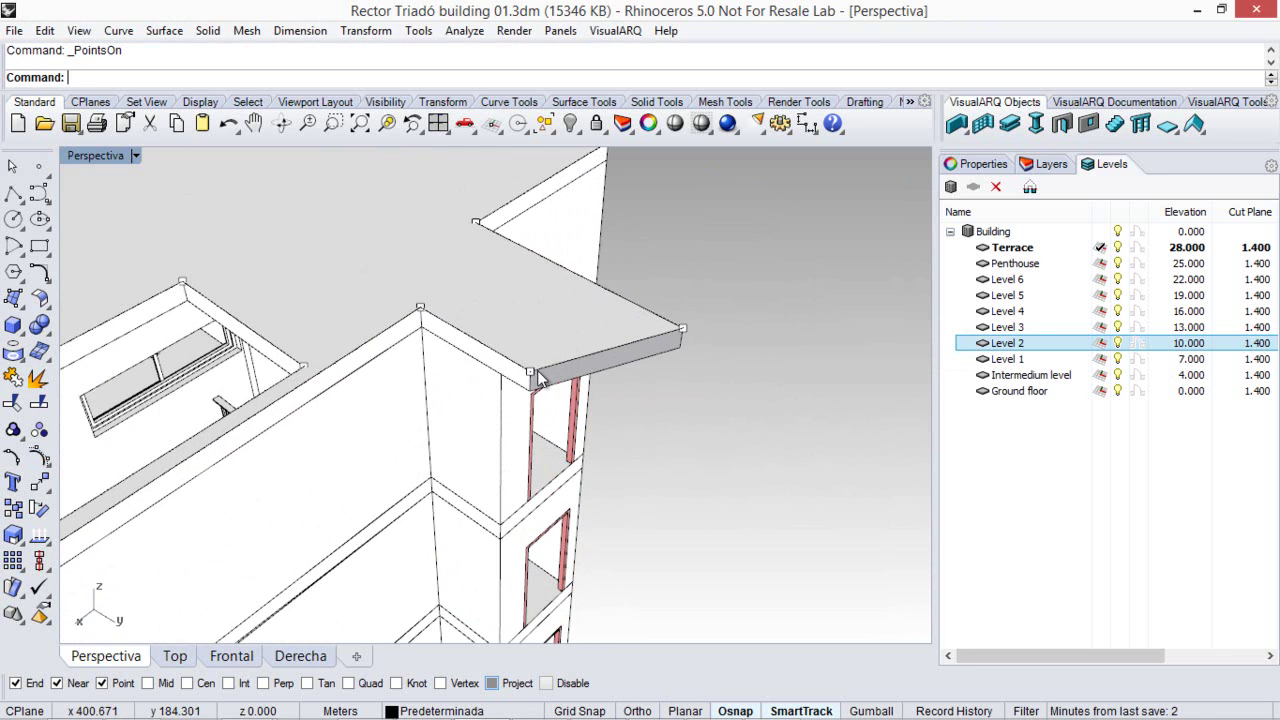
click(531, 373)
drag(533, 378, 504, 385)
click(682, 329)
mouse_move(682, 329)
mouse_down()
mouse_move(697, 316)
mouse_move(505, 321)
mouse_up()
scroll(505, 321, up, 5)
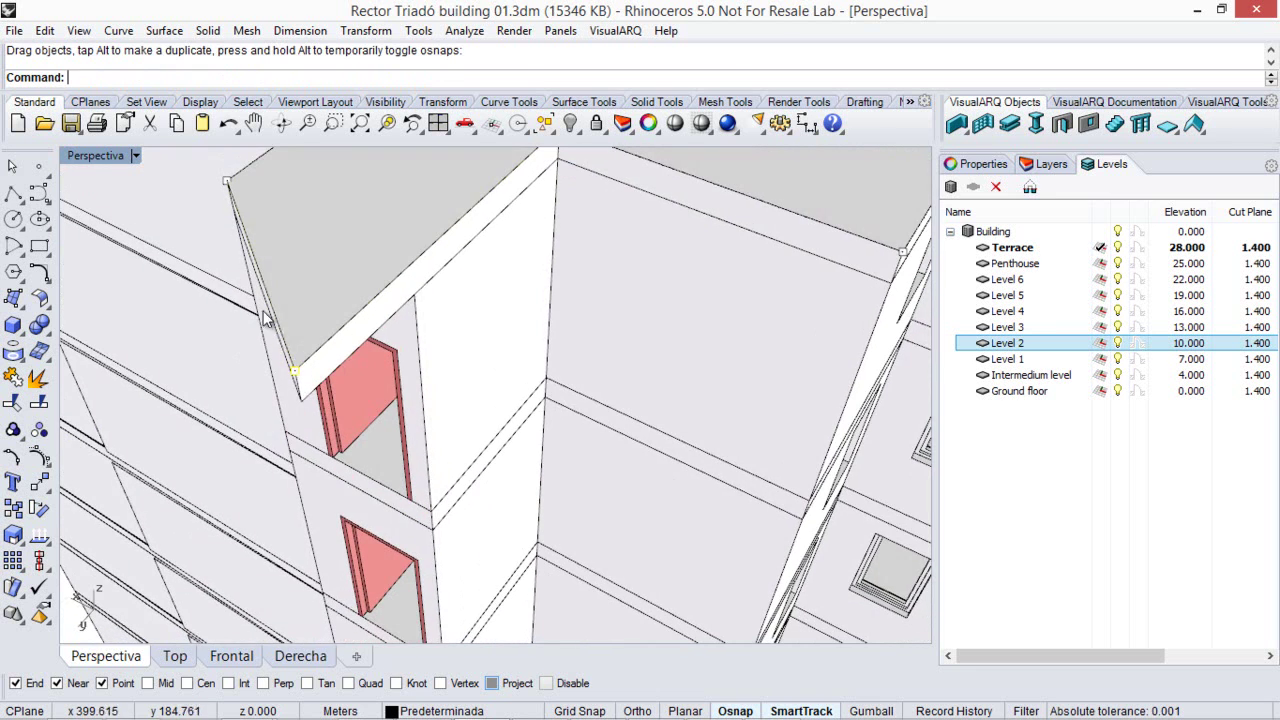
drag(296, 375, 415, 306)
scroll(519, 295, down, 5)
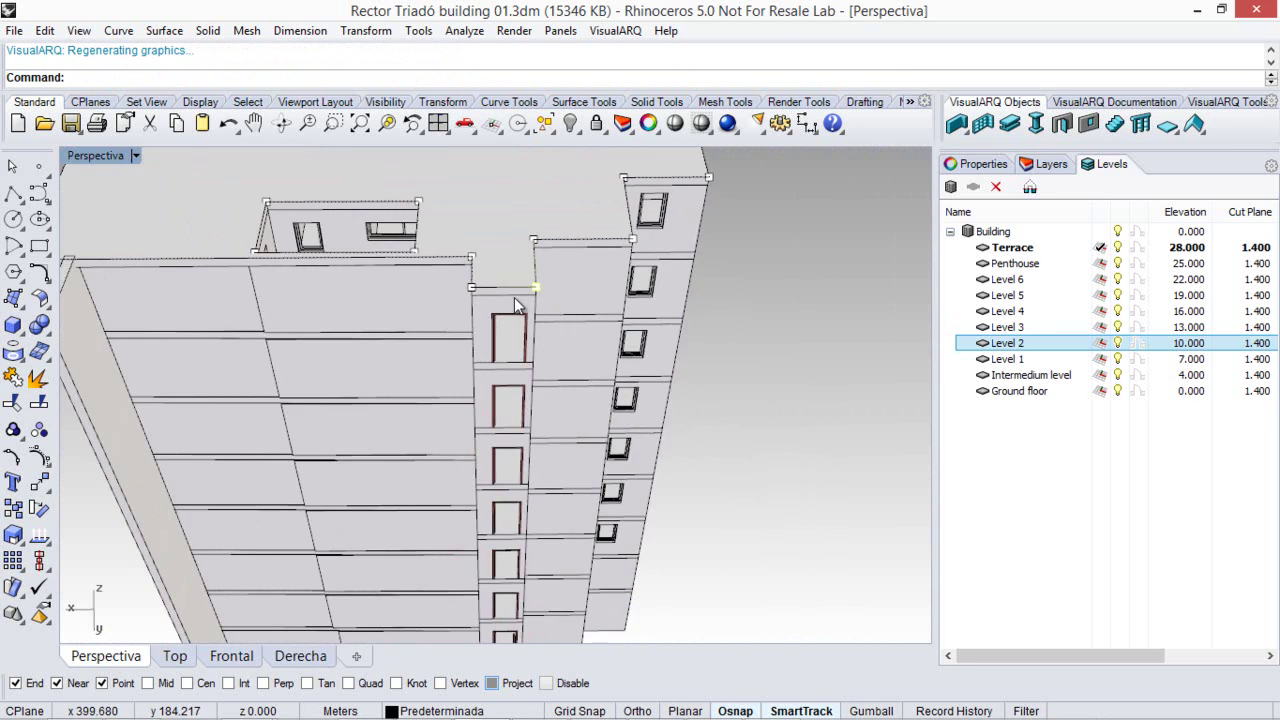
right_drag(456, 292, 401, 256)
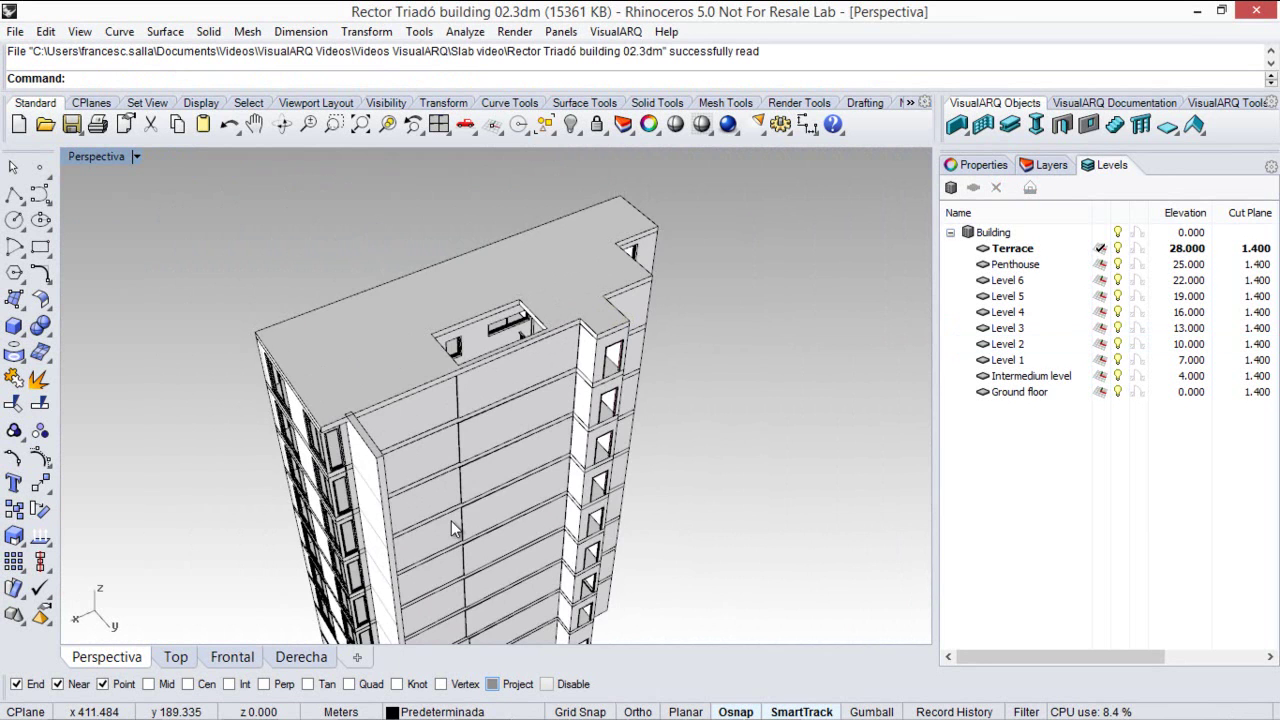
- Orbit around the tower, then make the Top plan view active
right_drag(451, 520, 519, 410)
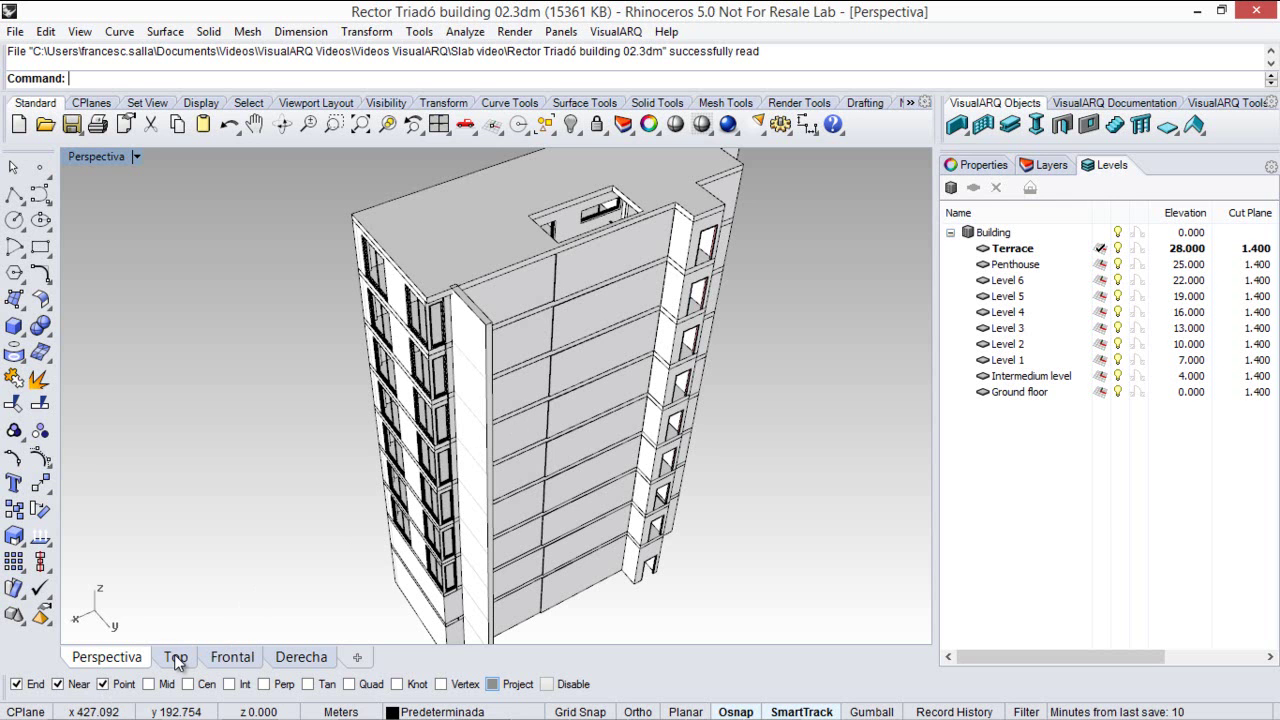
scroll(520, 598, up, 5)
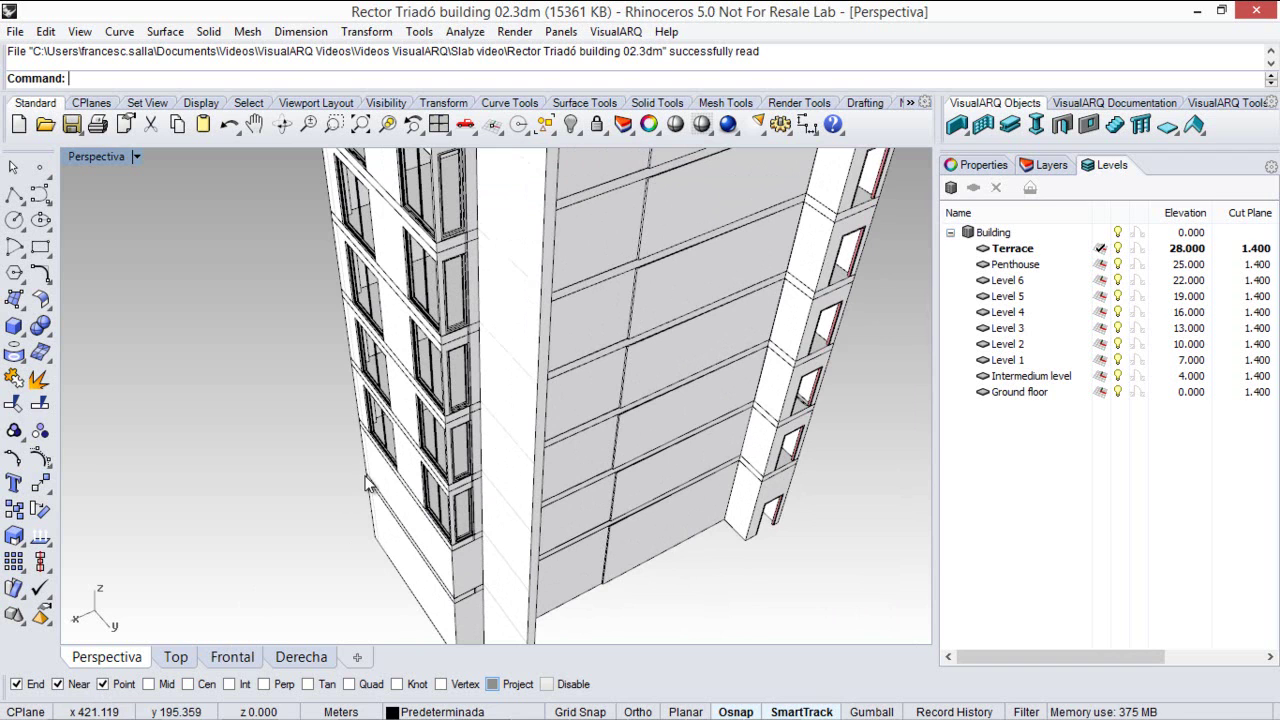
click(180, 659)
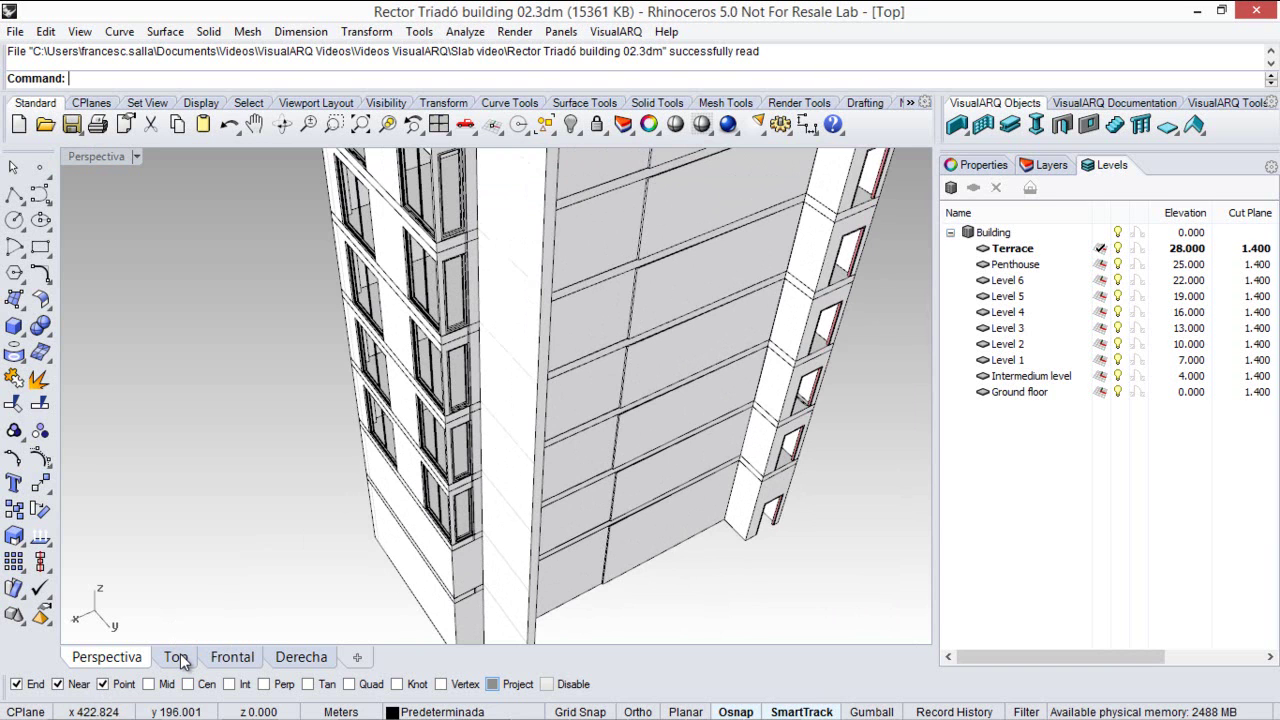
click(178, 659)
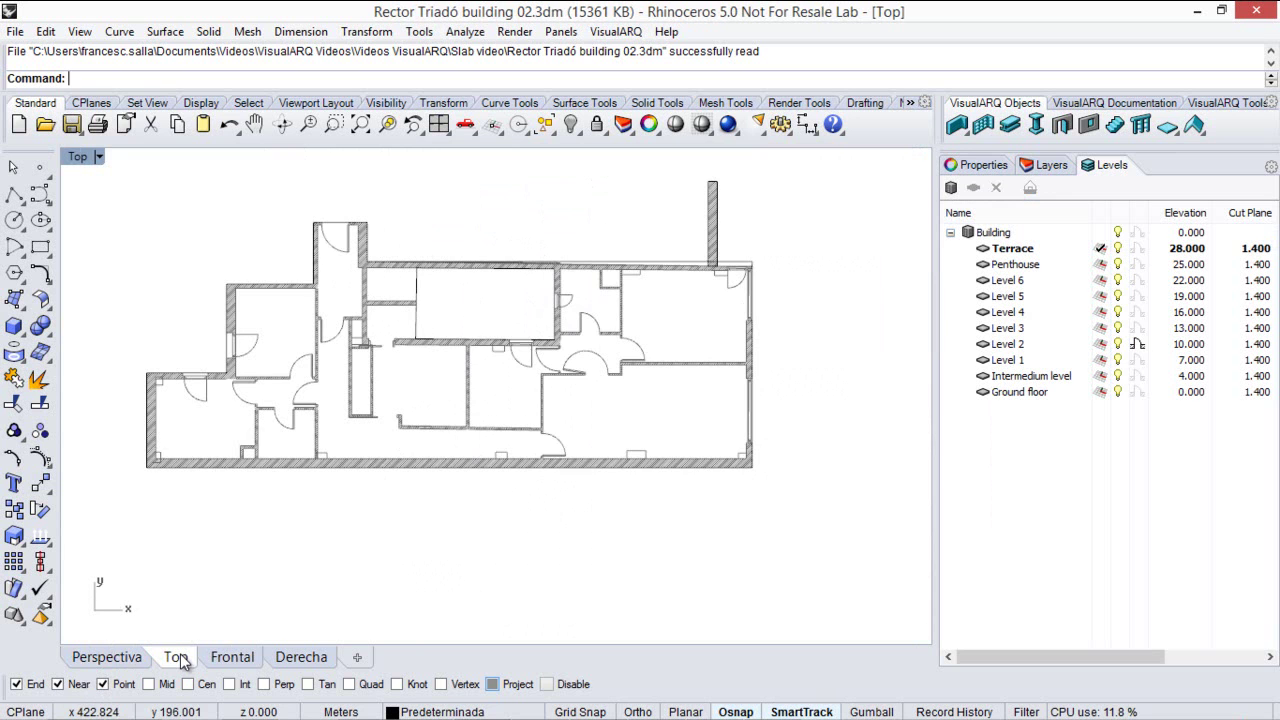
right_drag(874, 375, 798, 365)
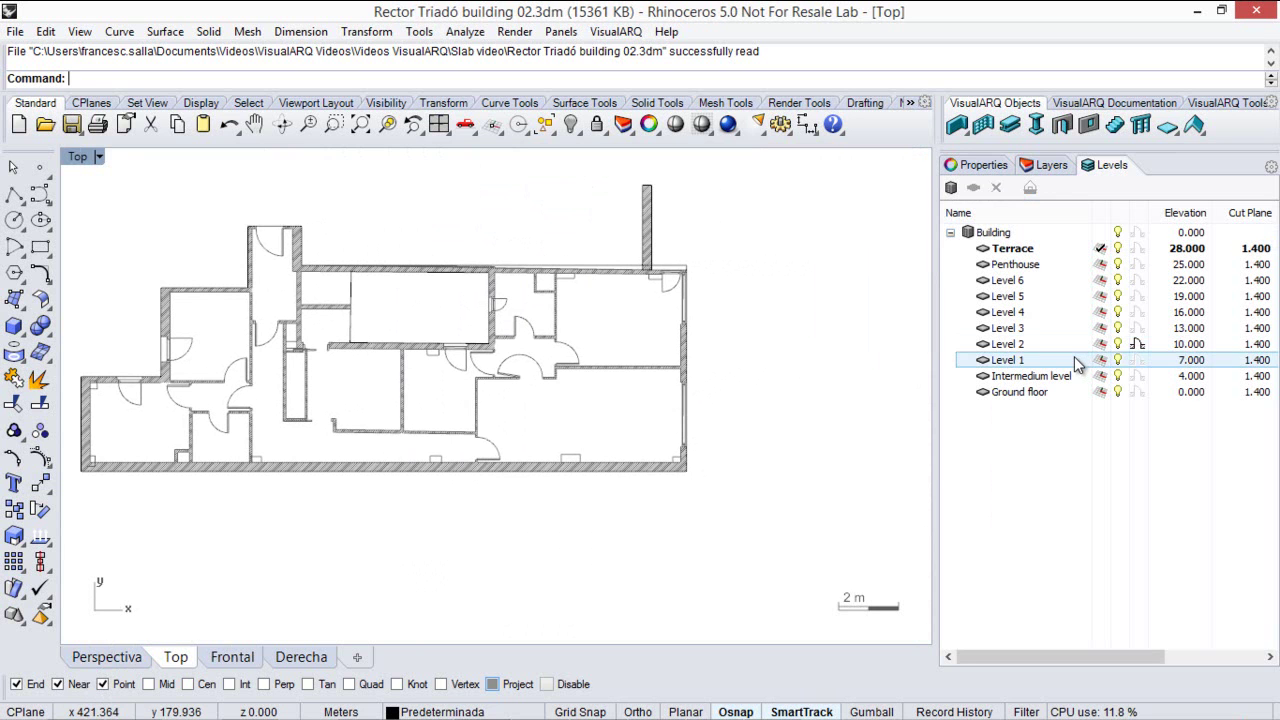
- Make Level 1 (7.000) the current level and show its plan cut in Top view
click(1077, 365)
double_click(1077, 365)
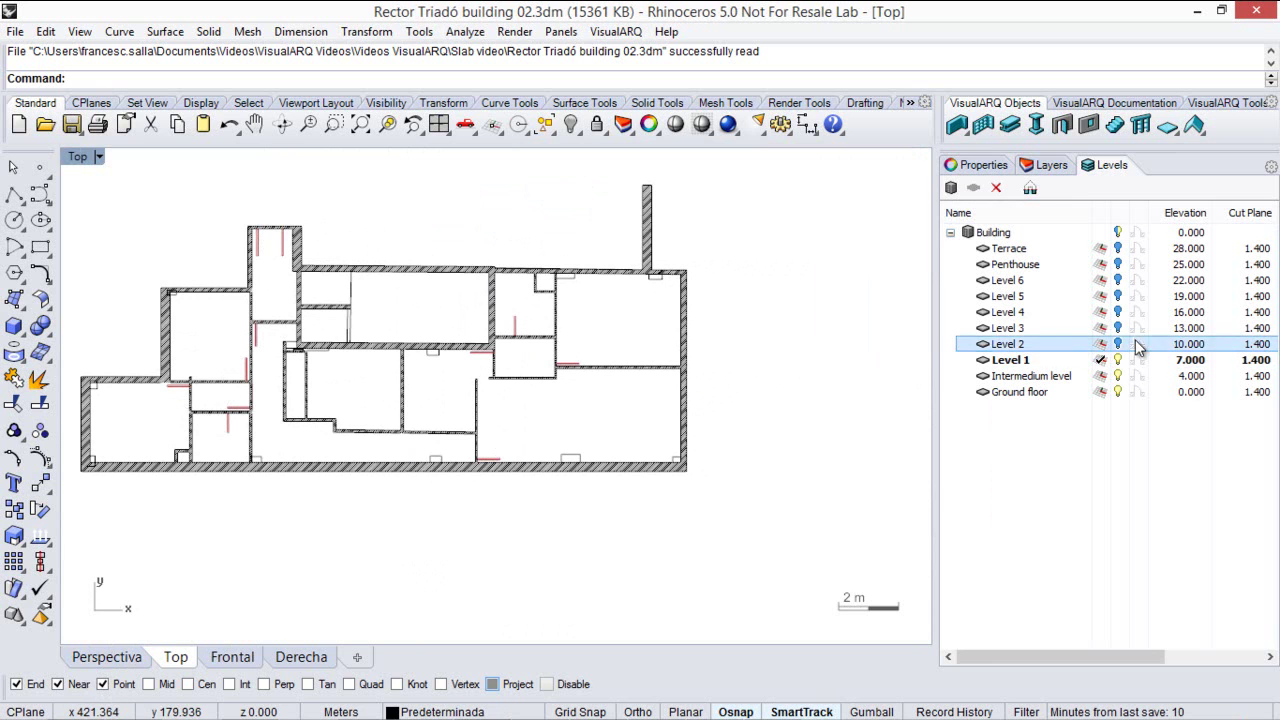
click(1030, 190)
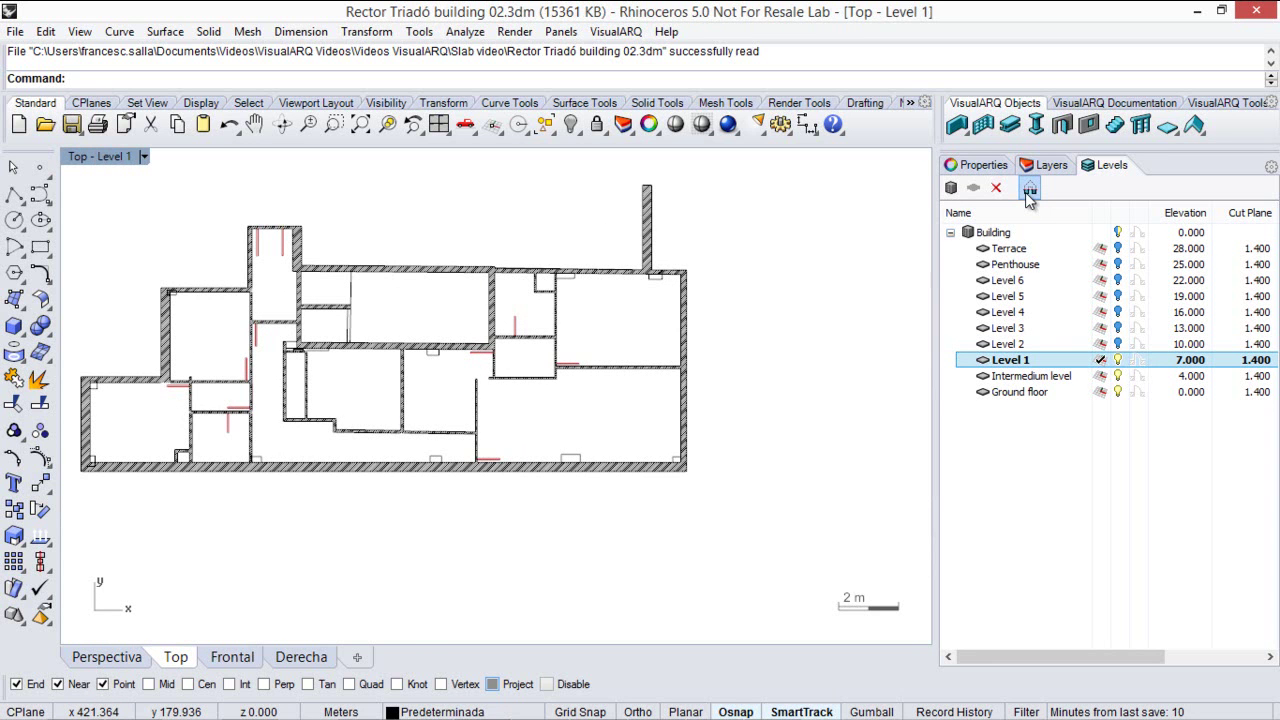
right_drag(787, 304, 643, 307)
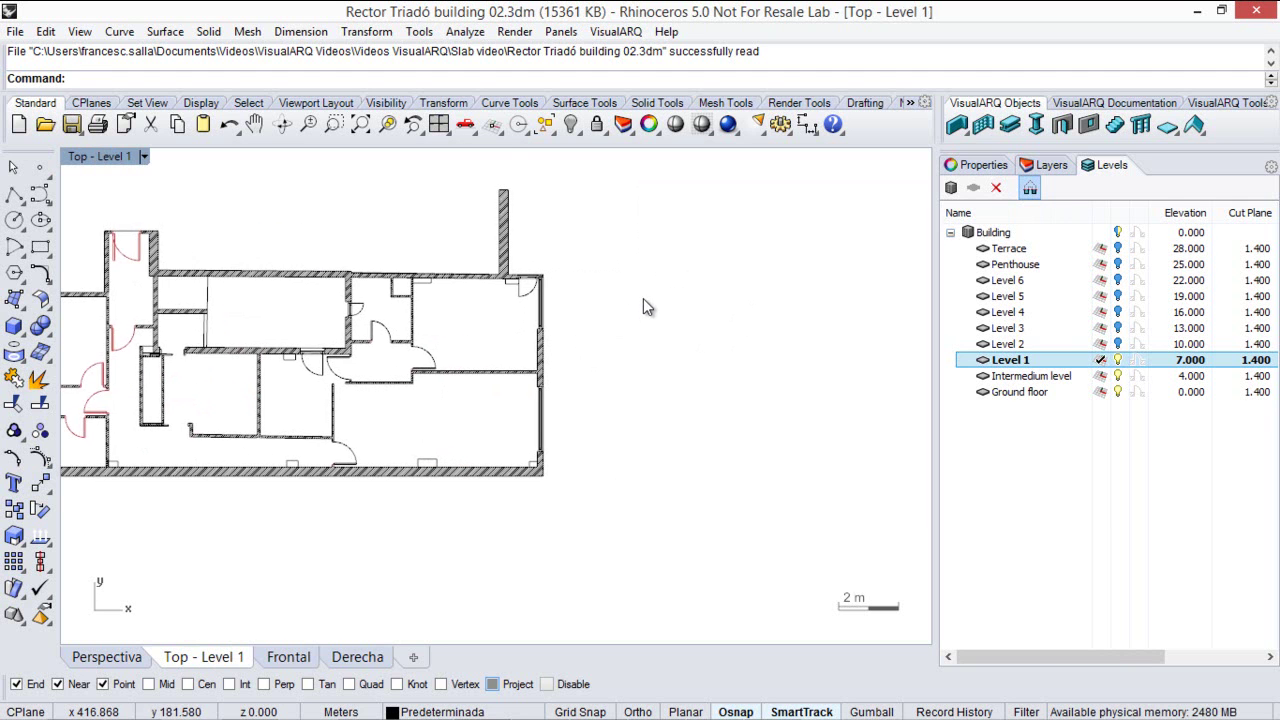
scroll(631, 327, up, 4)
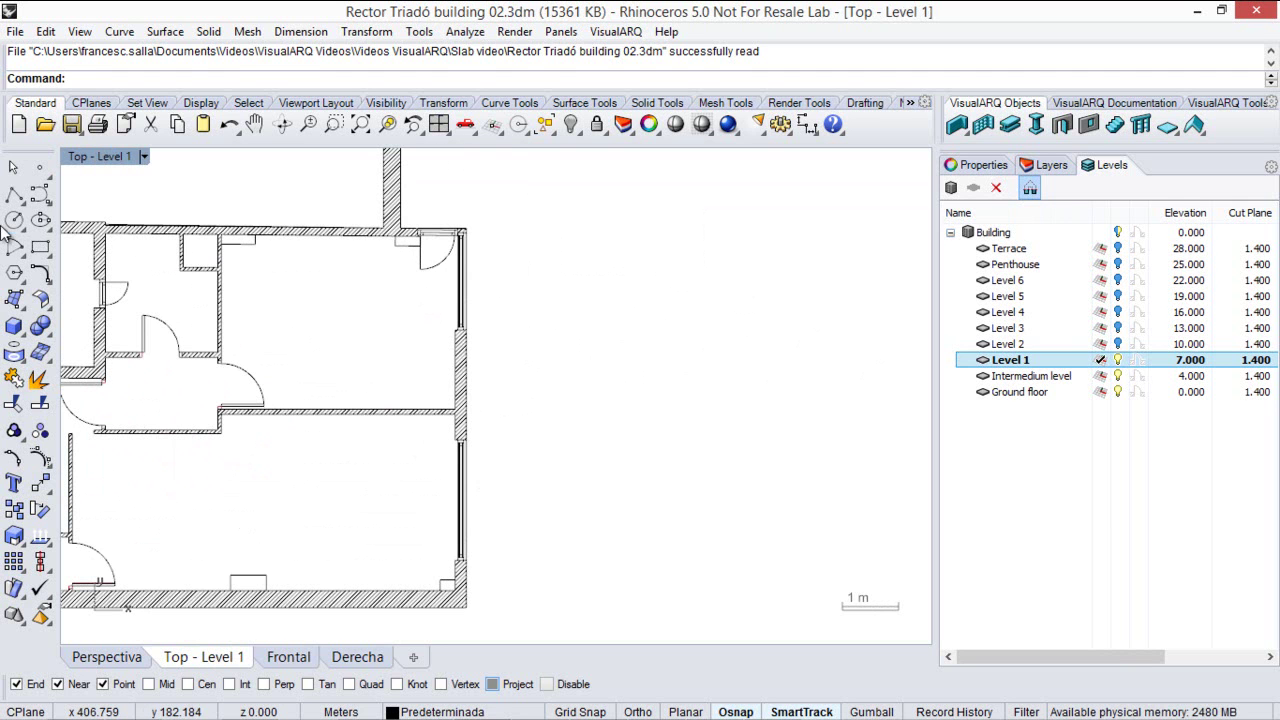
- Draw a wavy free-form curve from the plan's bottom-right corner up to the wall end
click(40, 194)
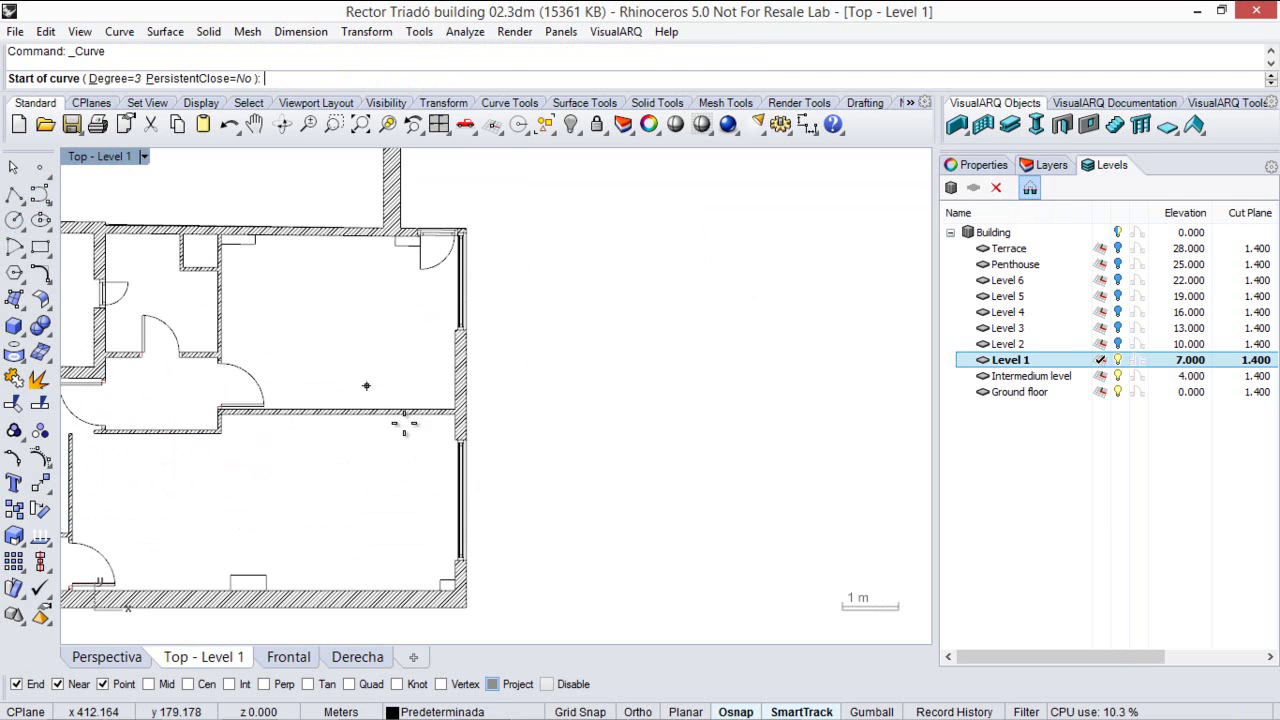
click(466, 606)
key(F8)
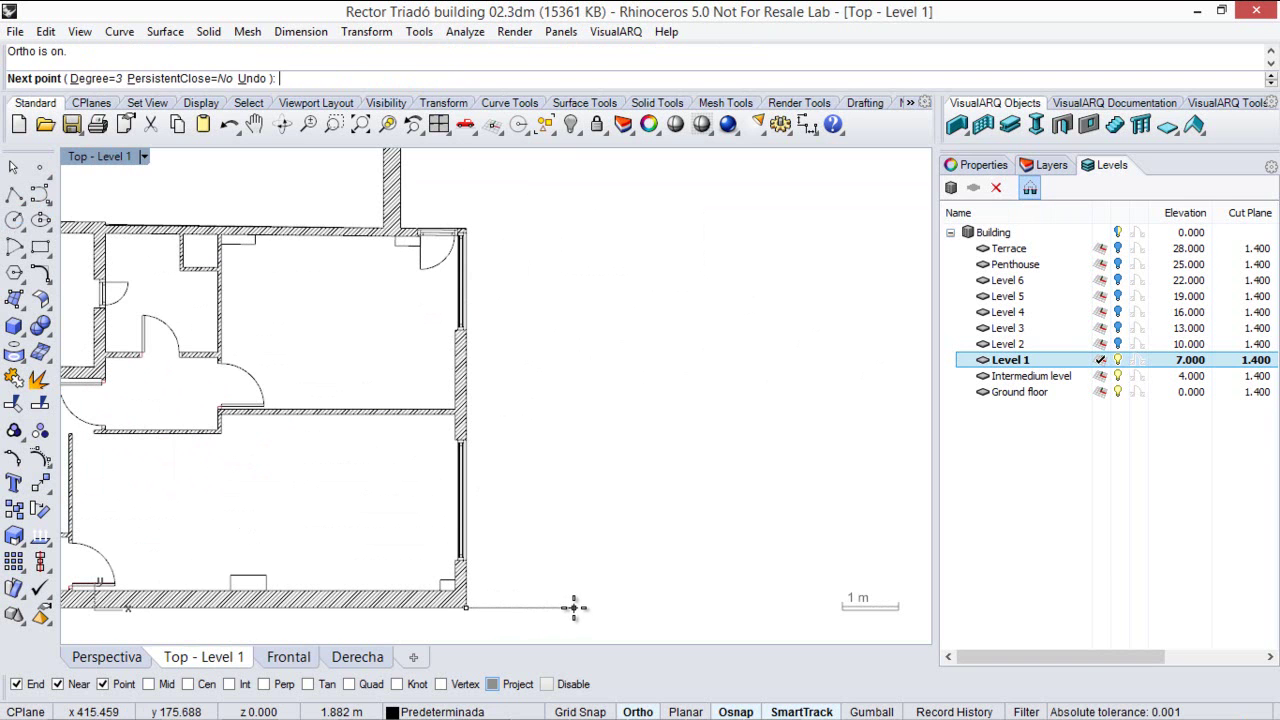
click(572, 607)
click(570, 497)
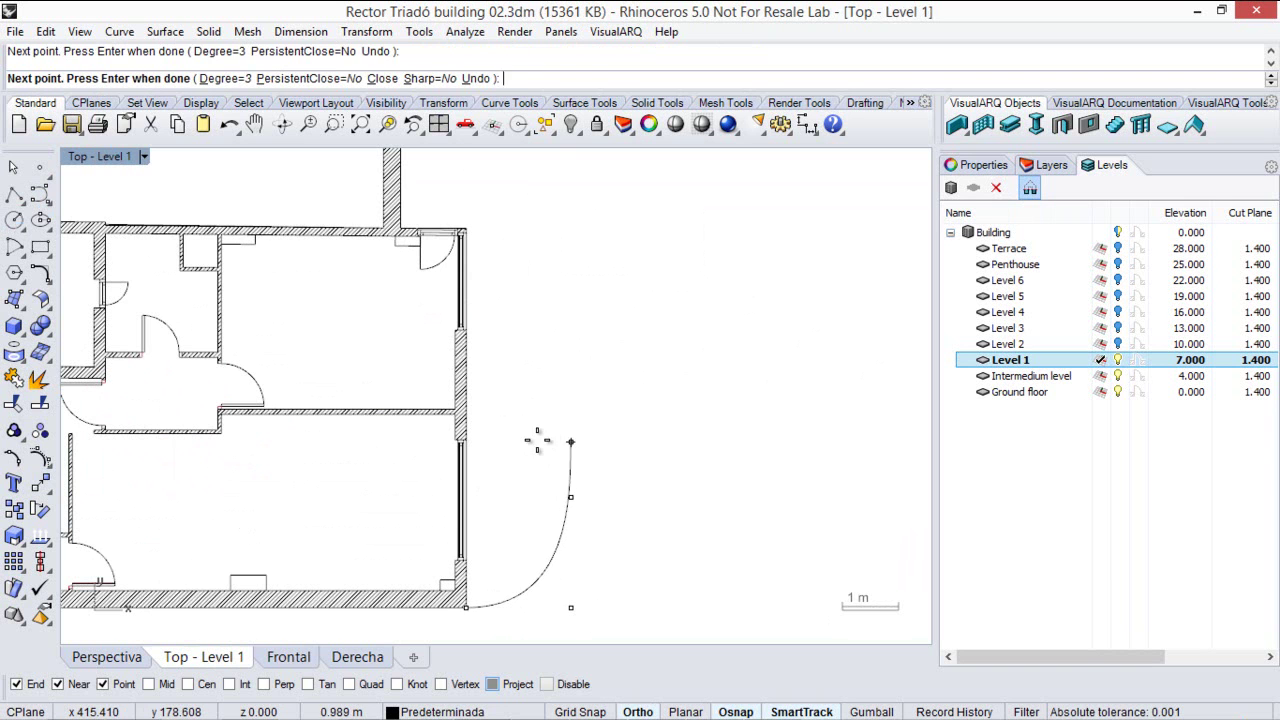
key(F8)
click(517, 422)
click(566, 338)
click(577, 192)
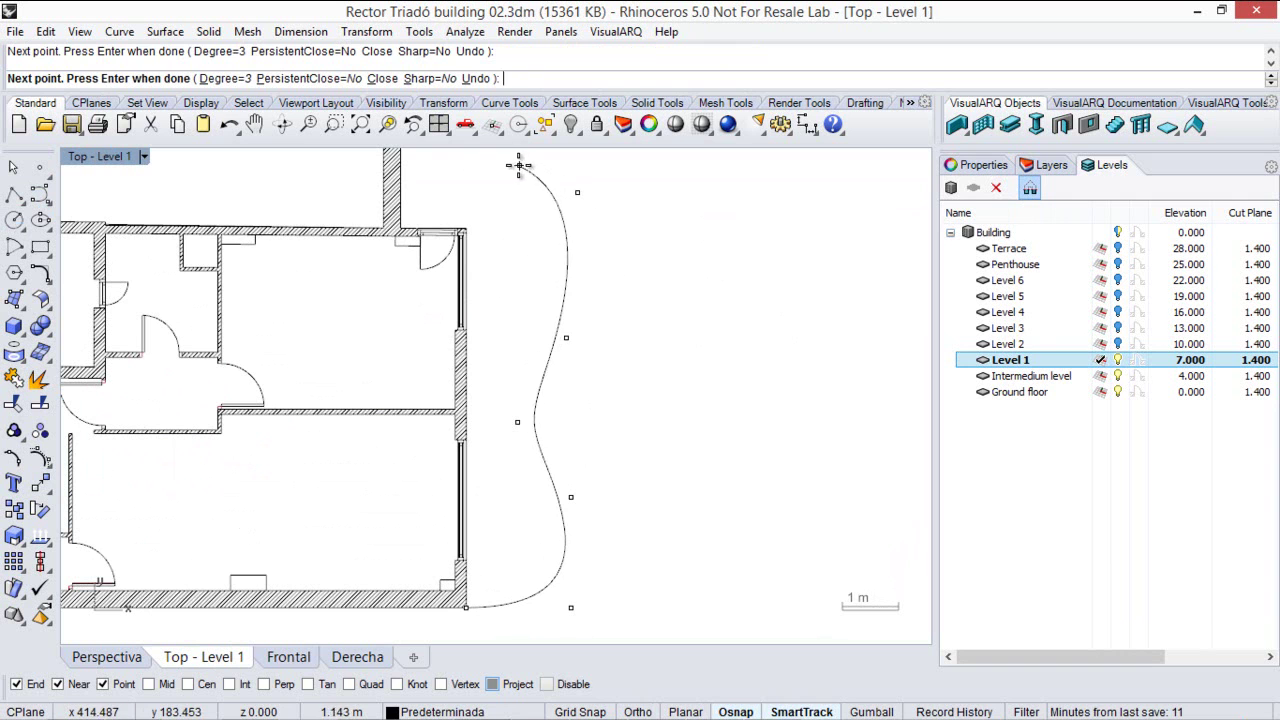
click(518, 165)
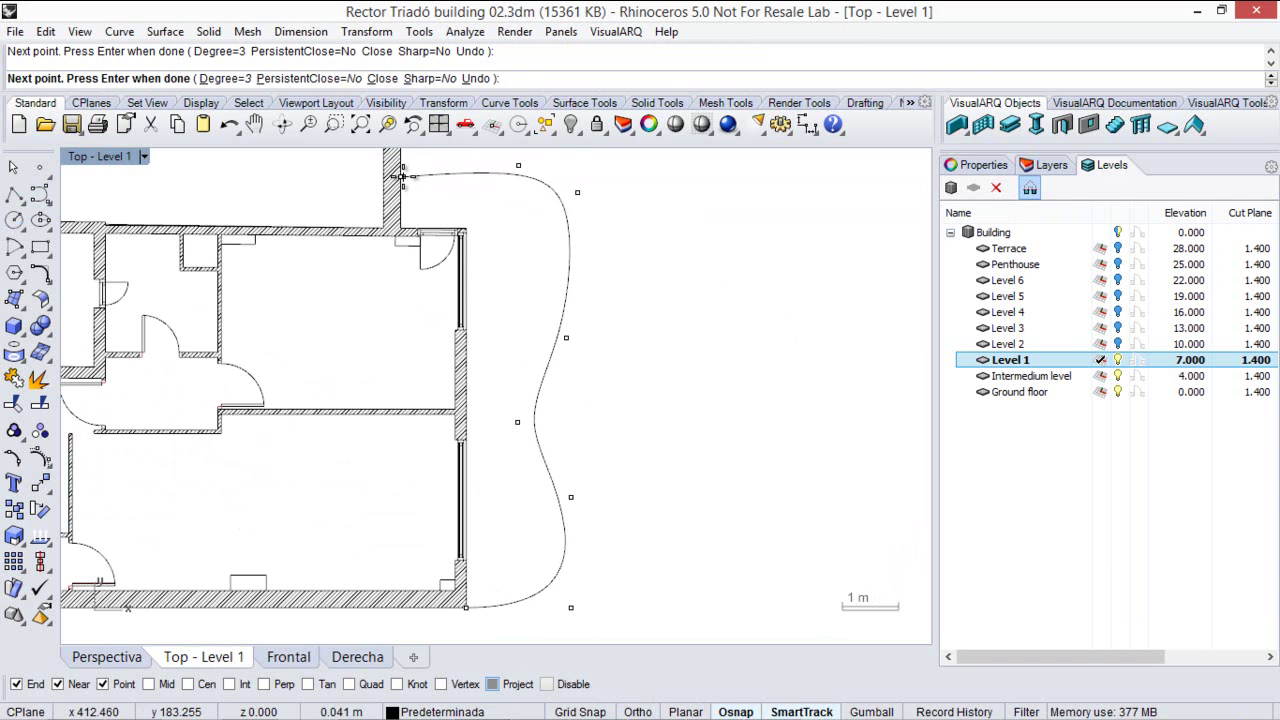
click(402, 176)
key(Return)
- Draw a straight polyline along the facade between the curve's two ends
click(13, 194)
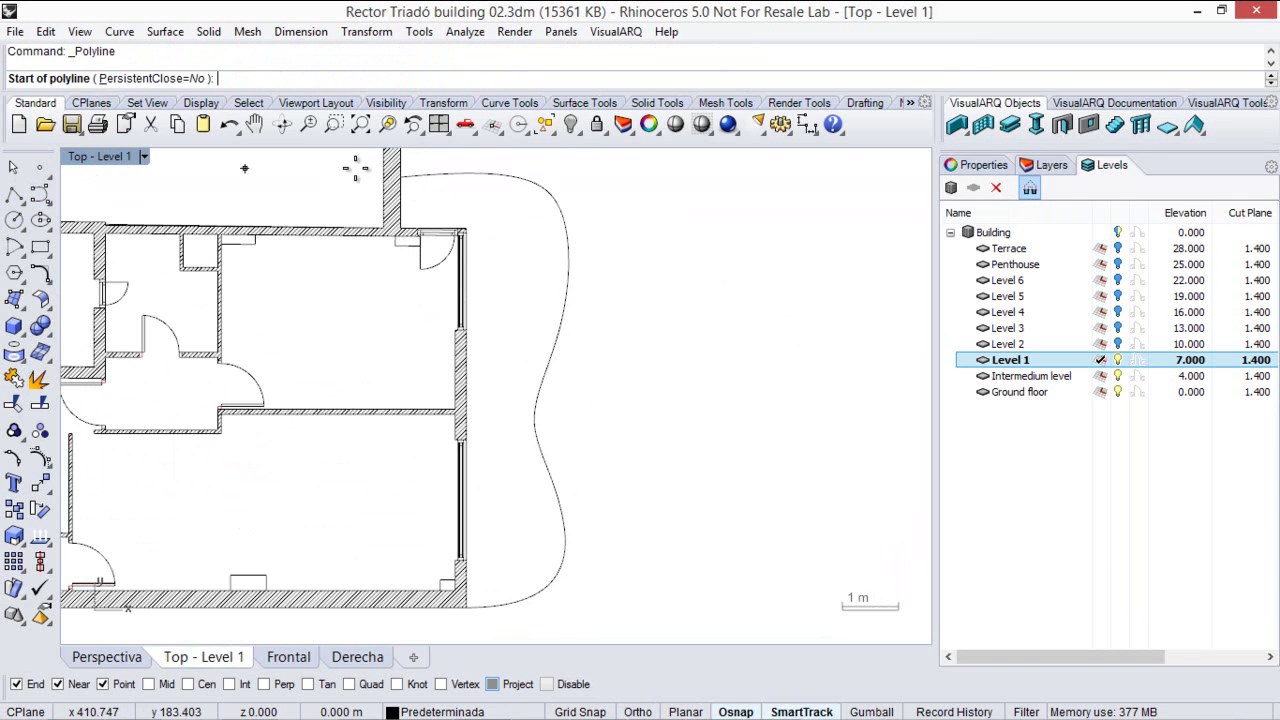
click(400, 229)
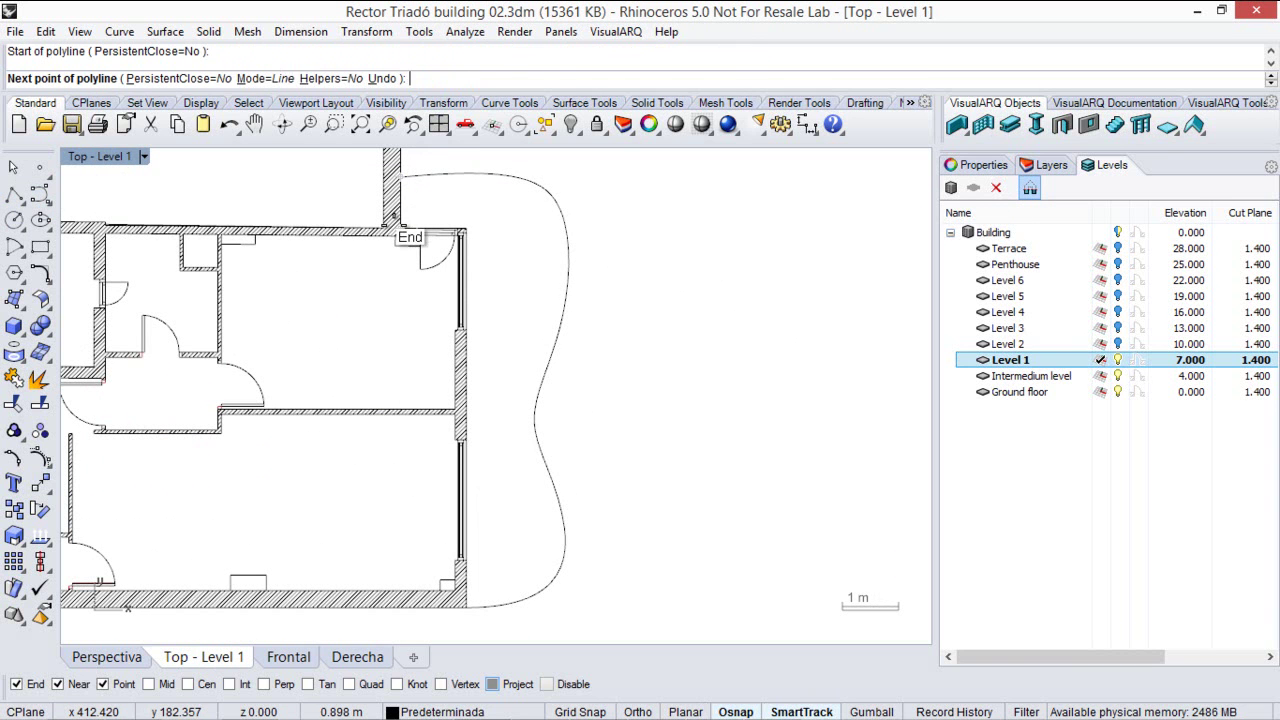
click(463, 231)
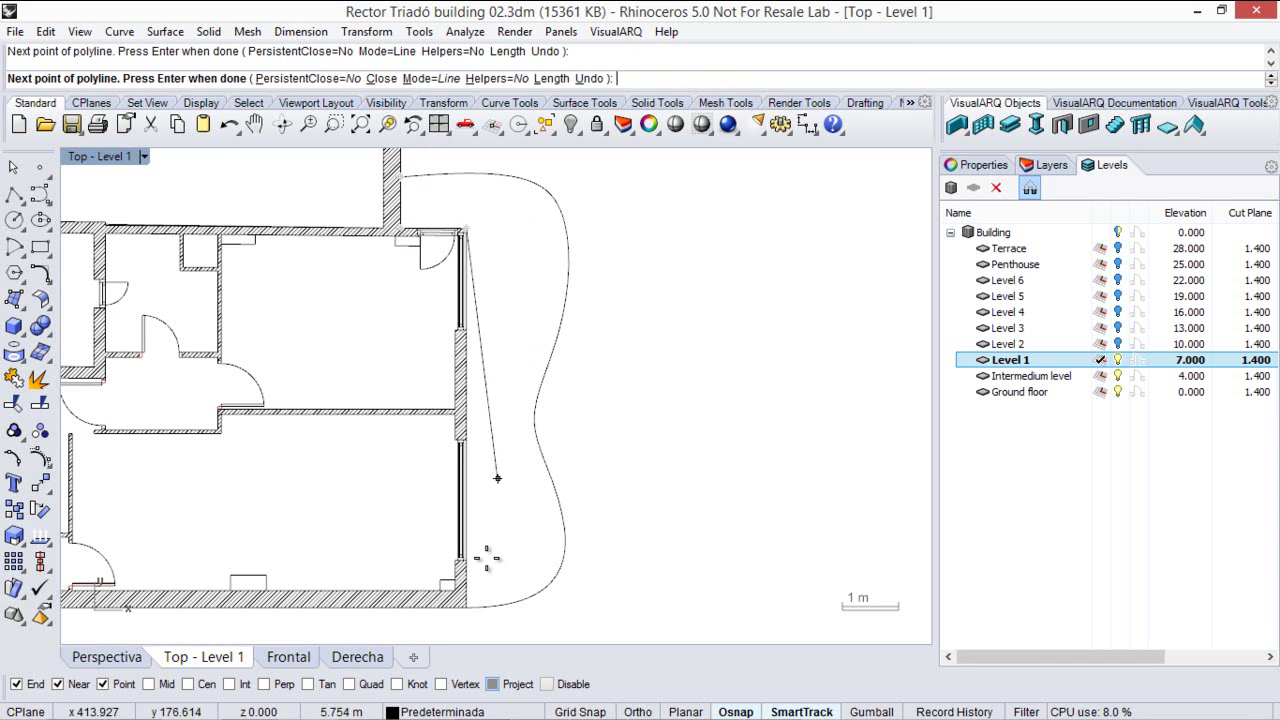
click(476, 598)
key(Return)
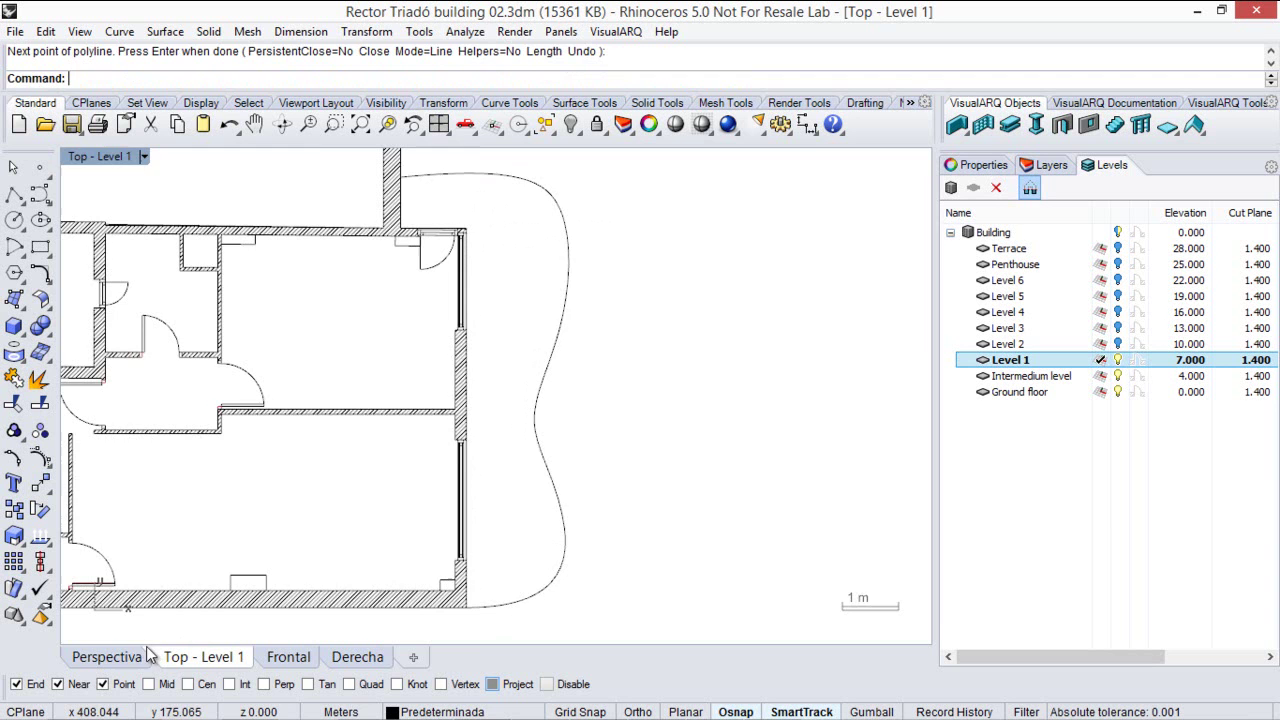
- In Perspective, select the wavy curve and facade polyline and join them into one closed curve
click(105, 657)
right_drag(470, 562, 488, 525)
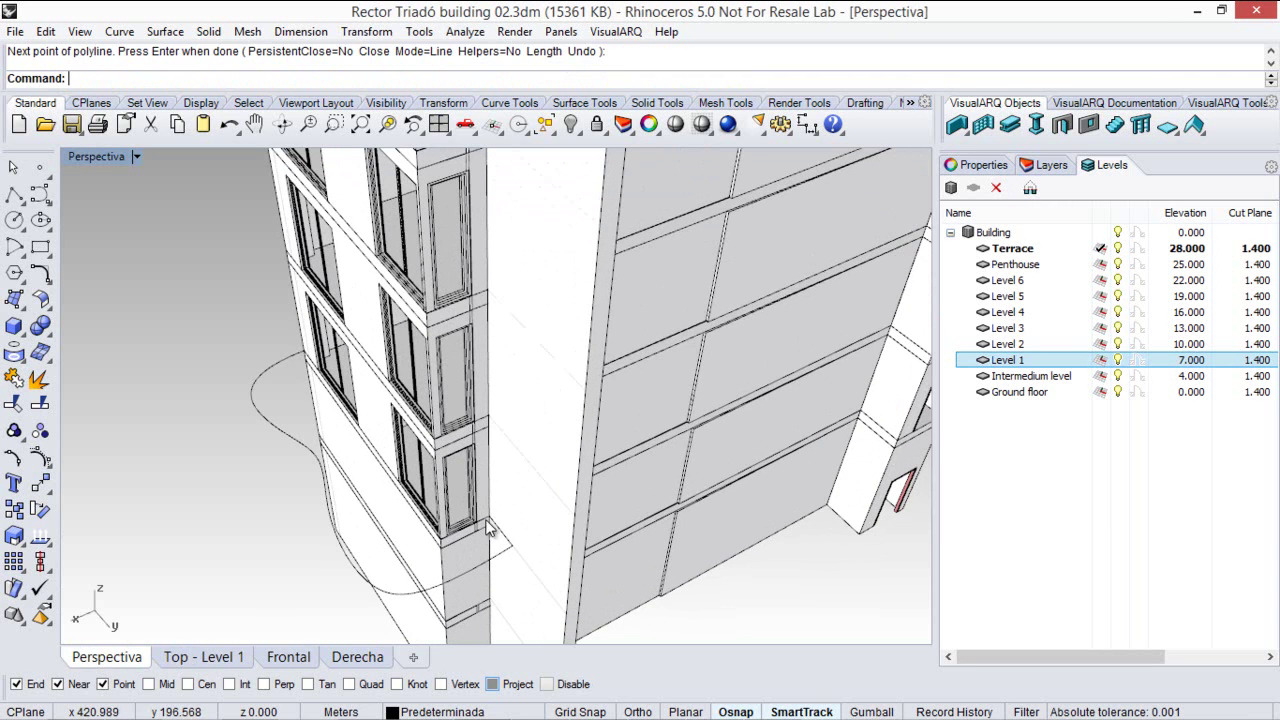
click(482, 519)
click(491, 540)
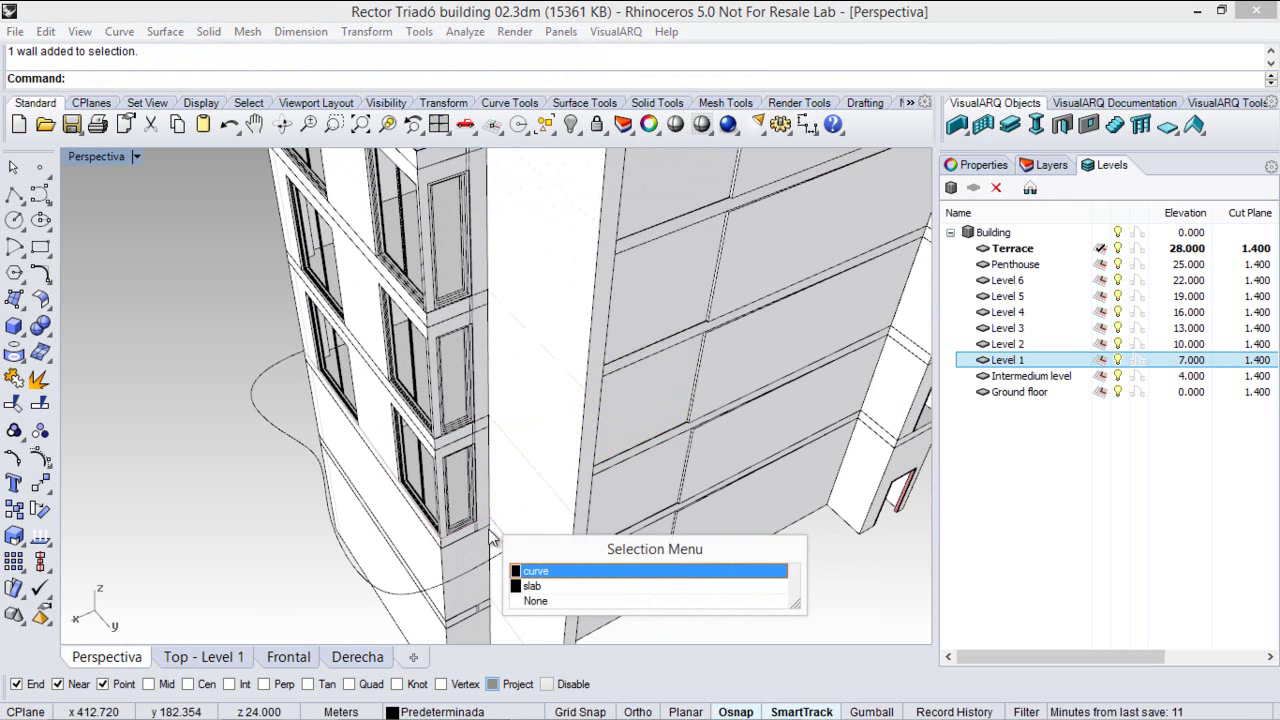
click(535, 571)
click(402, 598)
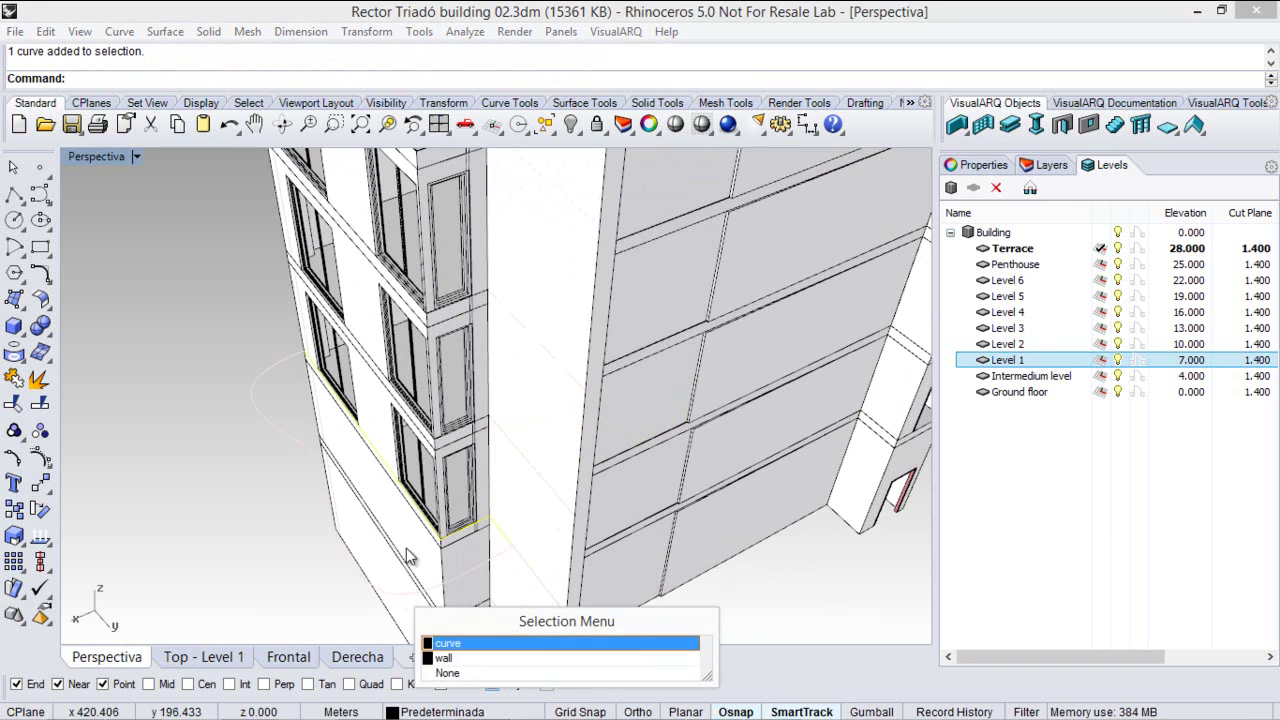
click(447, 644)
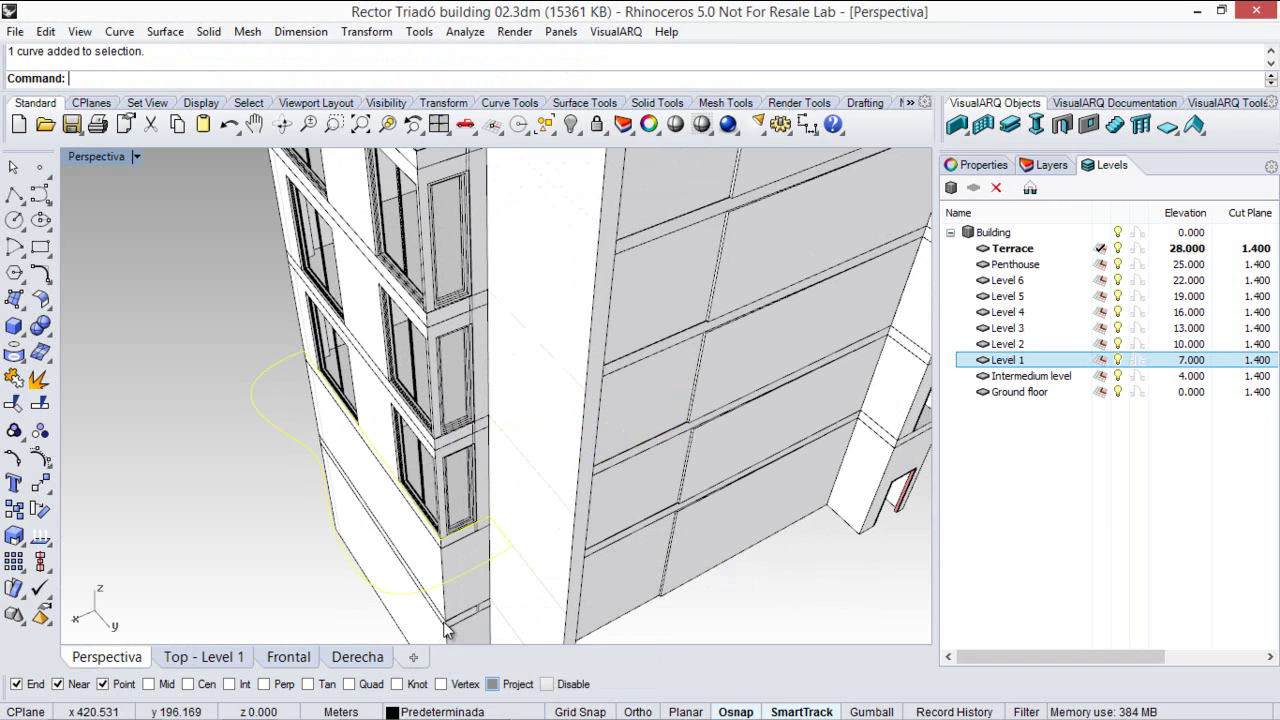
click(38, 379)
key(Escape)
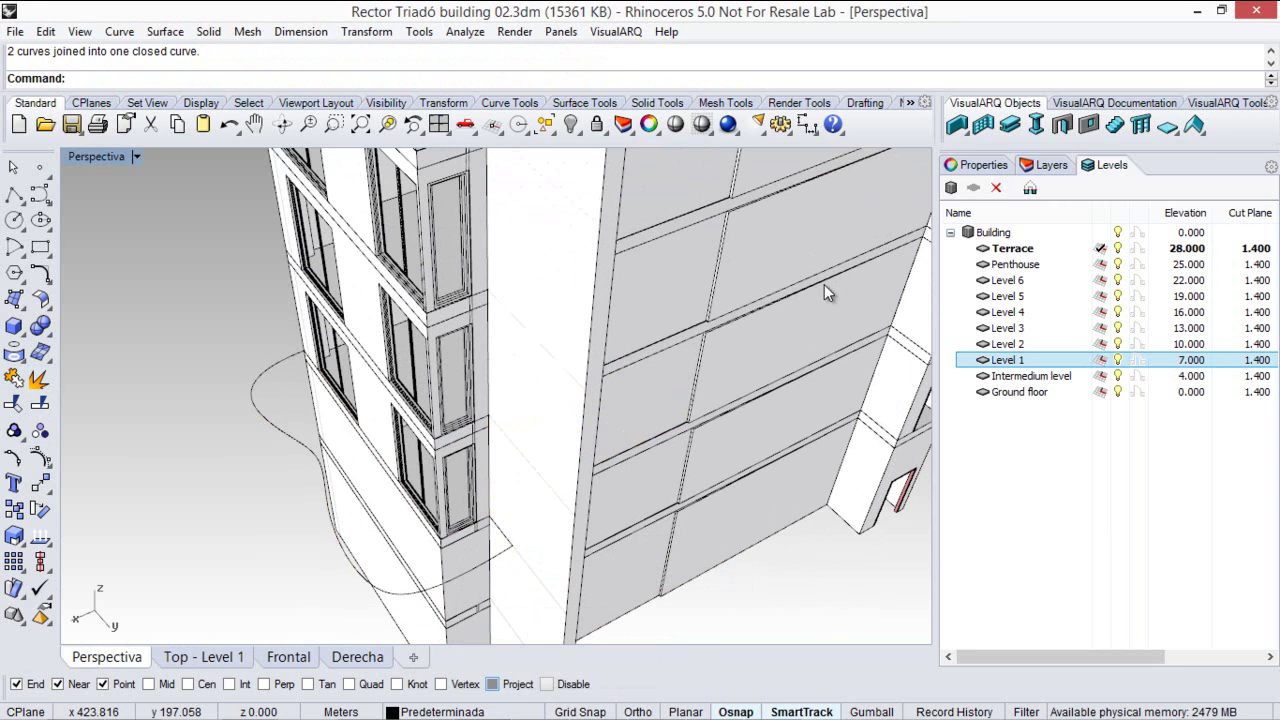
click(1171, 140)
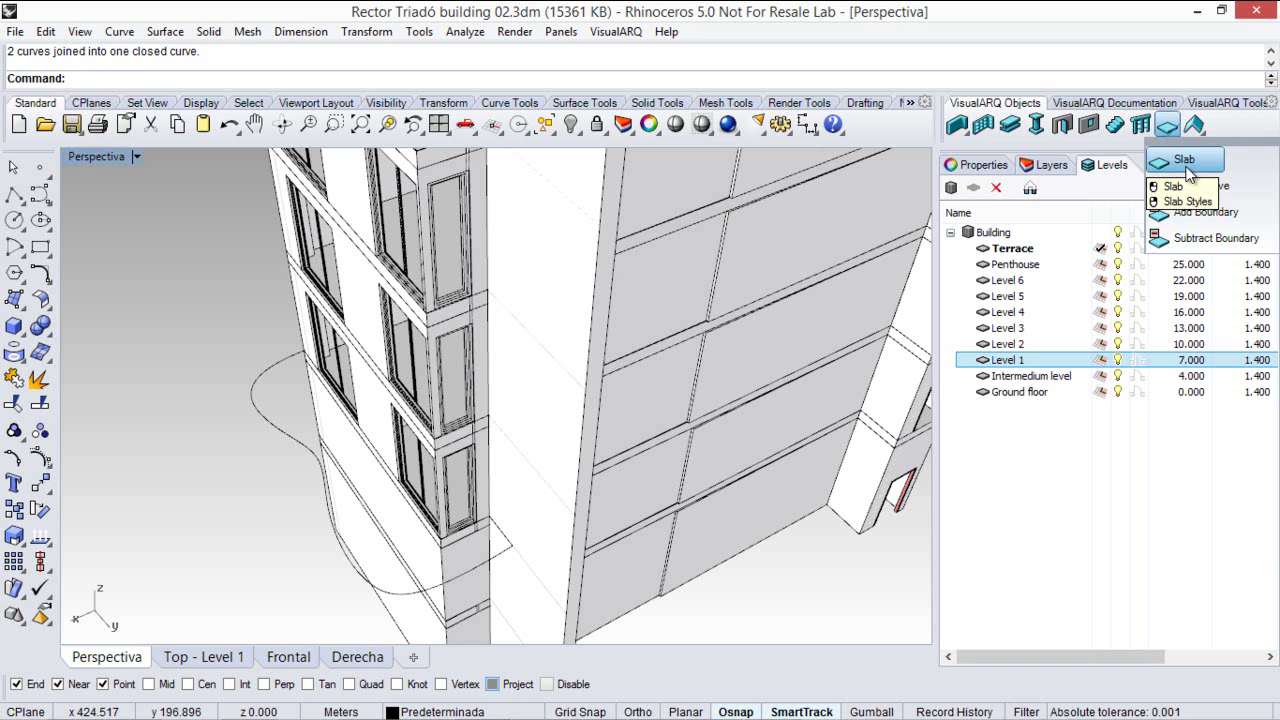
- Build a curved slab on Level 1 from the closed balcony outline with Slab From Curve
click(1184, 162)
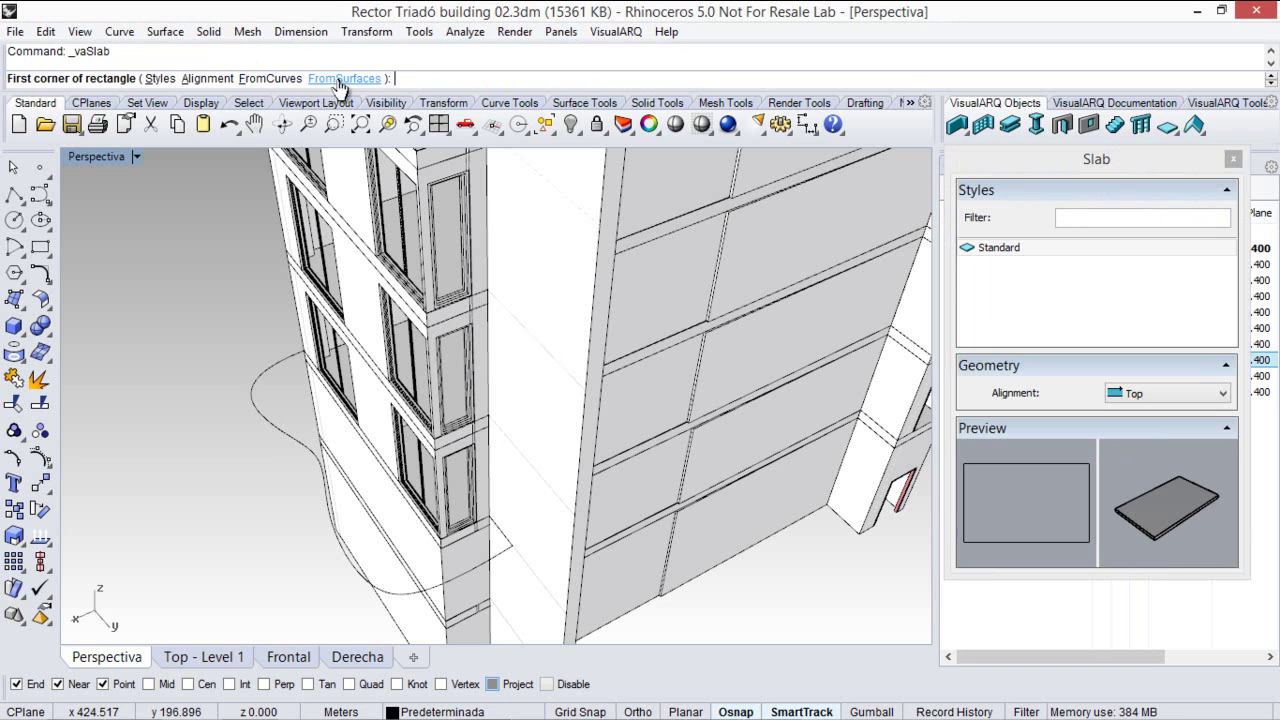
key(Escape)
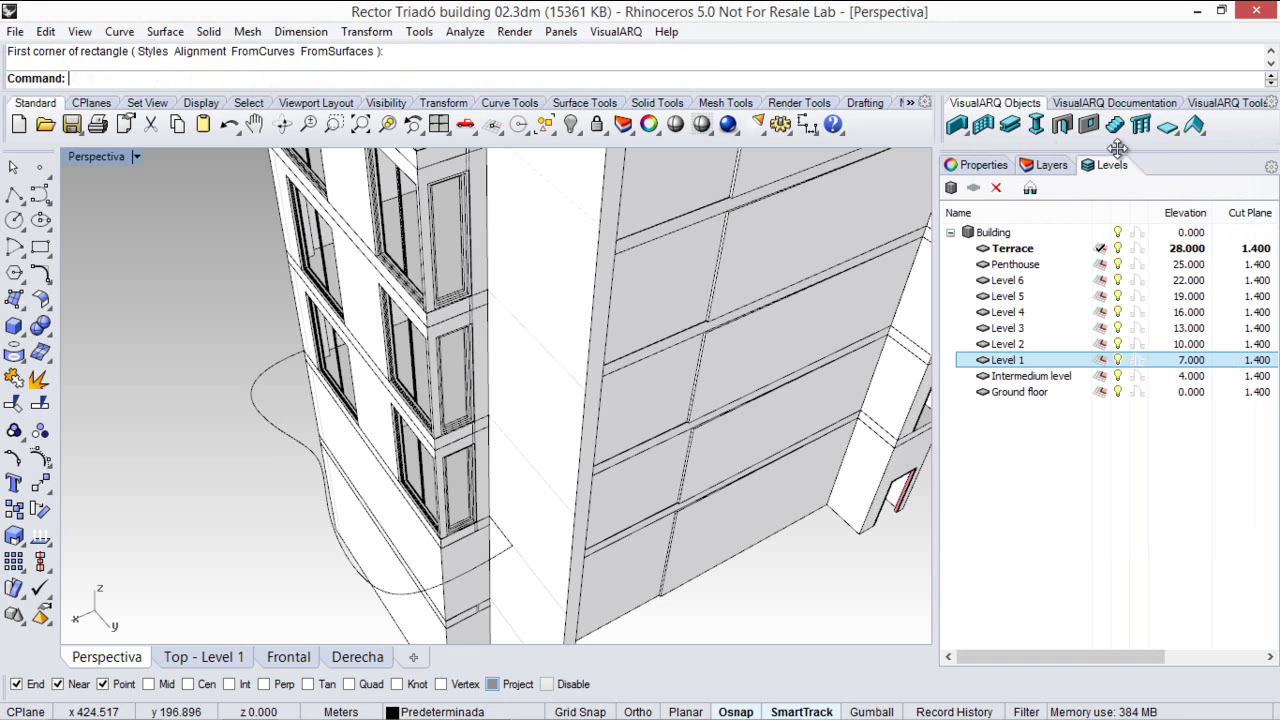
click(1175, 137)
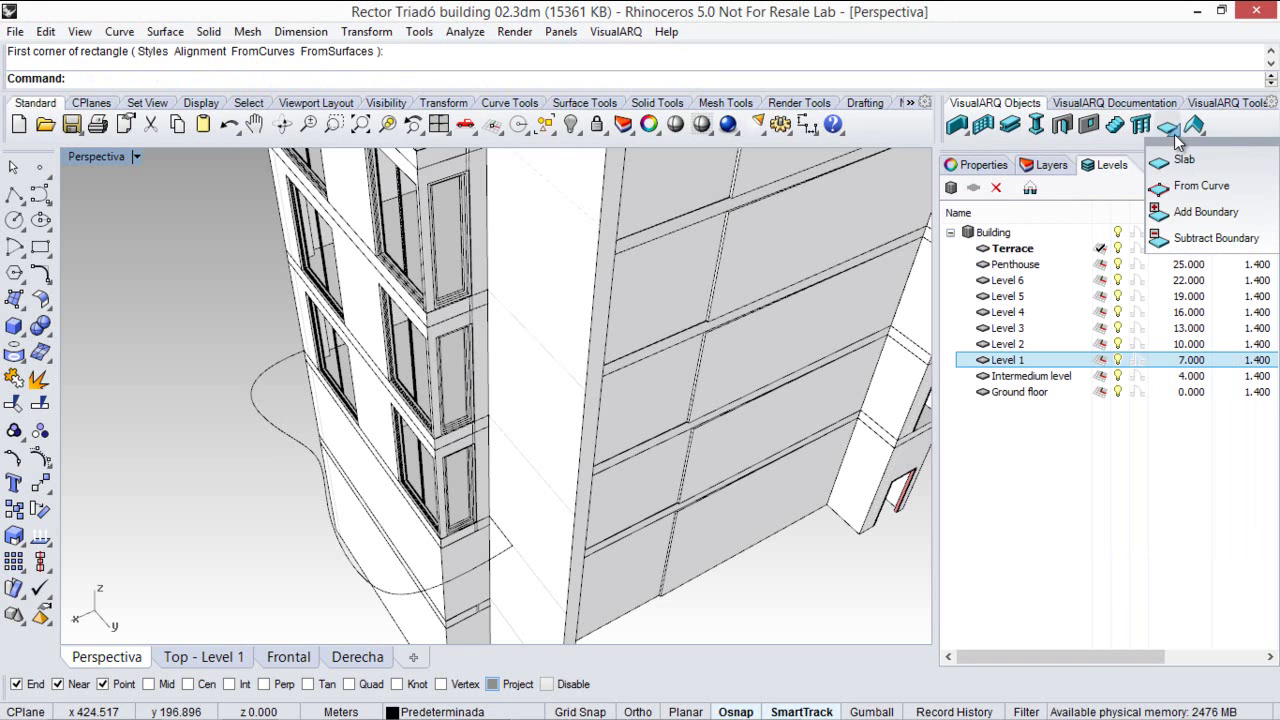
click(1199, 187)
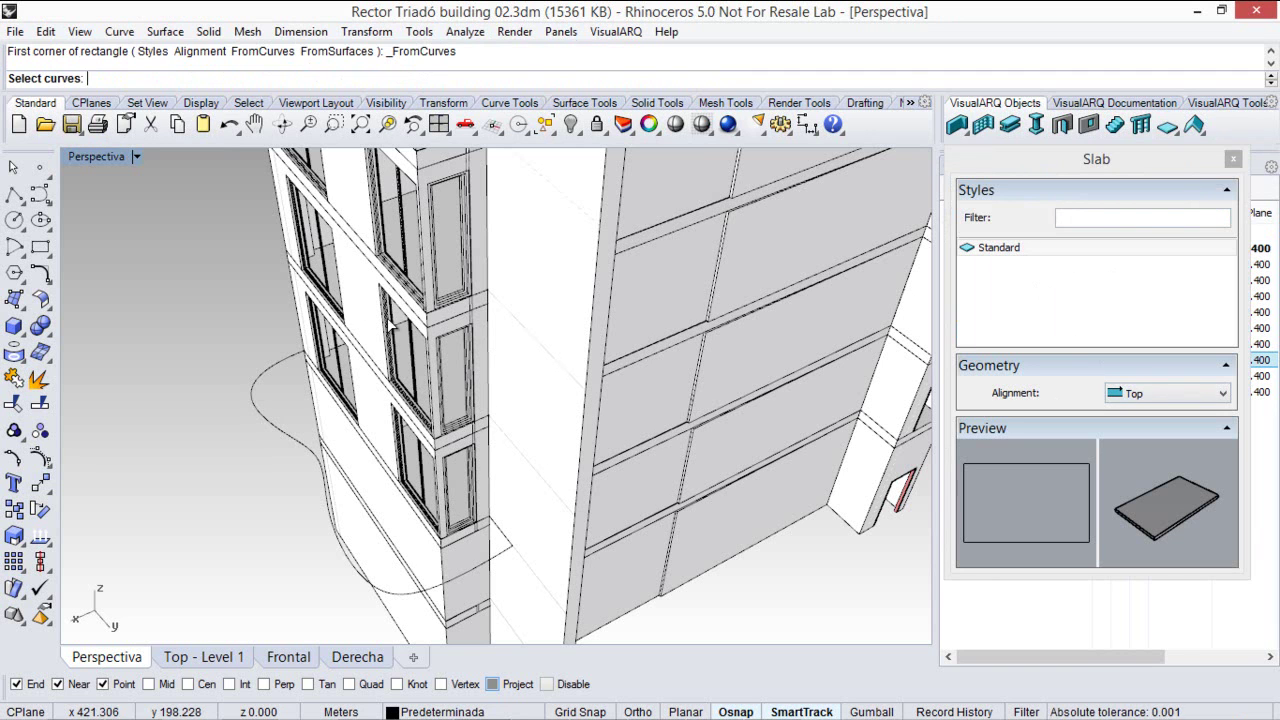
click(258, 378)
key(Return)
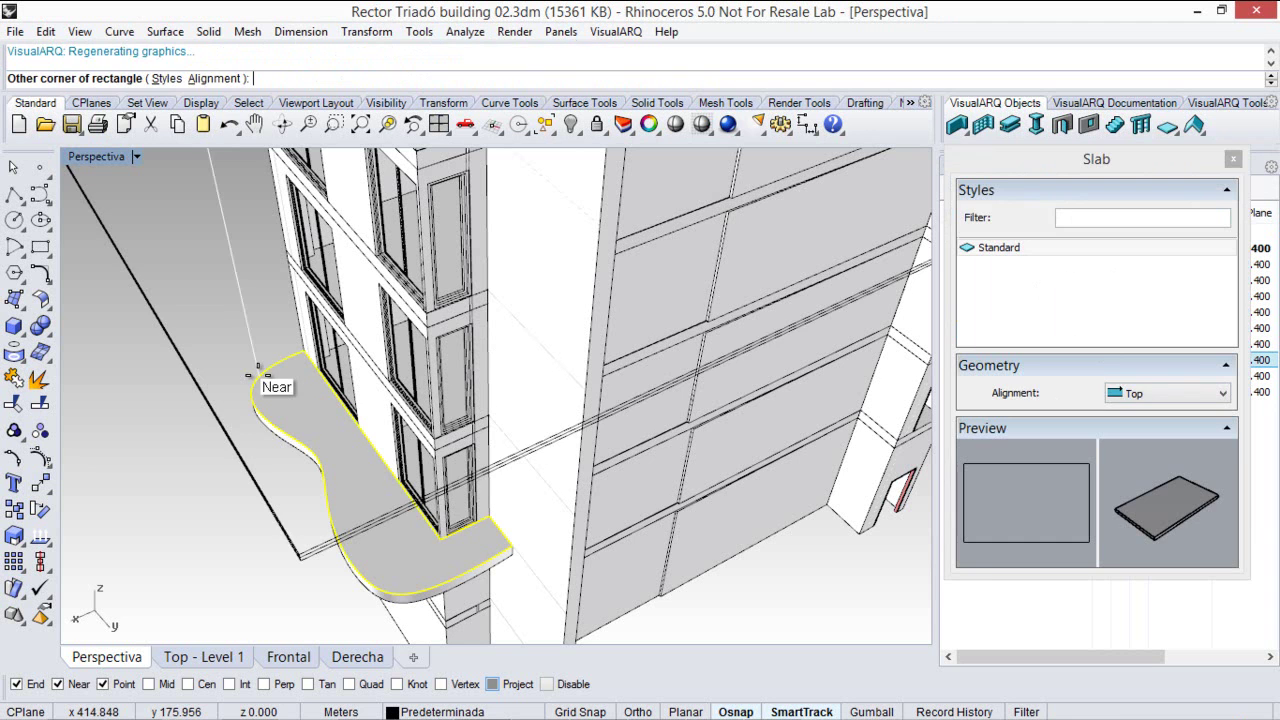
key(Escape)
right_drag(205, 512, 517, 370)
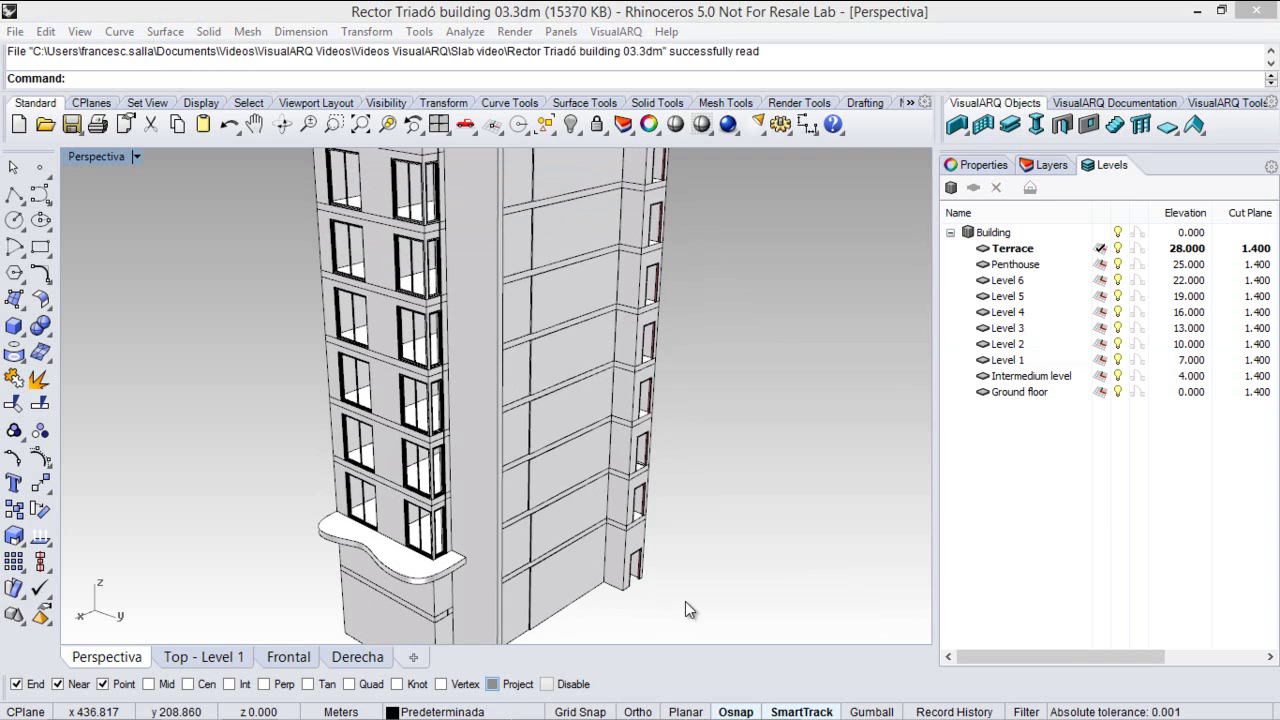
- Drag a control point on the balcony slab's wavy edge outward to enlarge its bulge
scroll(332, 461, up, 5)
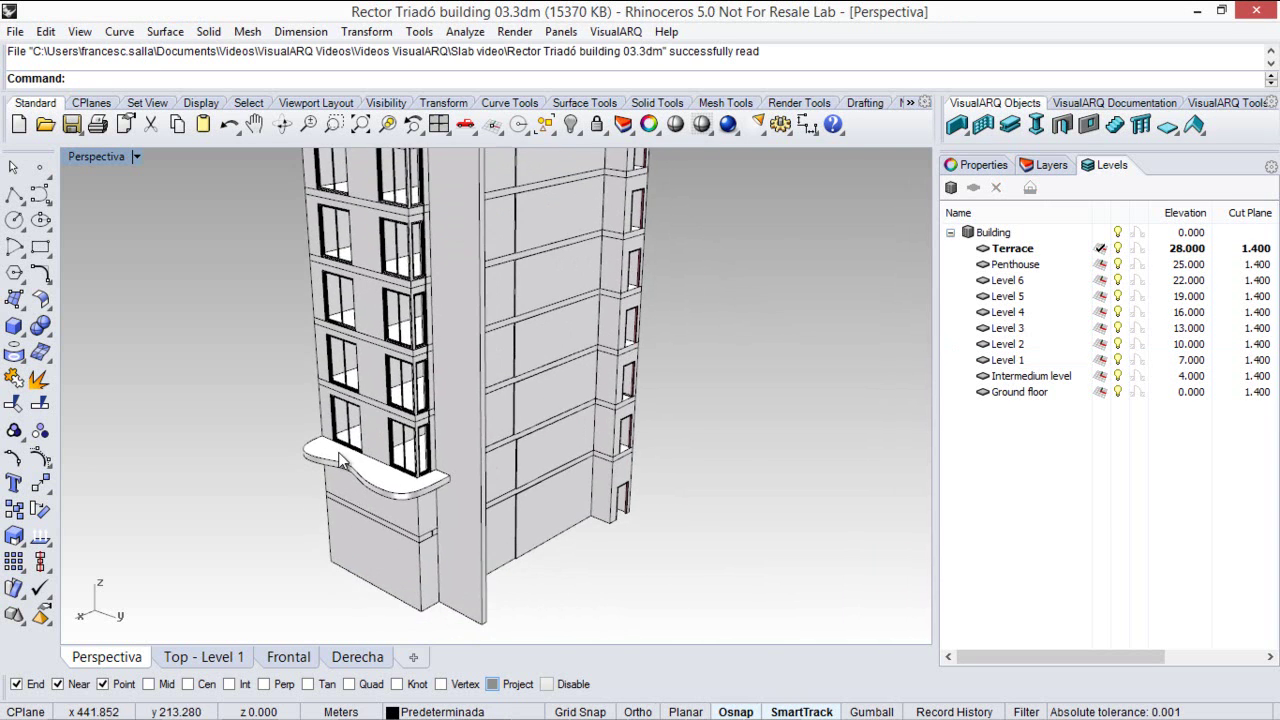
scroll(332, 461, down, 1)
drag(308, 476, 256, 384)
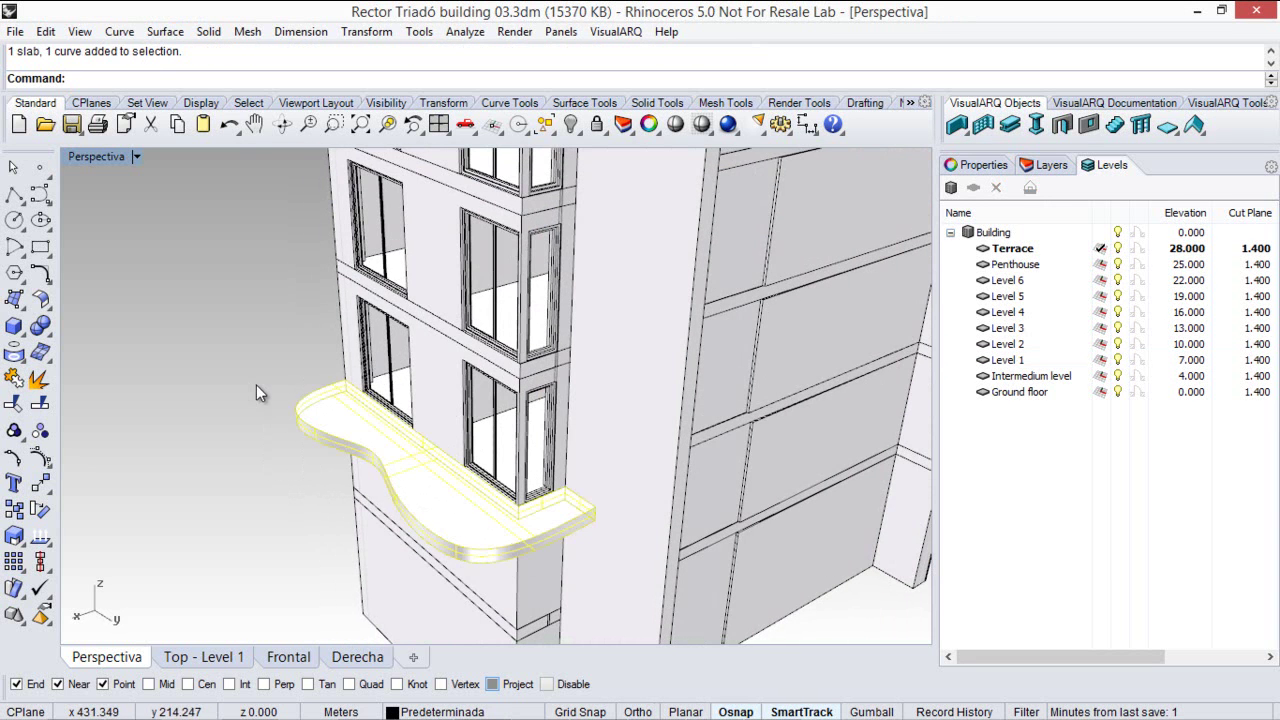
click(40, 456)
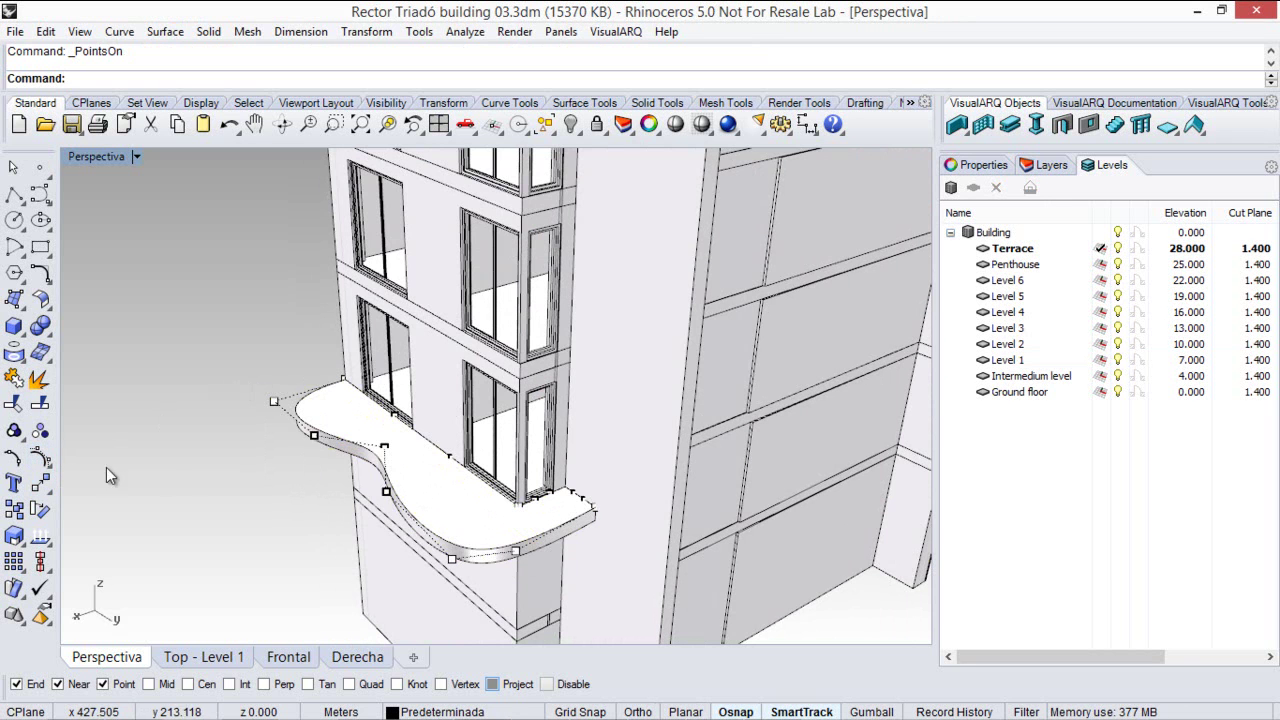
right_drag(371, 513, 253, 490)
click(301, 444)
scroll(302, 447, up, 2)
drag(301, 448, 255, 486)
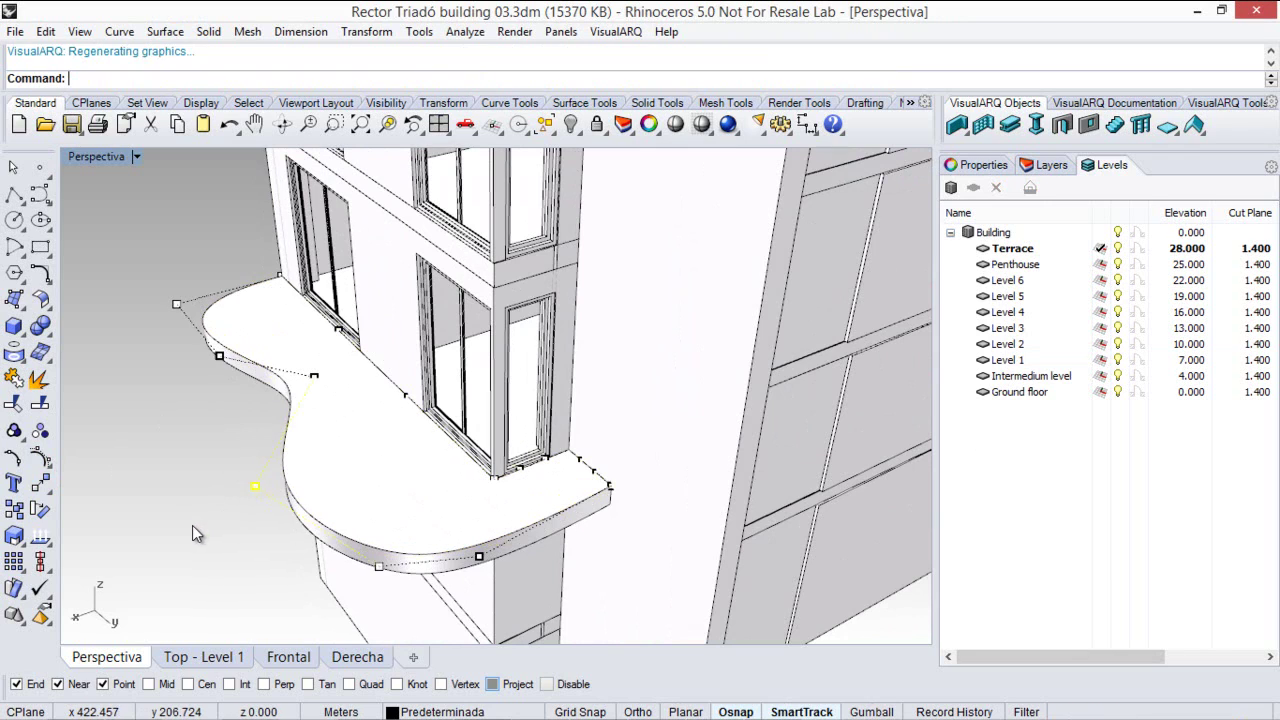
key(Escape)
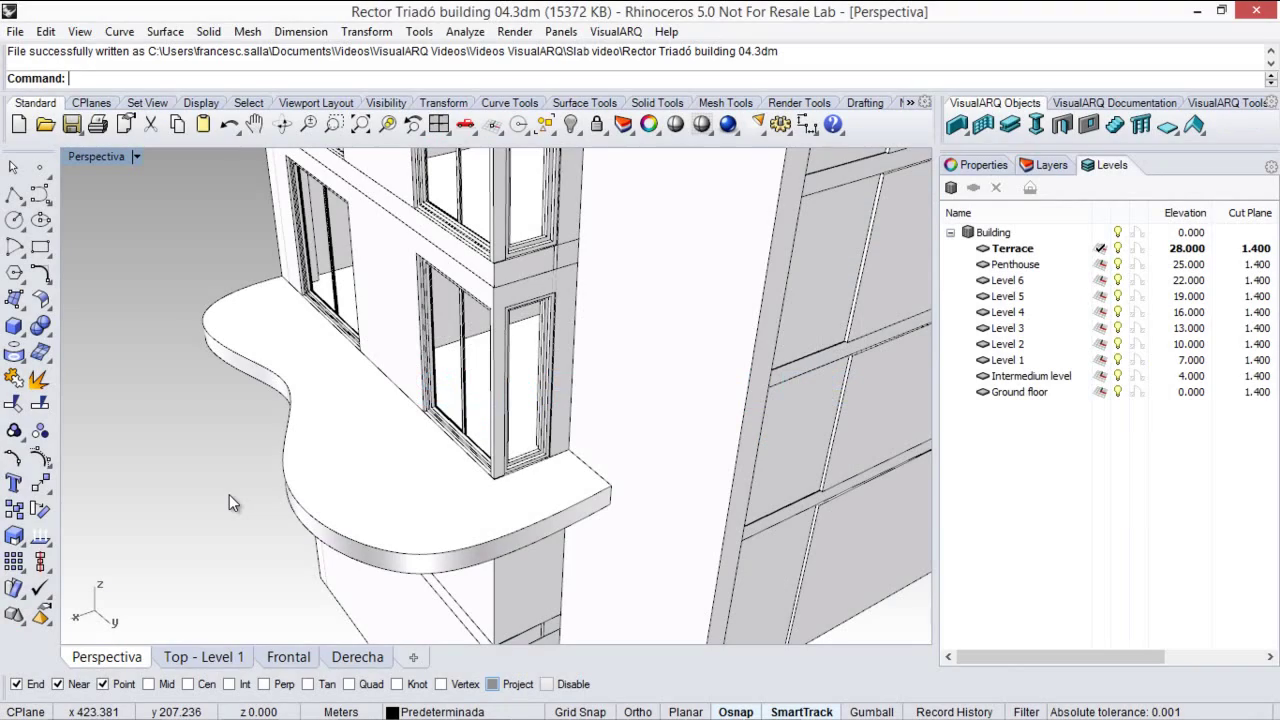
scroll(533, 365, down, 10)
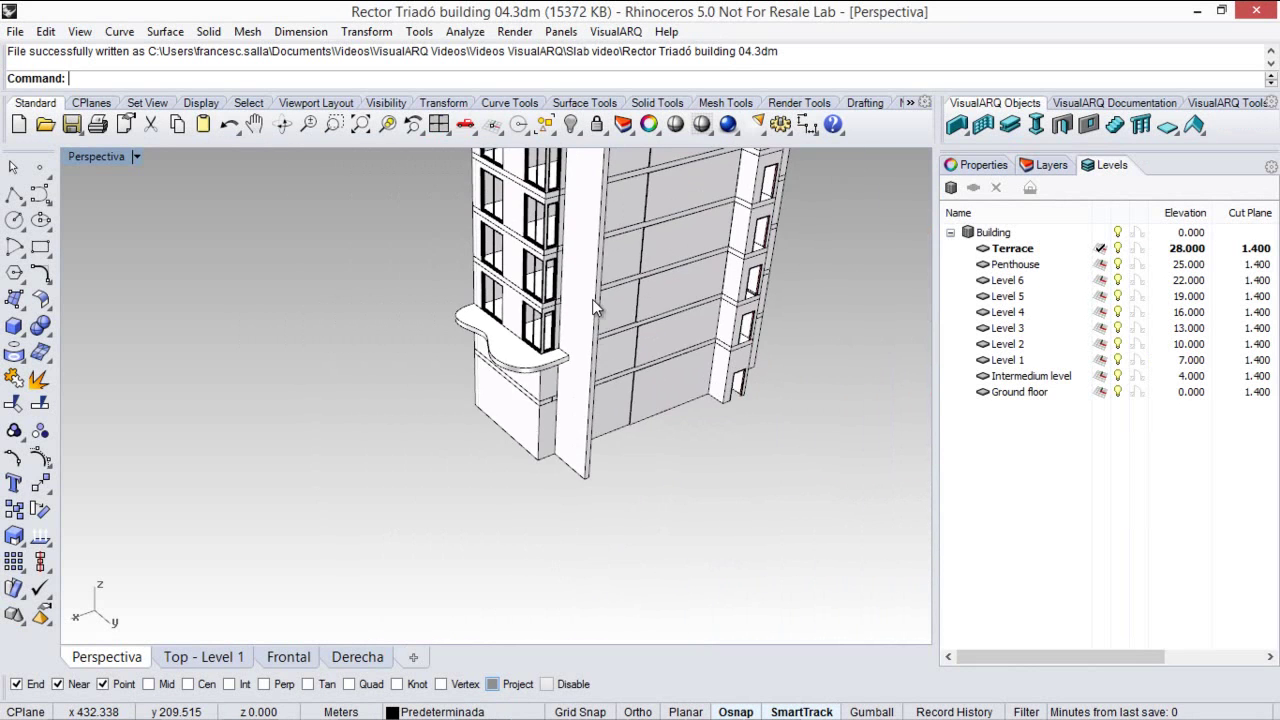
- In Slab Styles, duplicate Standard as Standard (2) and add a New slab style
shift+right_drag(528, 447, 532, 458)
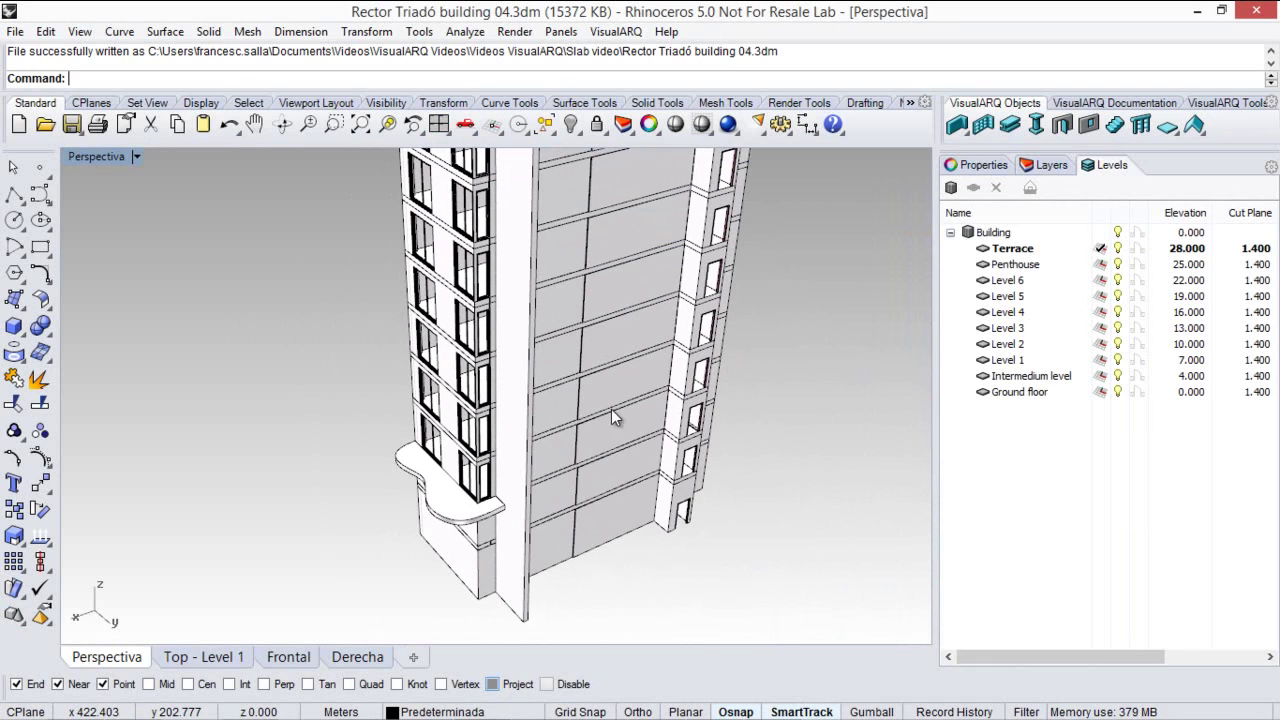
right_click(1168, 128)
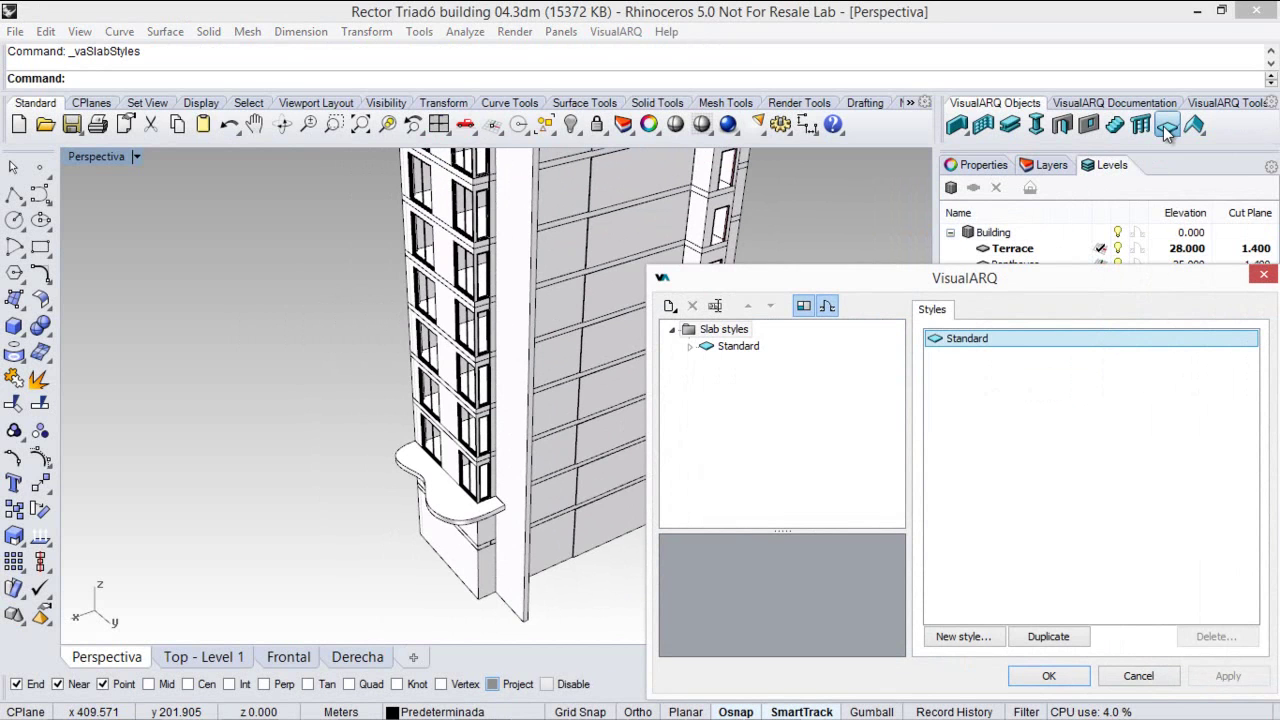
drag(1050, 289, 1047, 209)
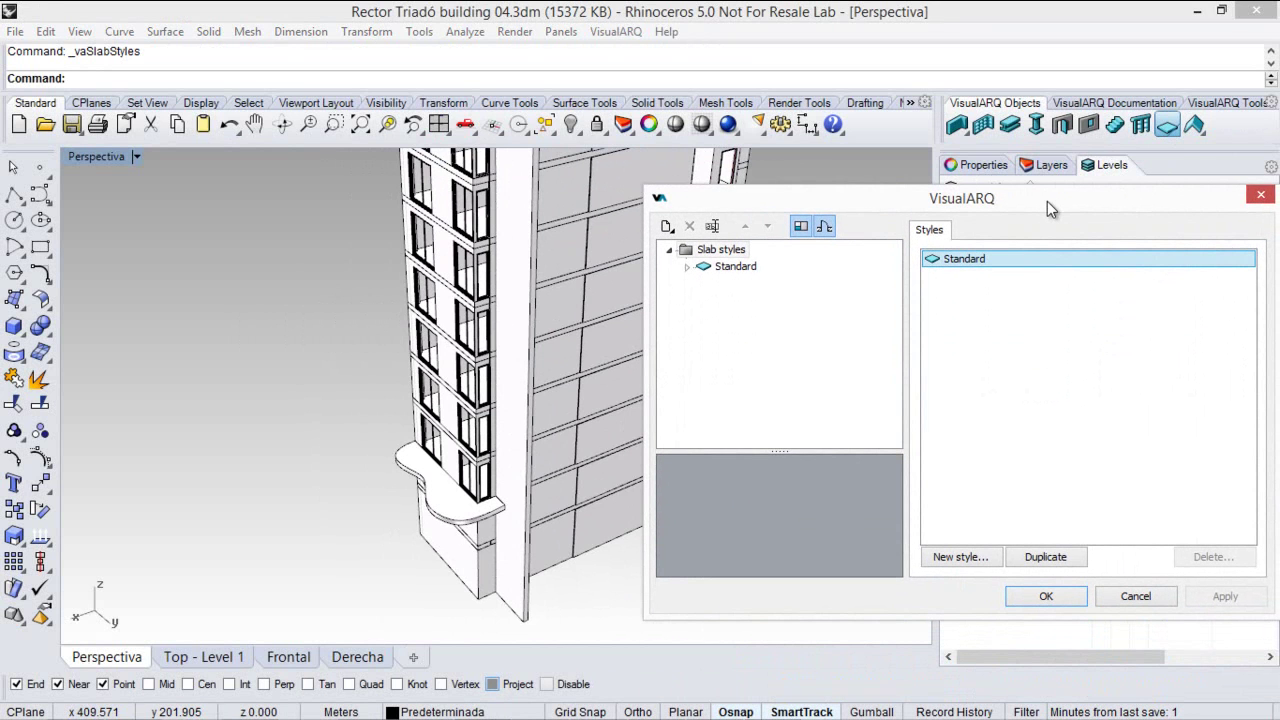
click(750, 266)
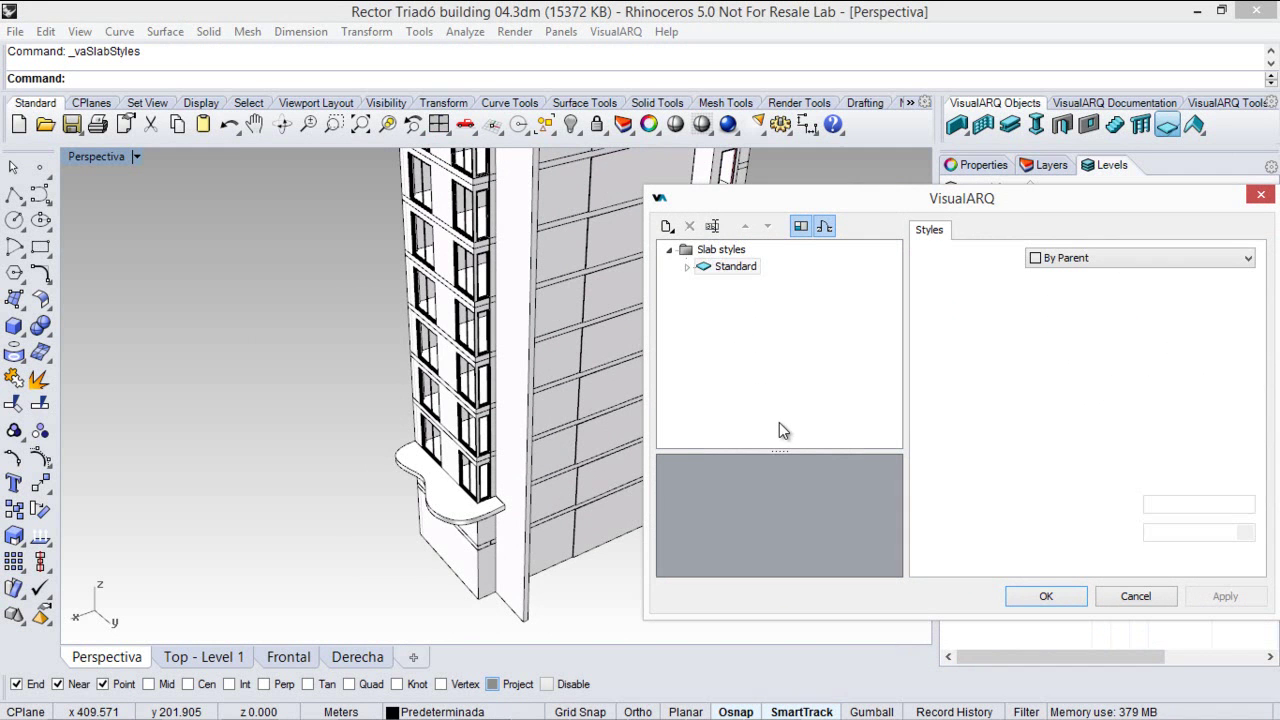
click(727, 249)
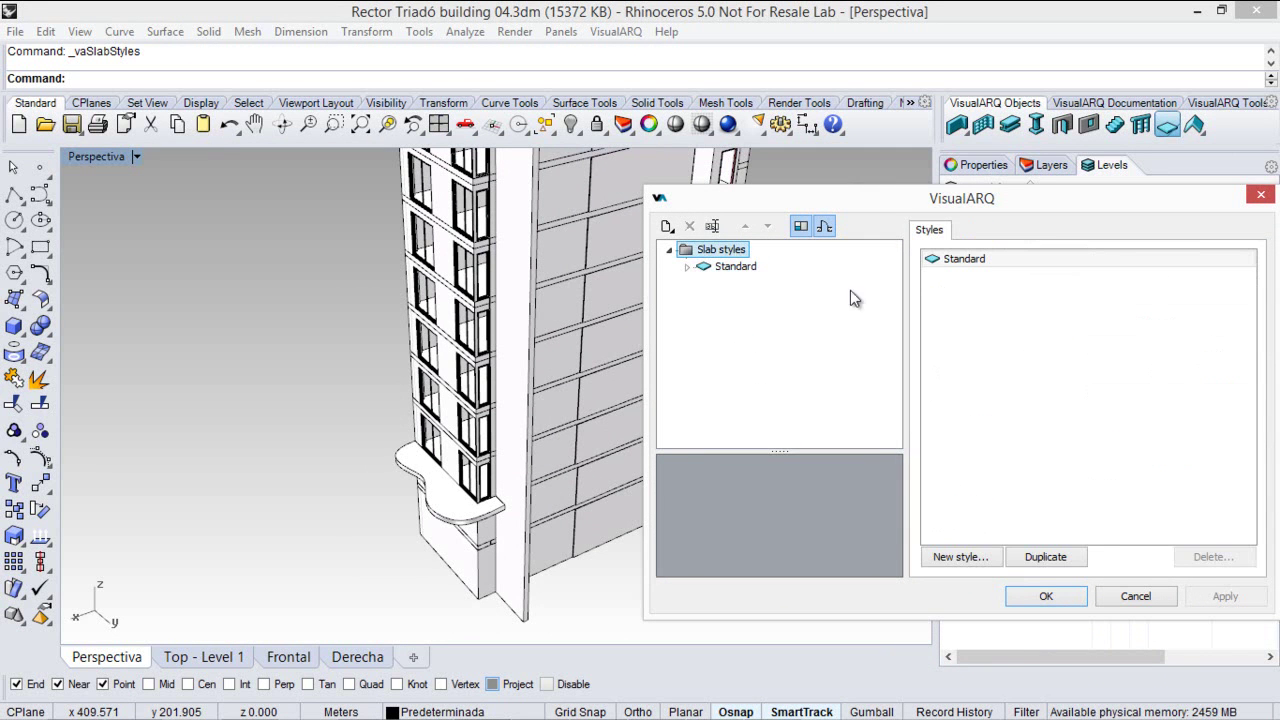
click(1042, 555)
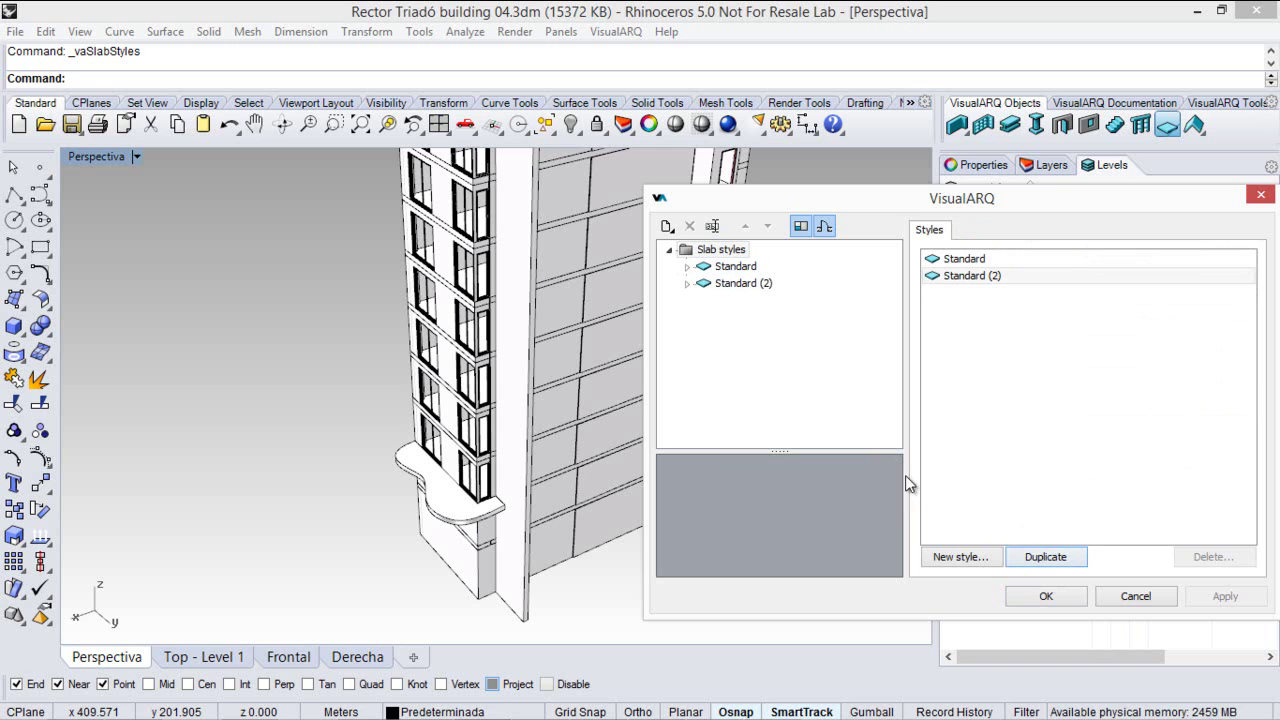
click(965, 555)
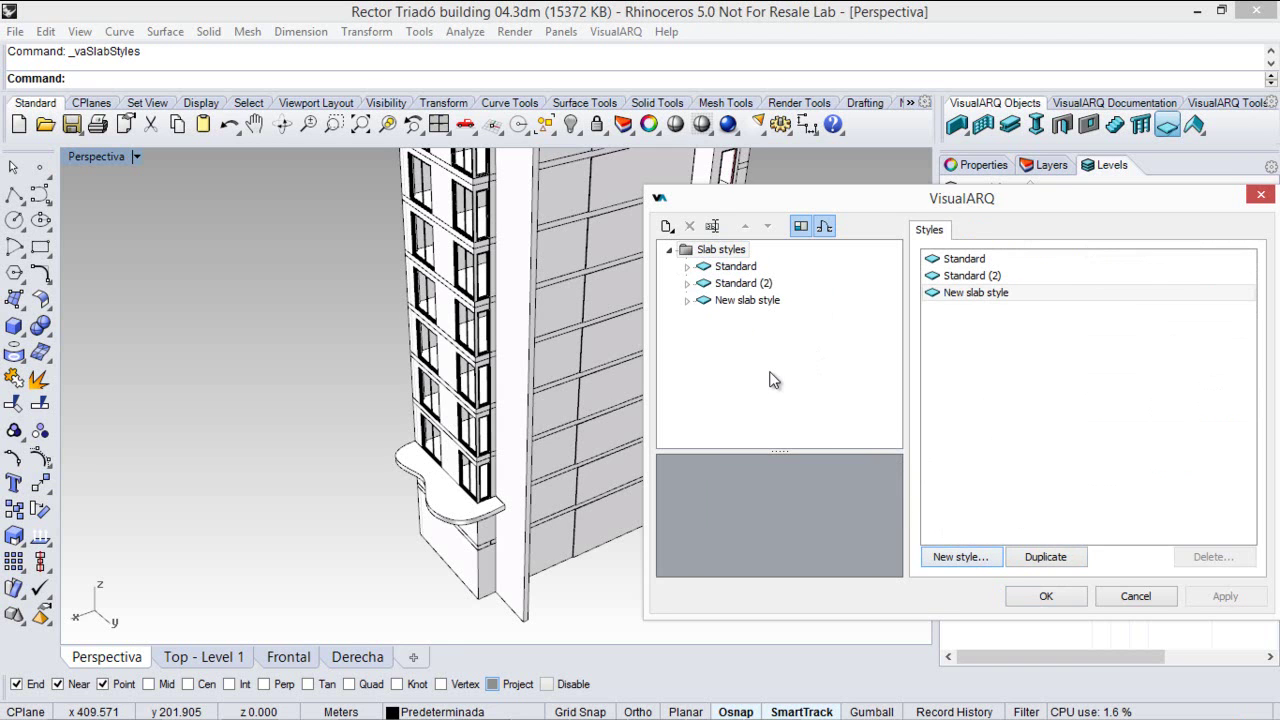
- Delete the Standard (2) slab style
click(746, 284)
click(690, 227)
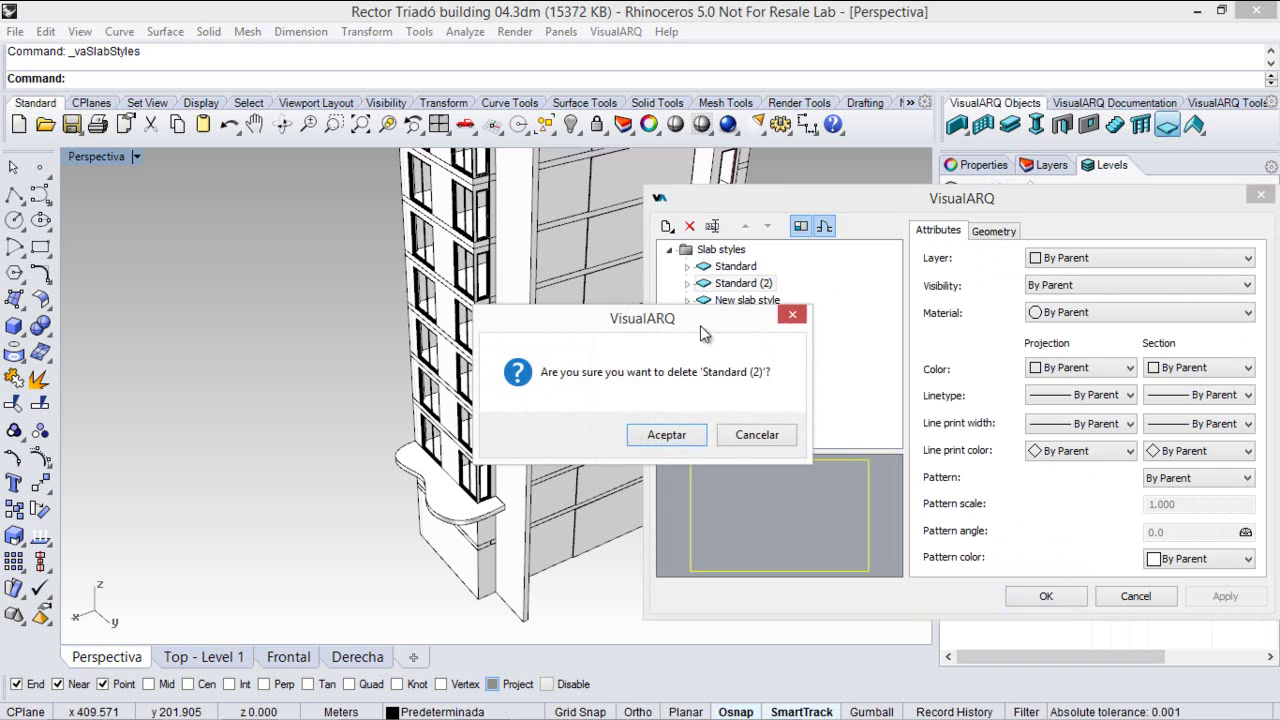
click(667, 435)
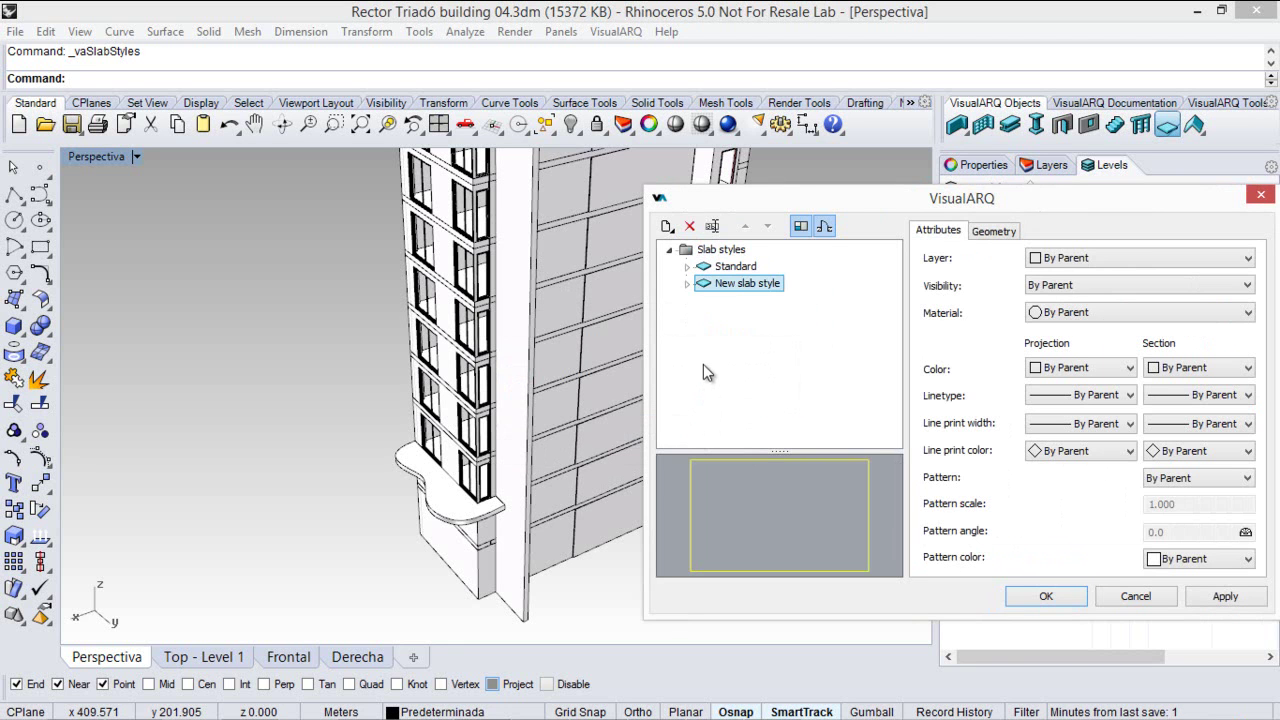
- Add a second layer, Slab layer 2, to New slab style
click(823, 228)
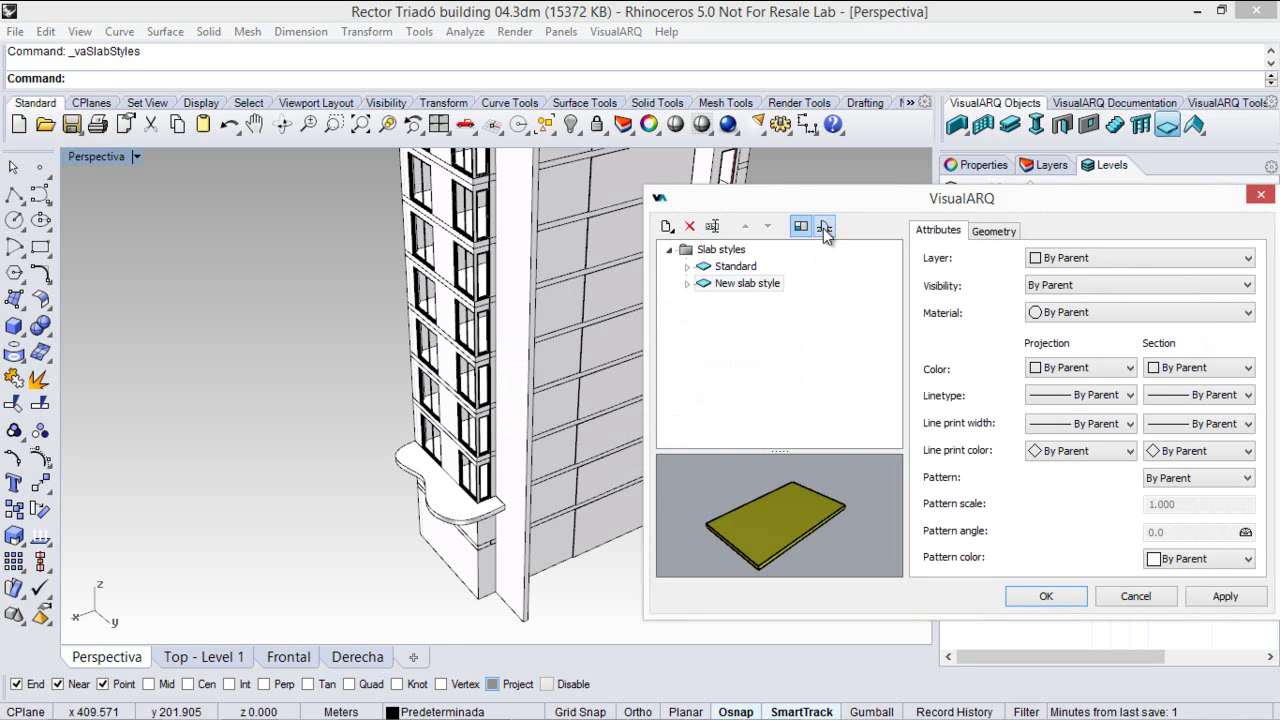
click(687, 284)
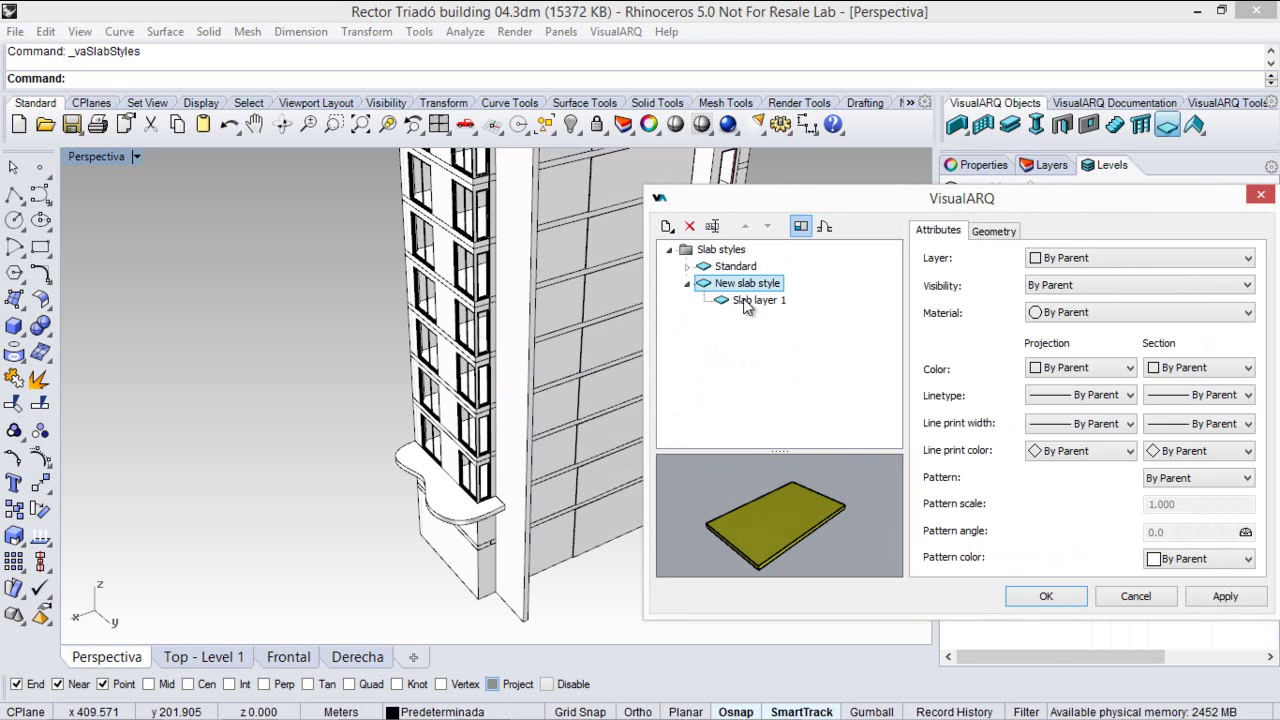
click(667, 227)
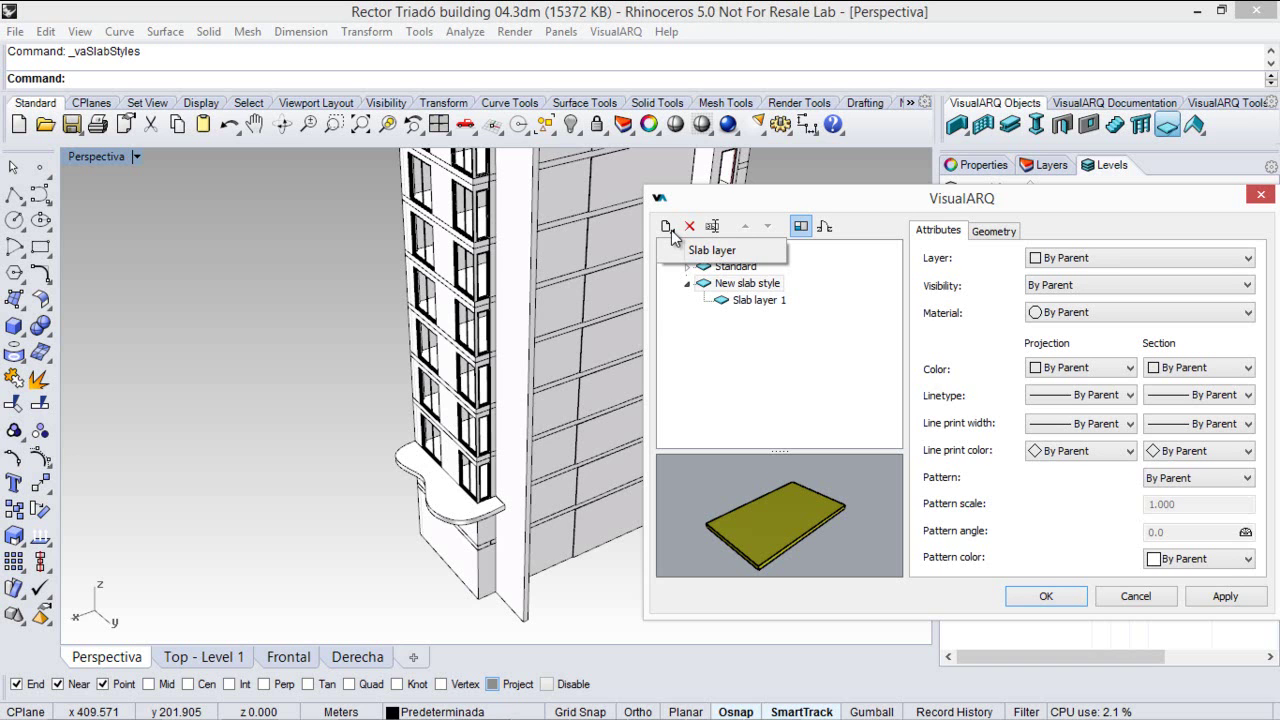
click(710, 250)
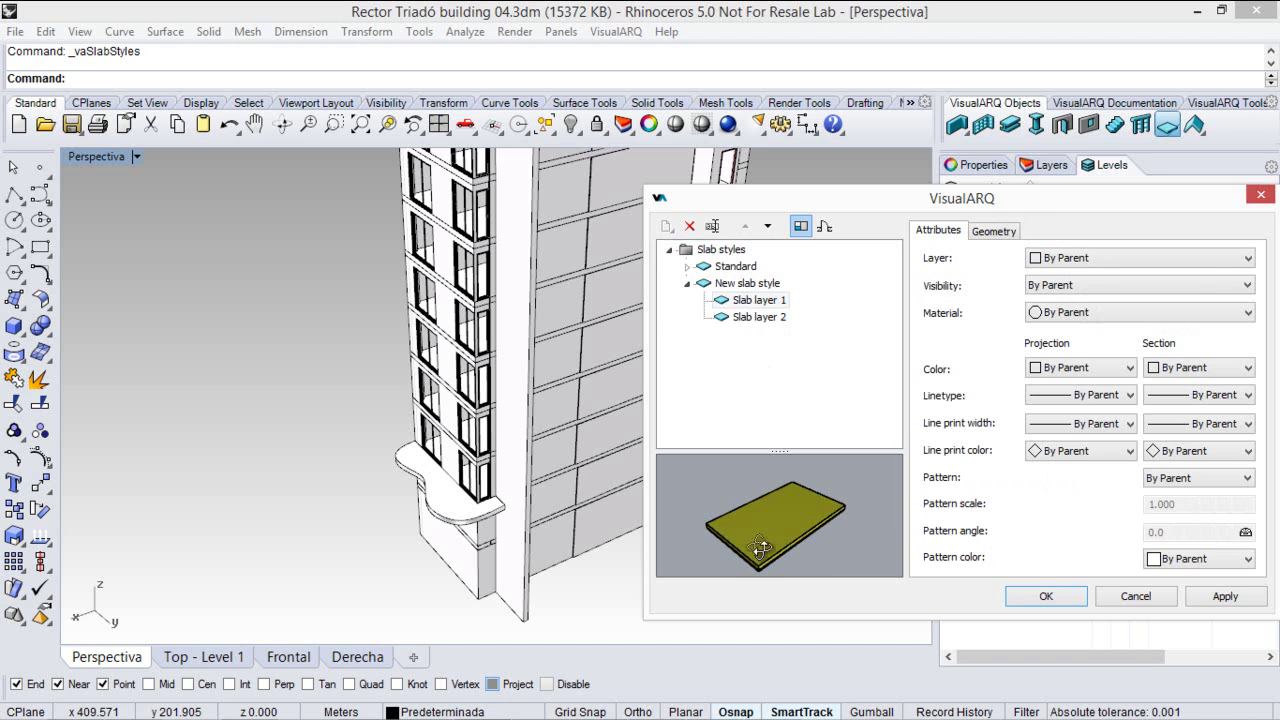
mouse_move(768, 490)
mouse_down()
mouse_move(770, 531)
mouse_move(785, 498)
mouse_up()
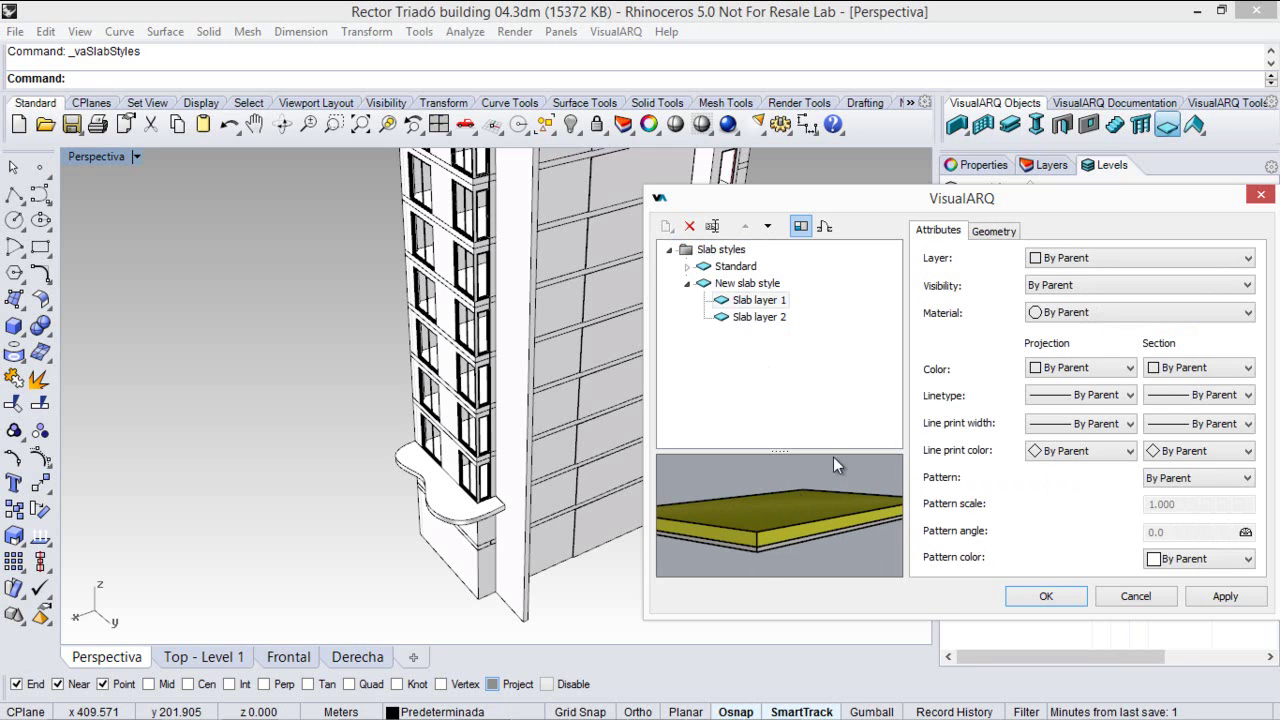
- Make Slab layer 1 0.28 thick and Slab layer 2 0.020 thick, moving layer 2 on top
click(1005, 231)
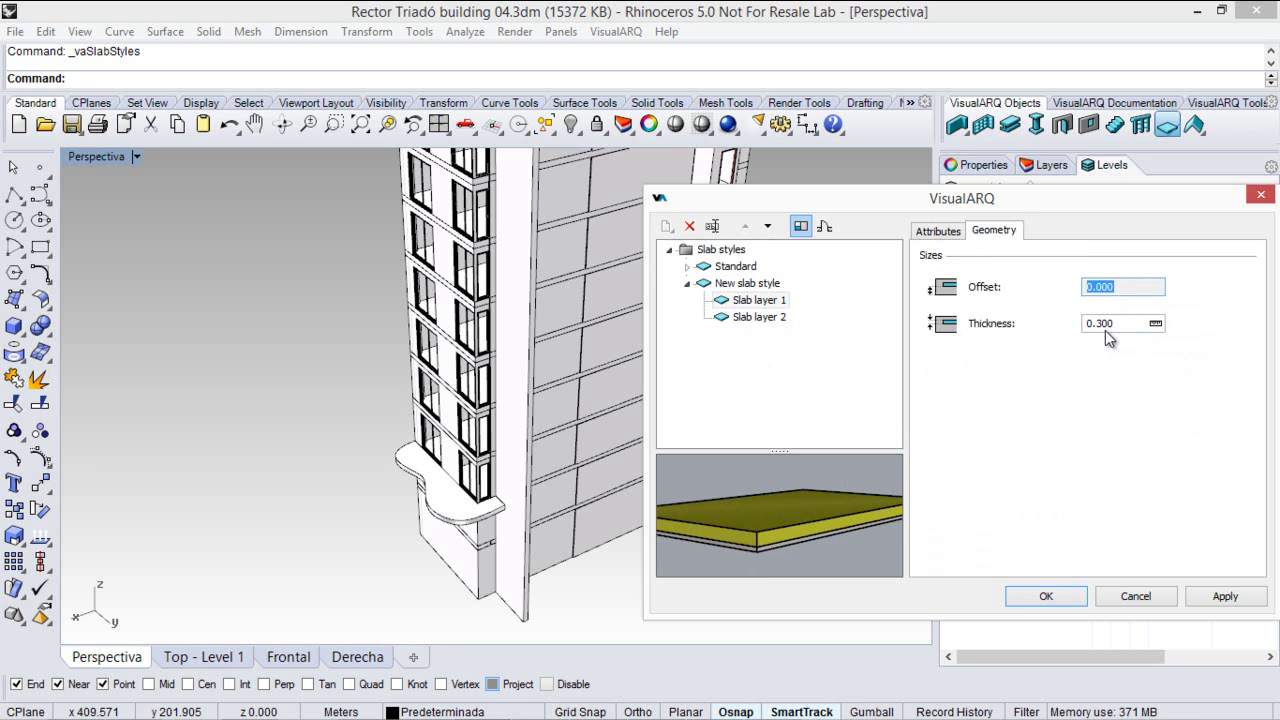
drag(1098, 330, 1110, 331)
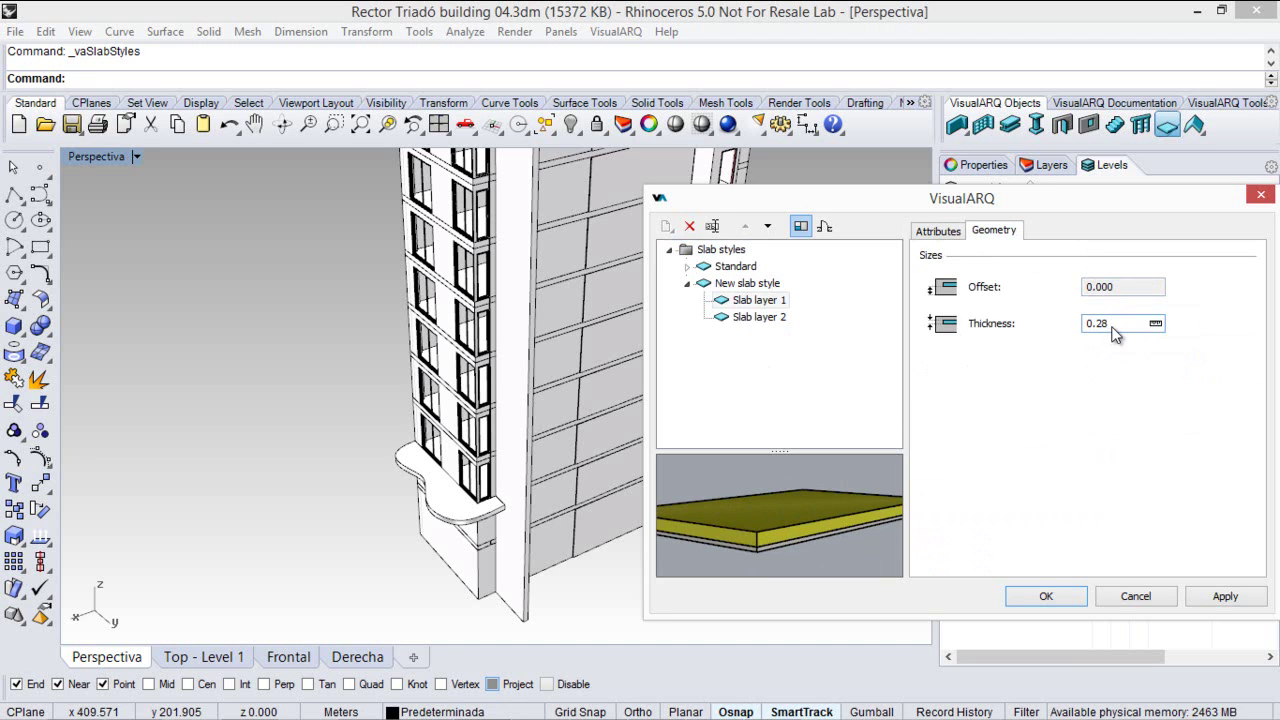
click(774, 318)
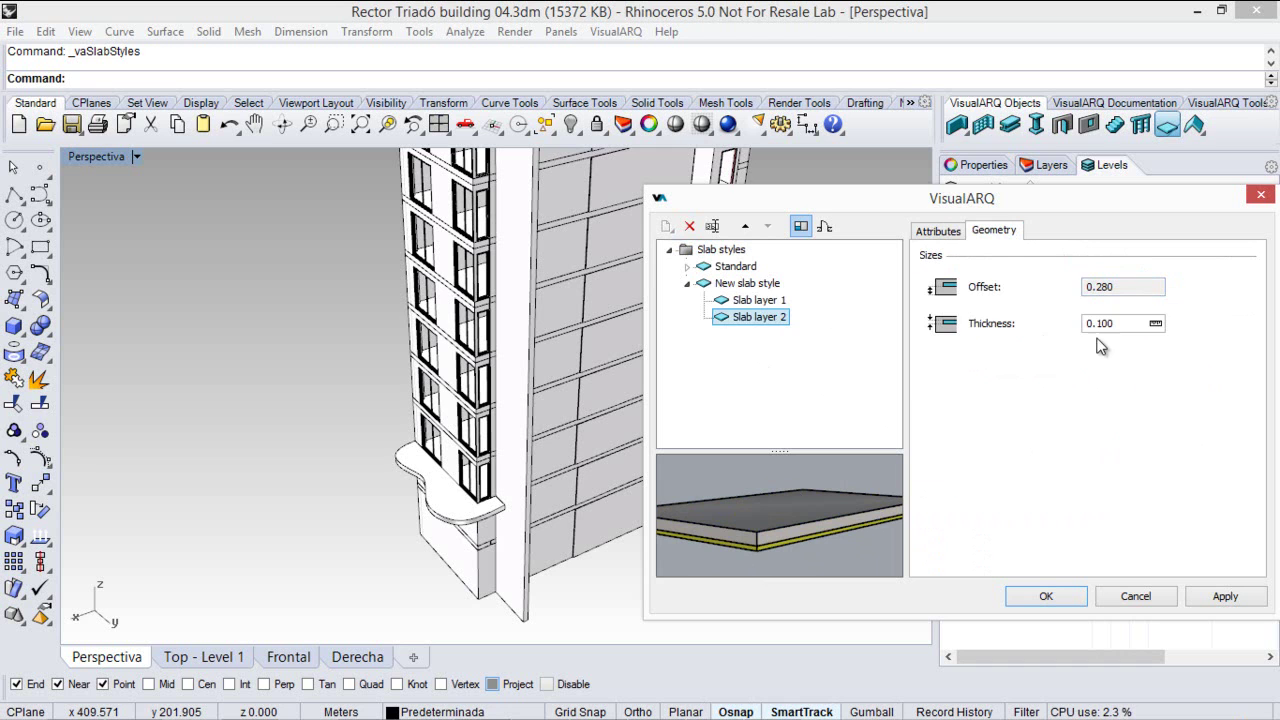
drag(1099, 326, 1115, 327)
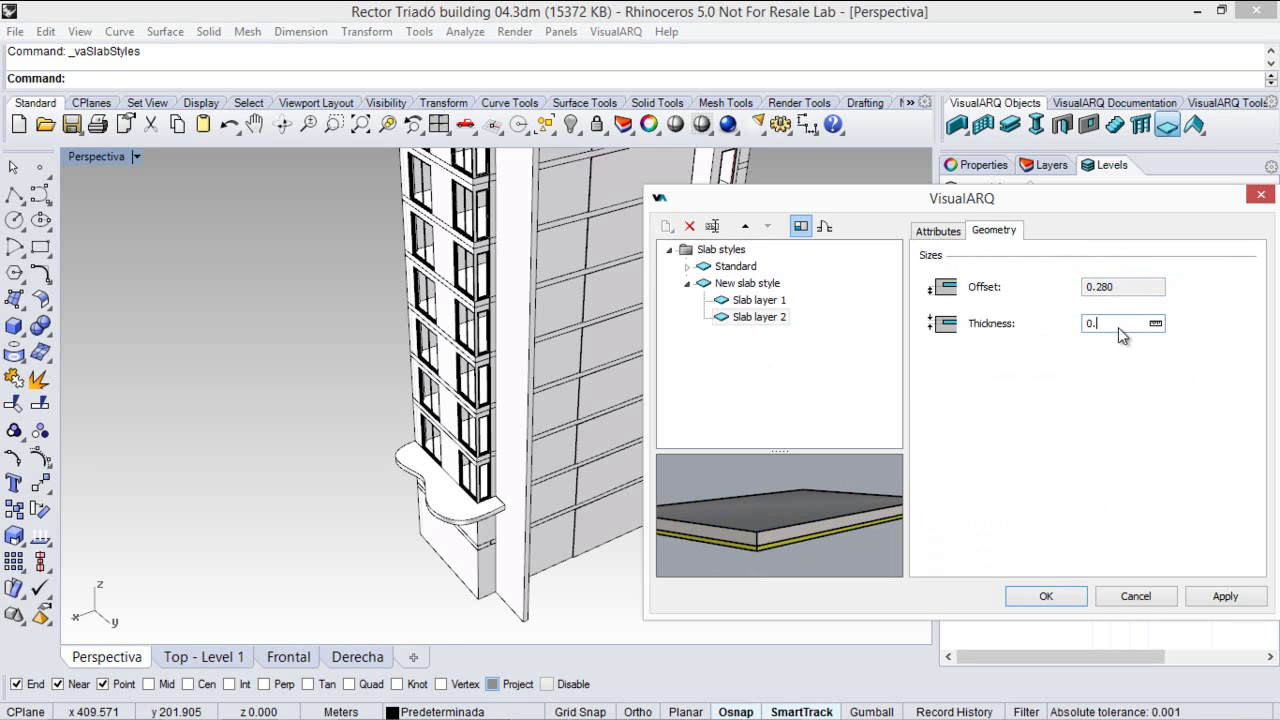
text(02)
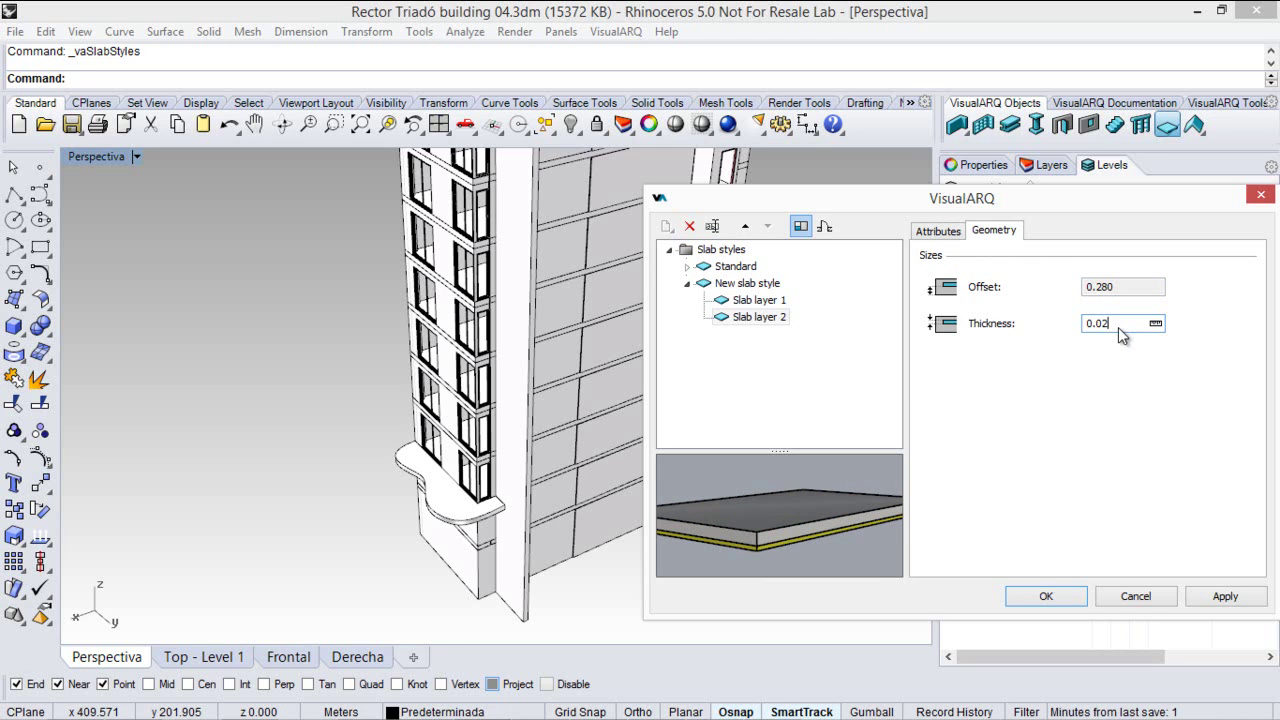
click(763, 300)
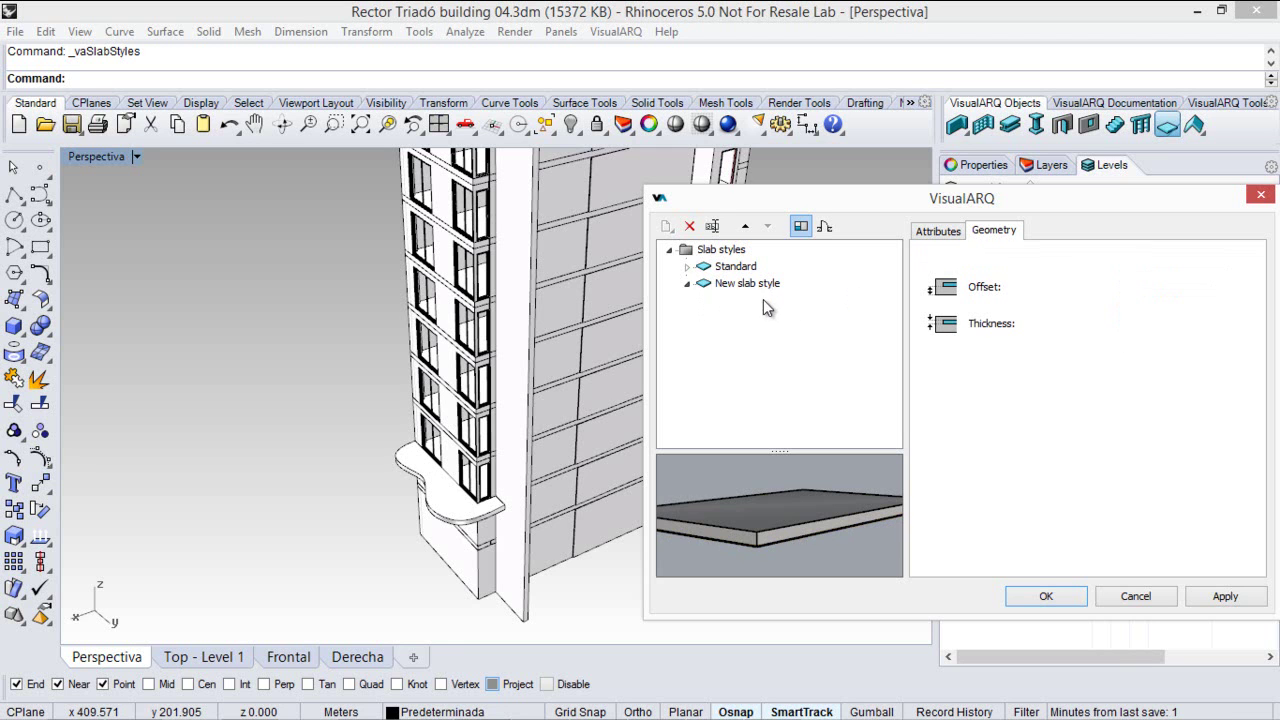
click(759, 316)
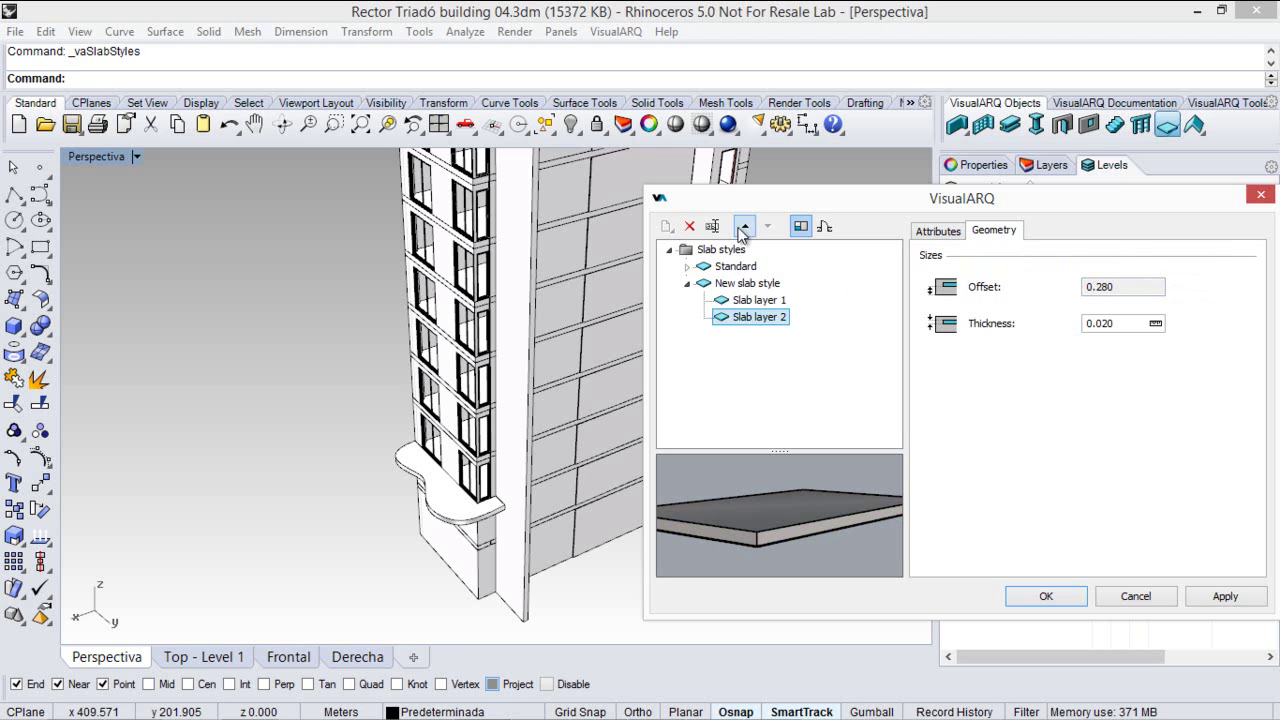
click(748, 229)
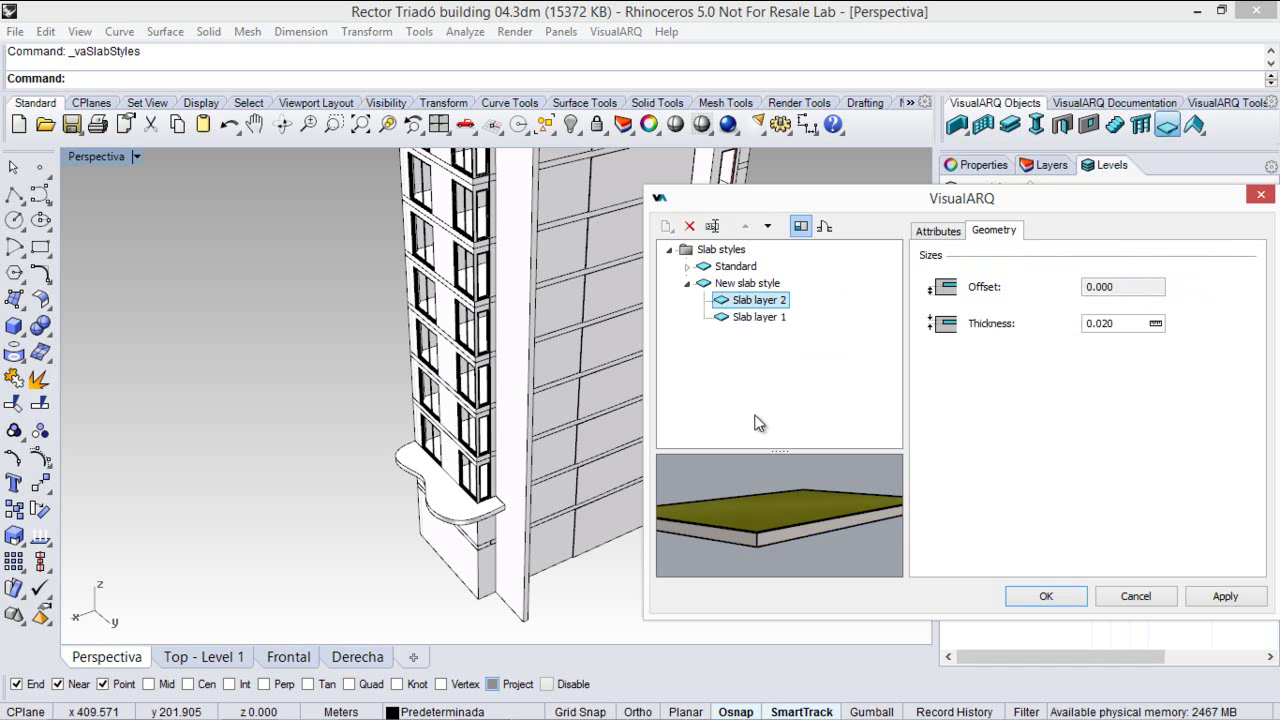
drag(767, 469, 771, 484)
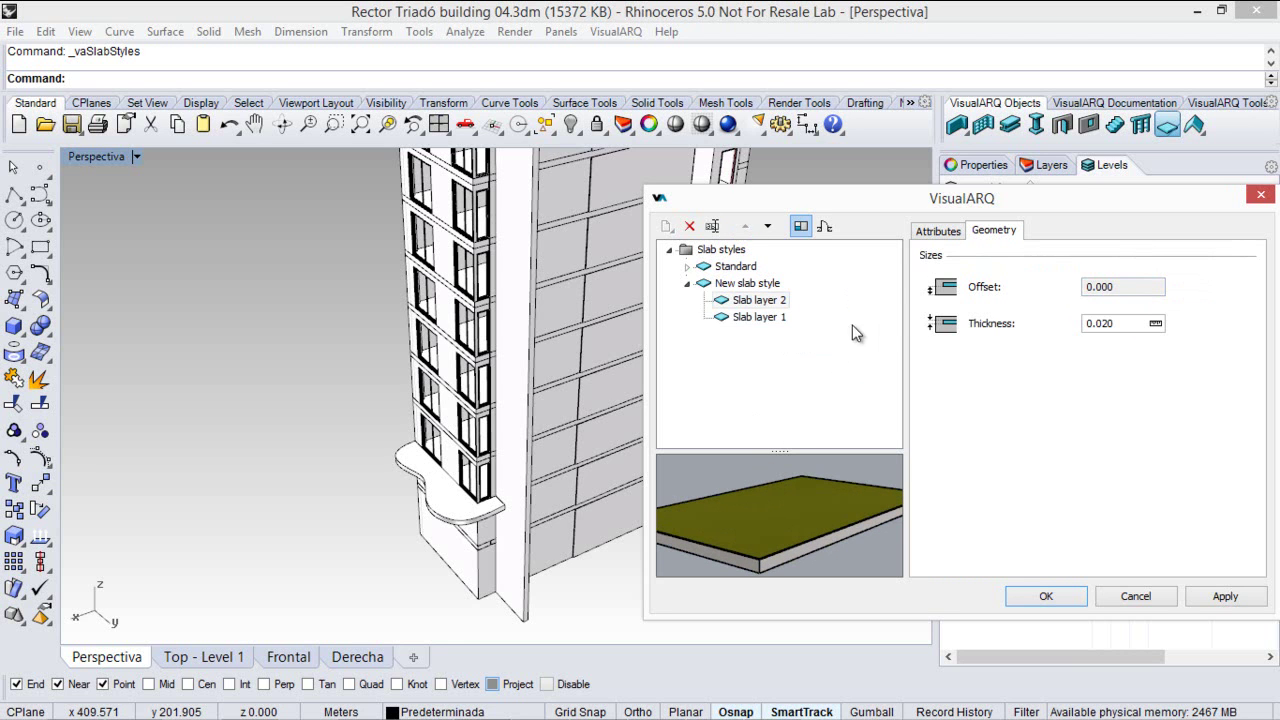
- Give Slab layer 2 a Dark Gray projection colour
click(937, 231)
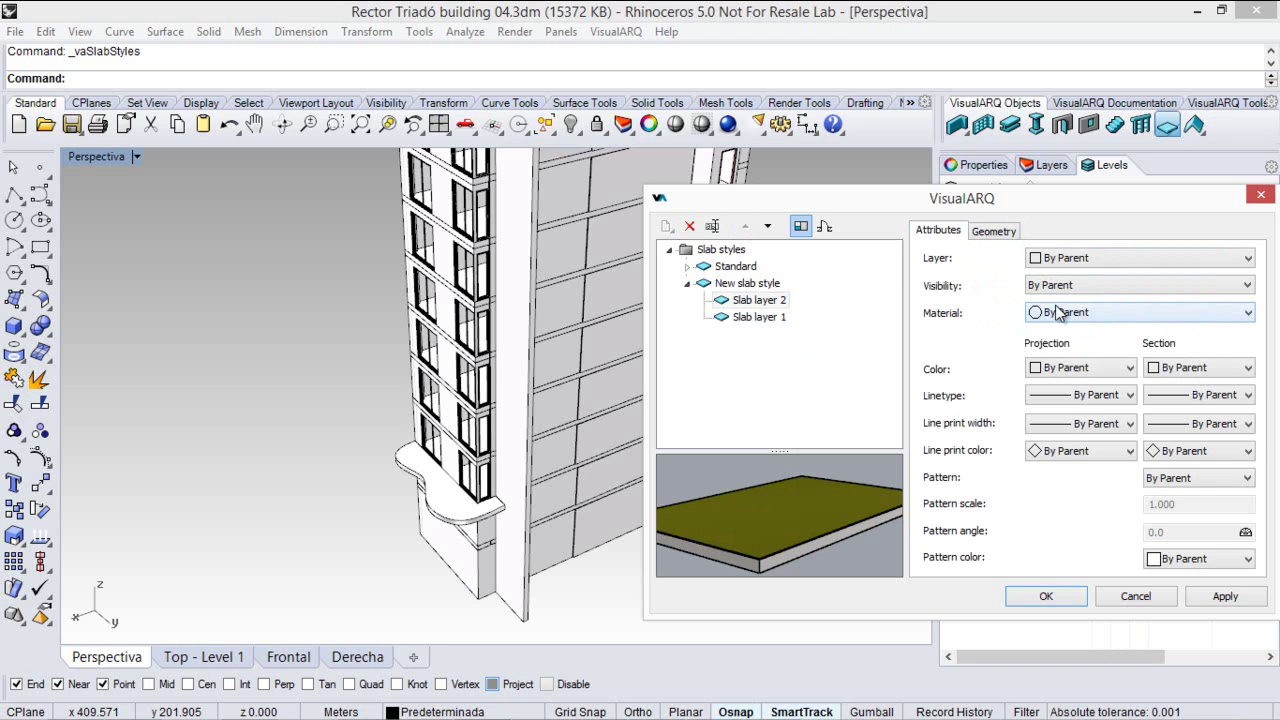
click(1068, 368)
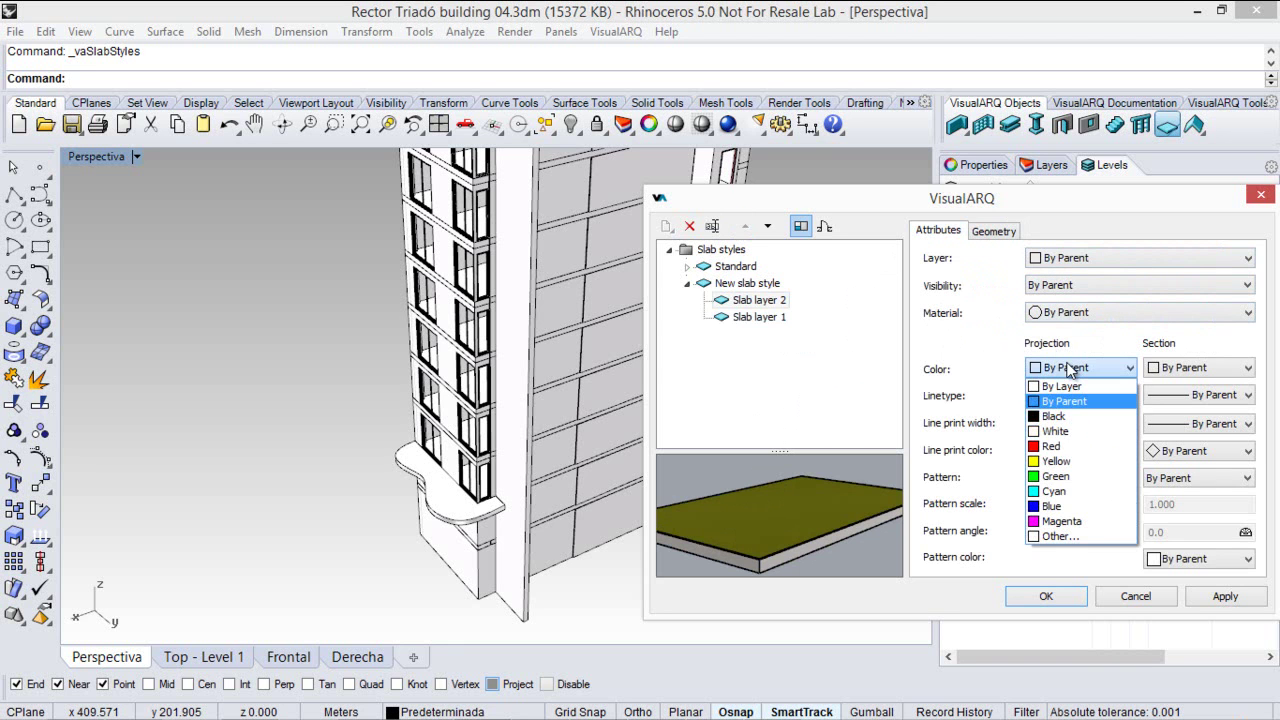
click(1060, 536)
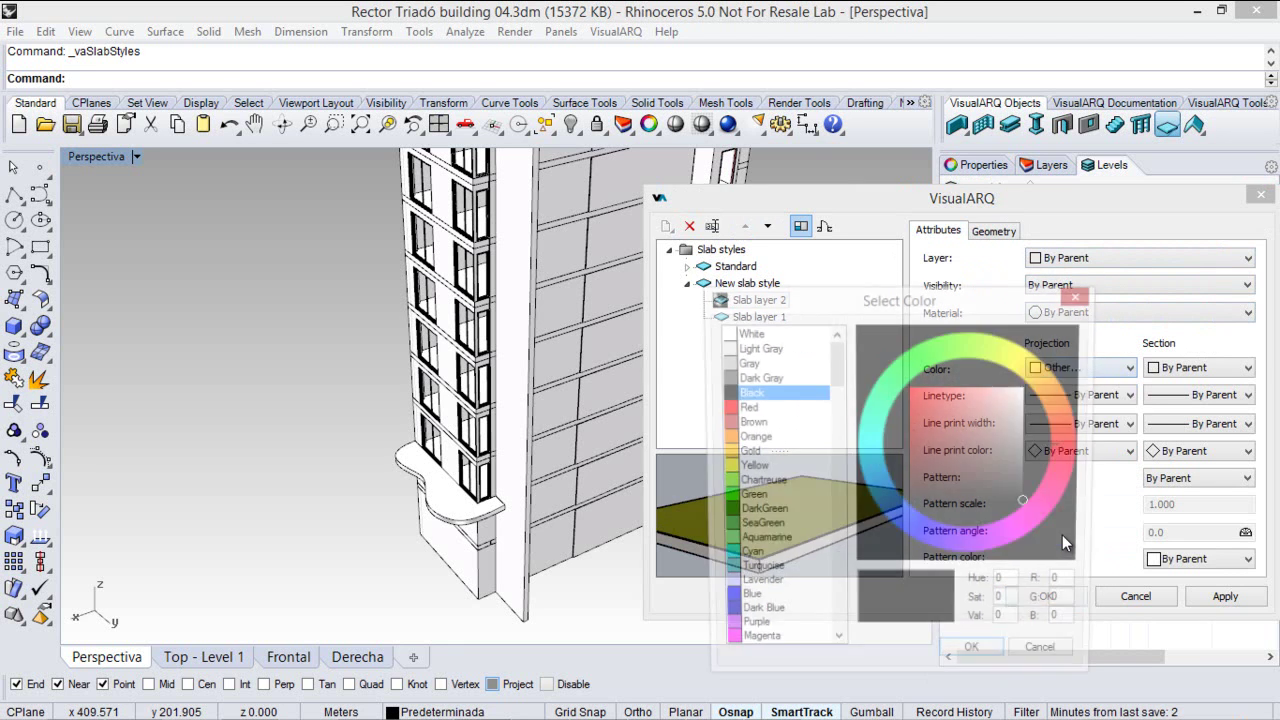
click(747, 378)
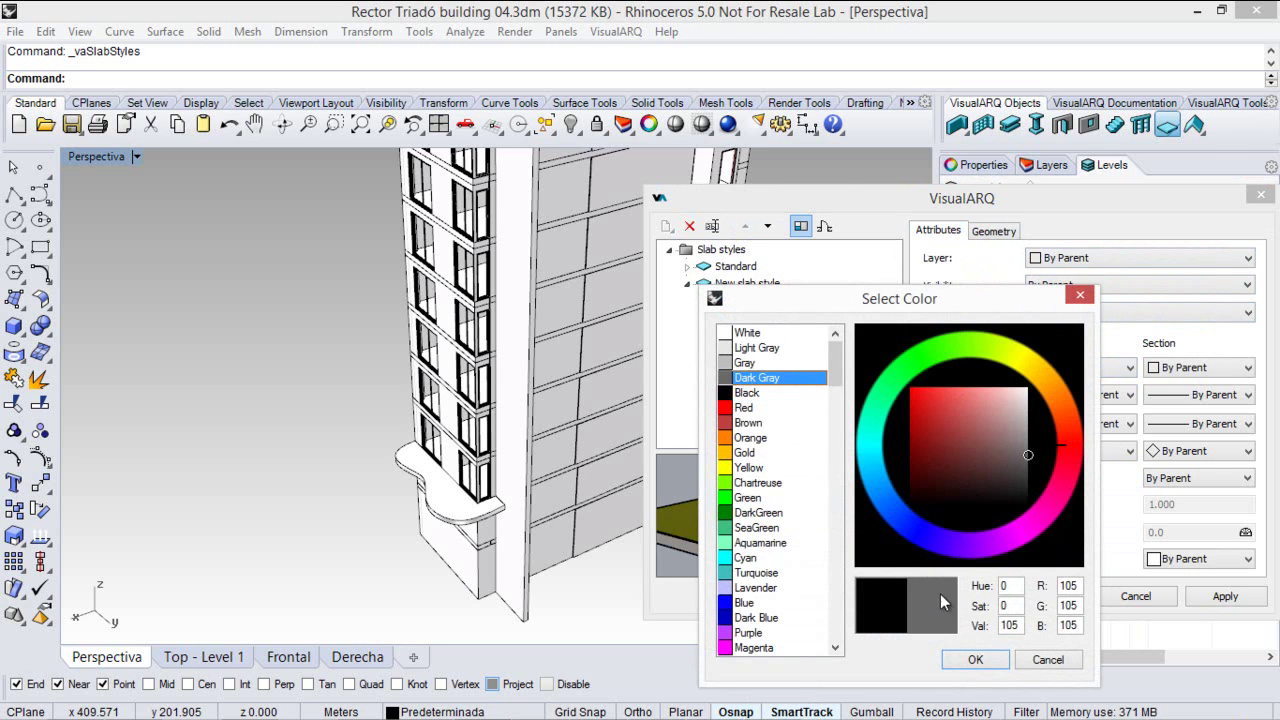
click(972, 658)
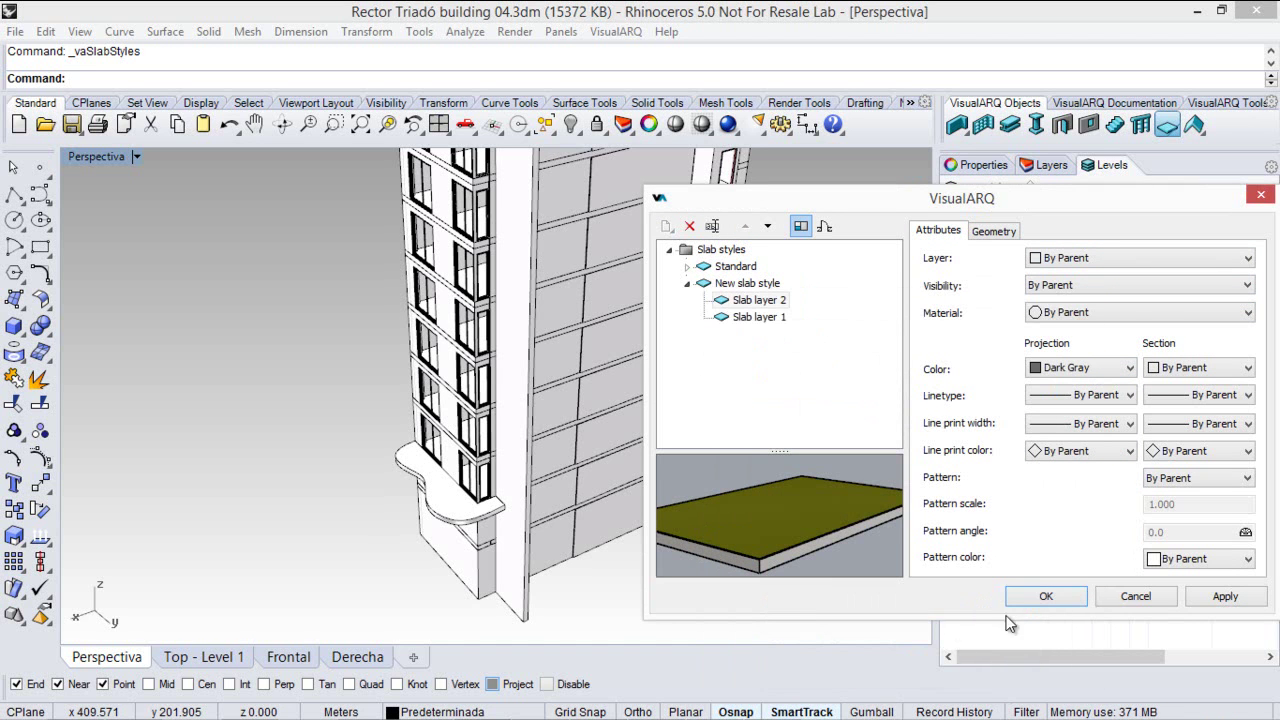
- Assign New slab style to the curved balcony slab in its VisualARQ slab properties
click(1043, 597)
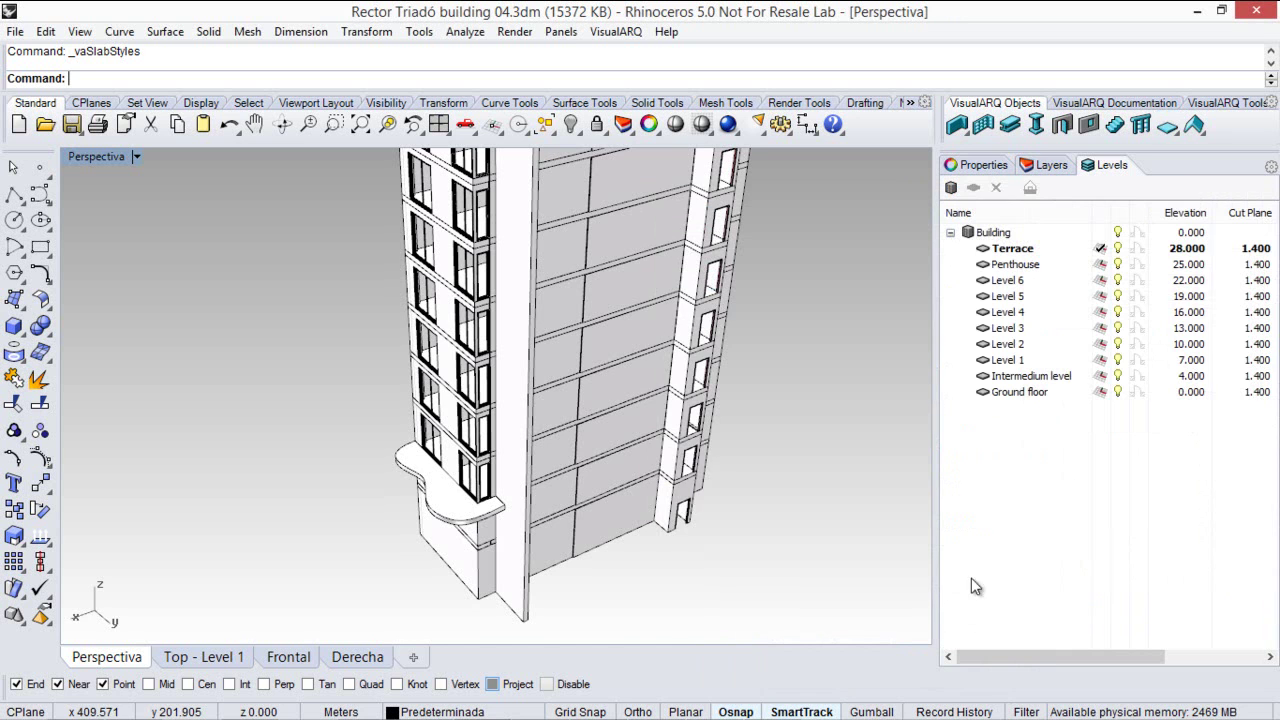
scroll(433, 500, up, 5)
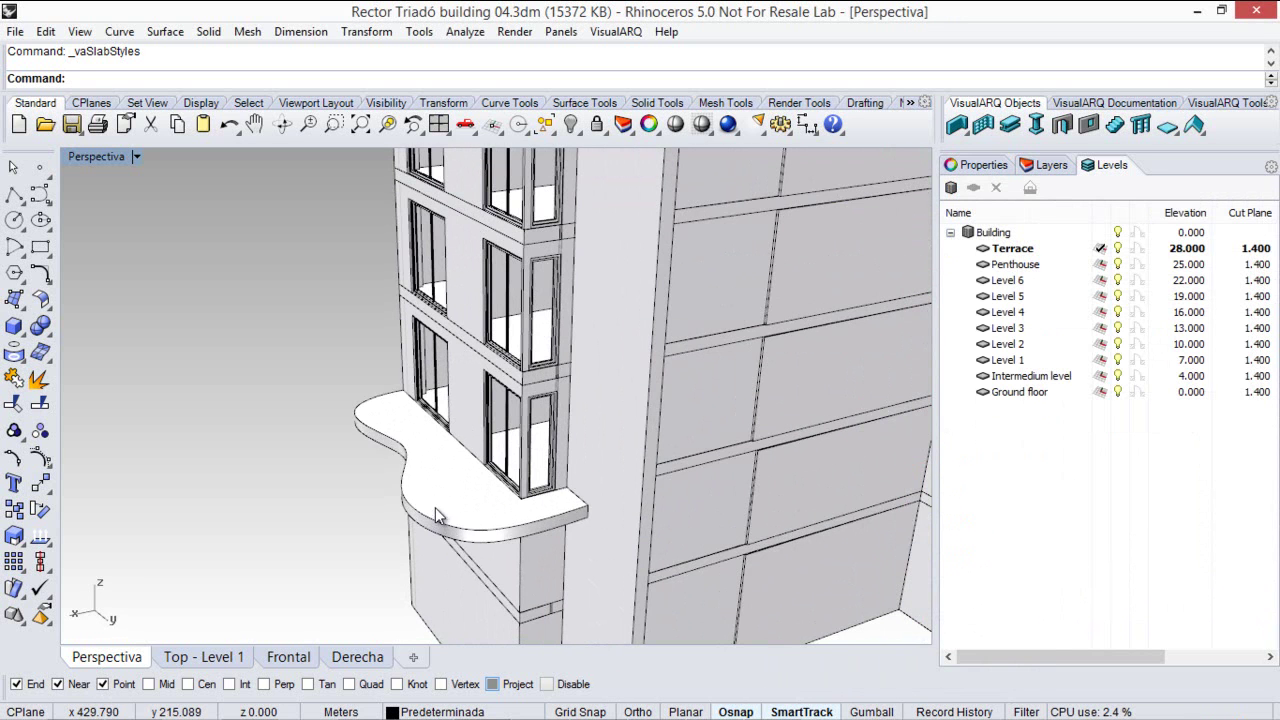
click(433, 500)
click(982, 165)
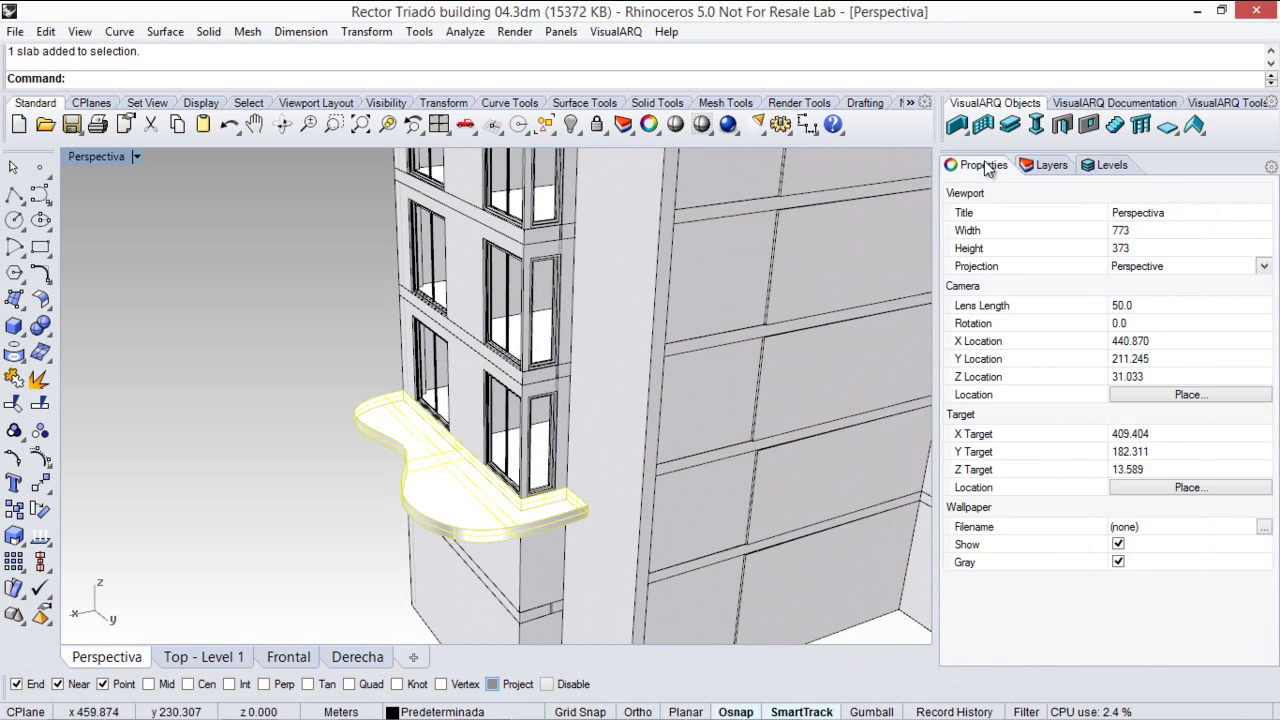
click(1096, 191)
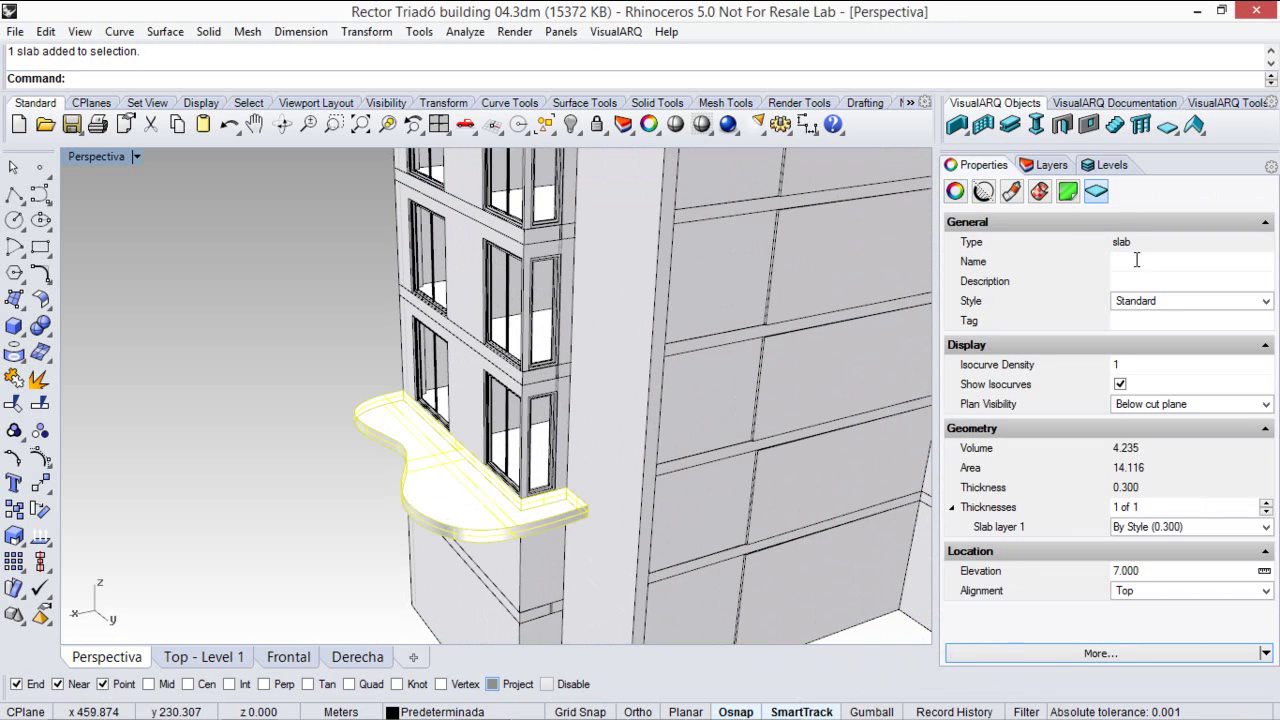
click(1175, 305)
click(1178, 316)
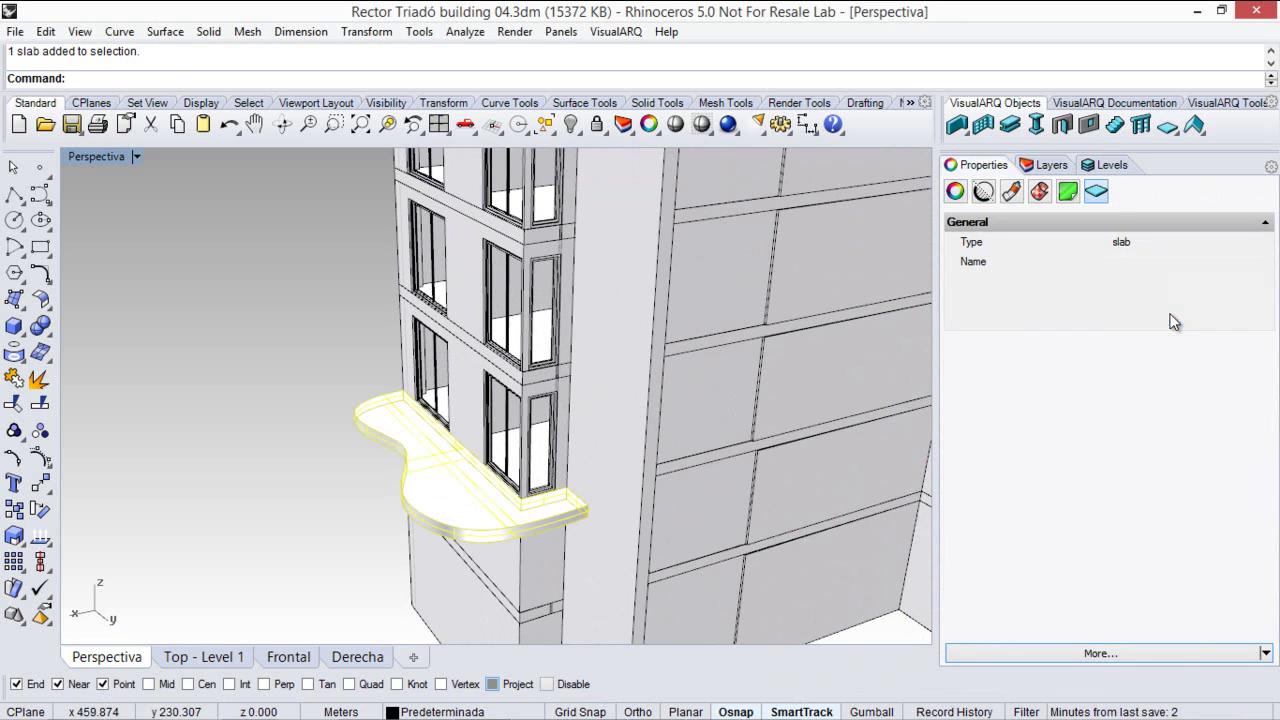
click(343, 313)
scroll(450, 498, up, 6)
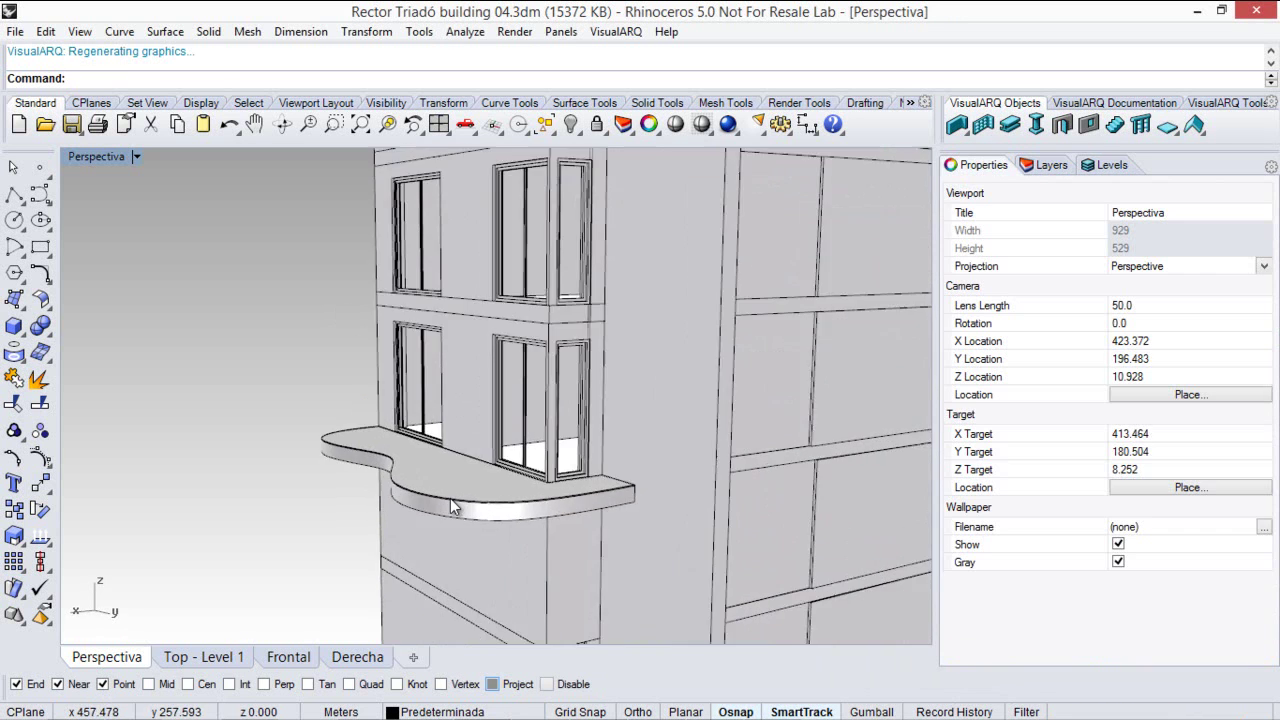
right_drag(450, 498, 546, 334)
scroll(680, 268, down, 5)
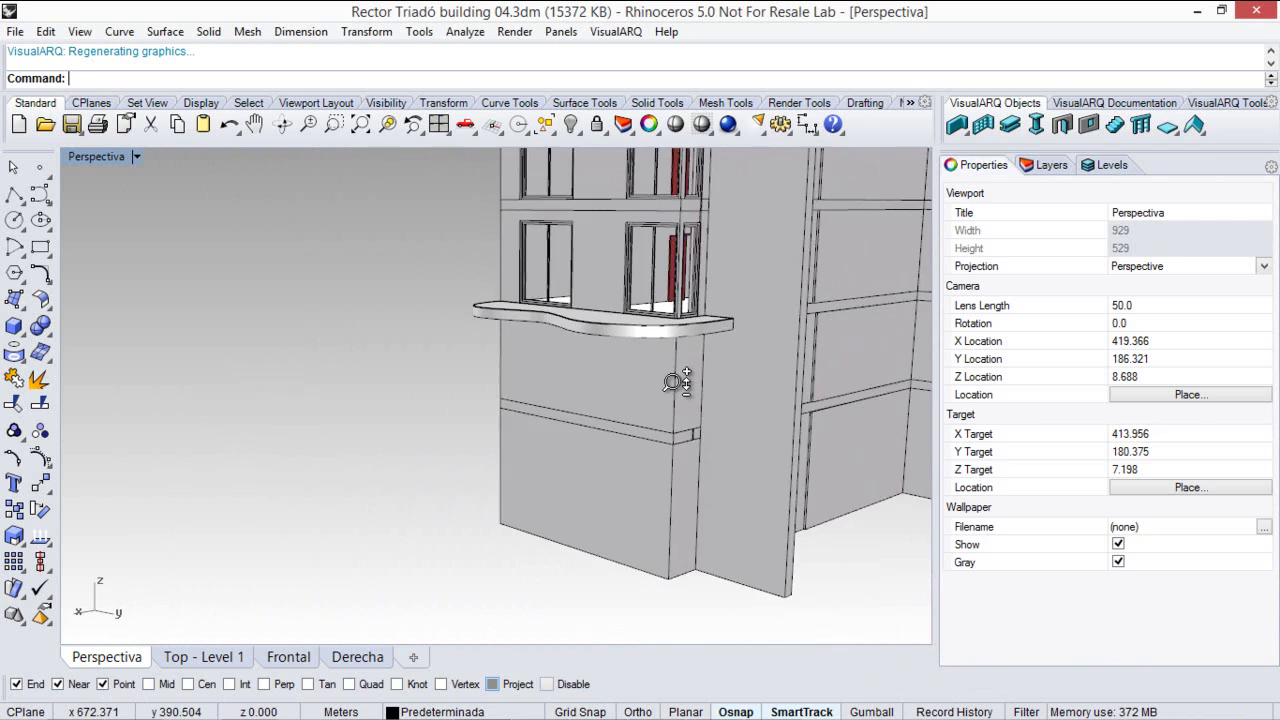
- Override the balcony slab's Slab layer 2 thickness to 0.1
right_drag(713, 268, 608, 417)
scroll(564, 431, down, 3)
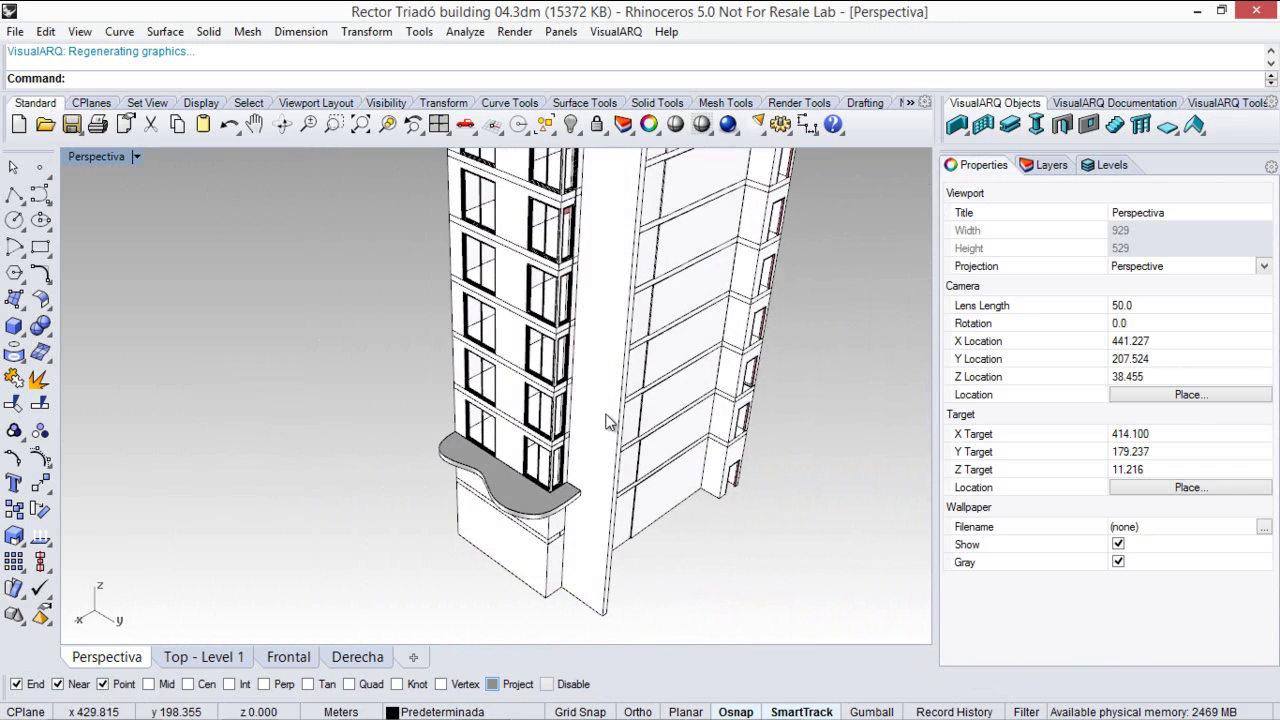
scroll(730, 460, up, 5)
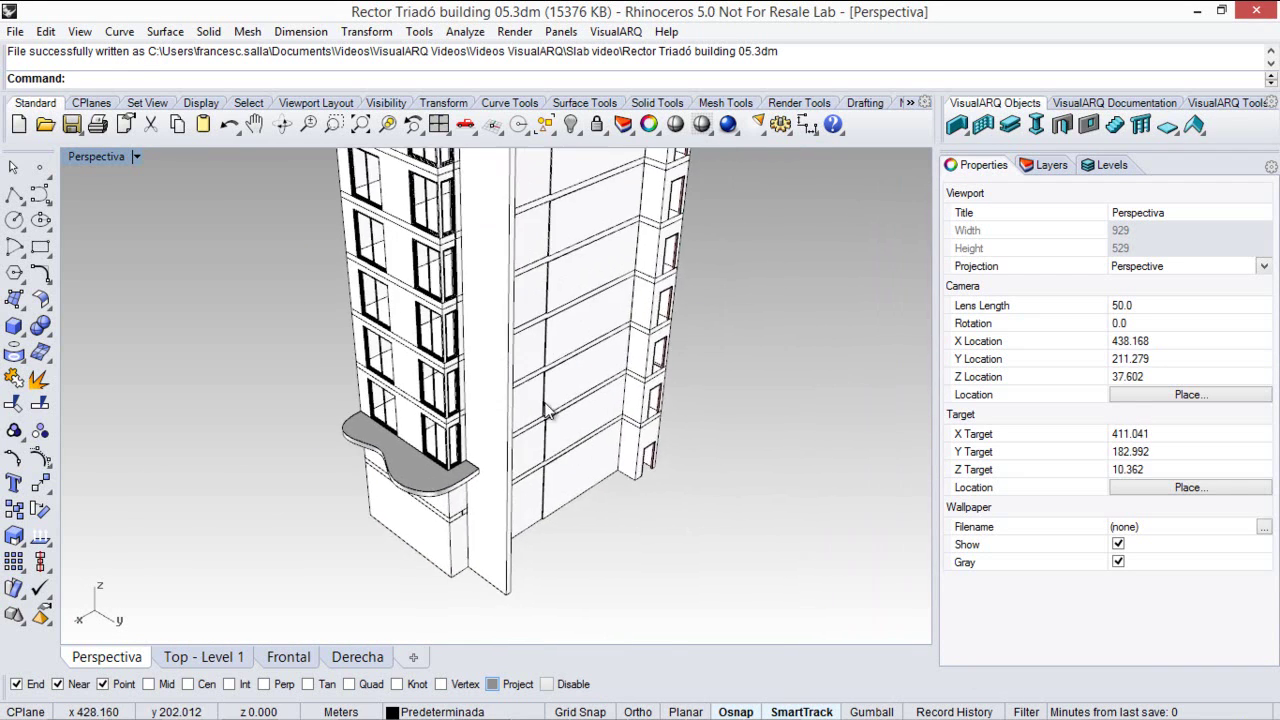
right_drag(452, 472, 385, 559)
scroll(385, 556, up, 4)
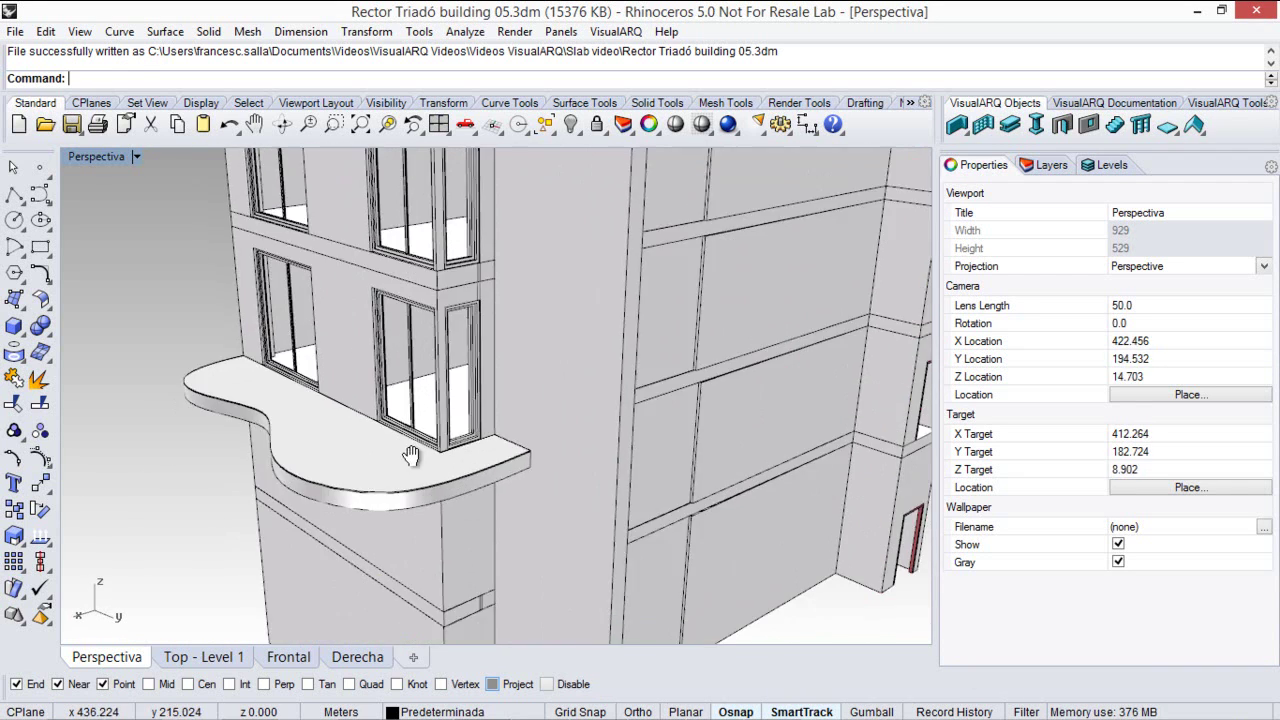
scroll(401, 449, up, 2)
click(401, 456)
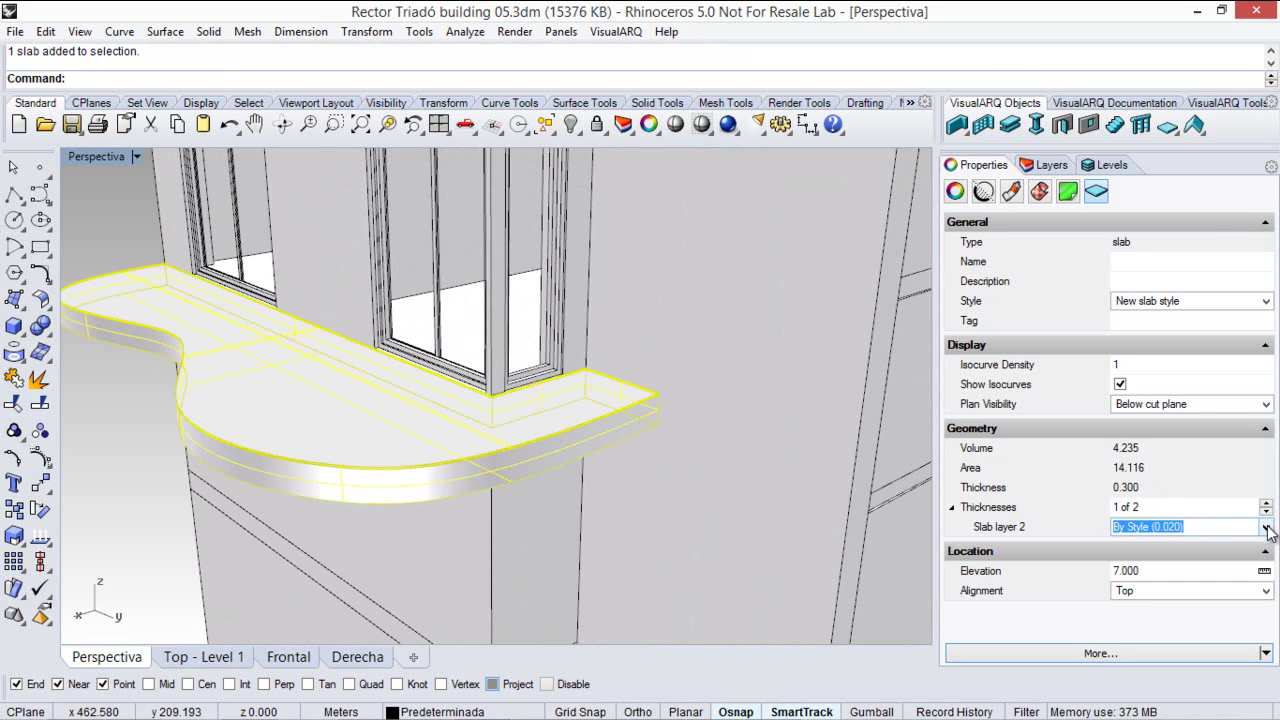
click(1266, 527)
click(1218, 535)
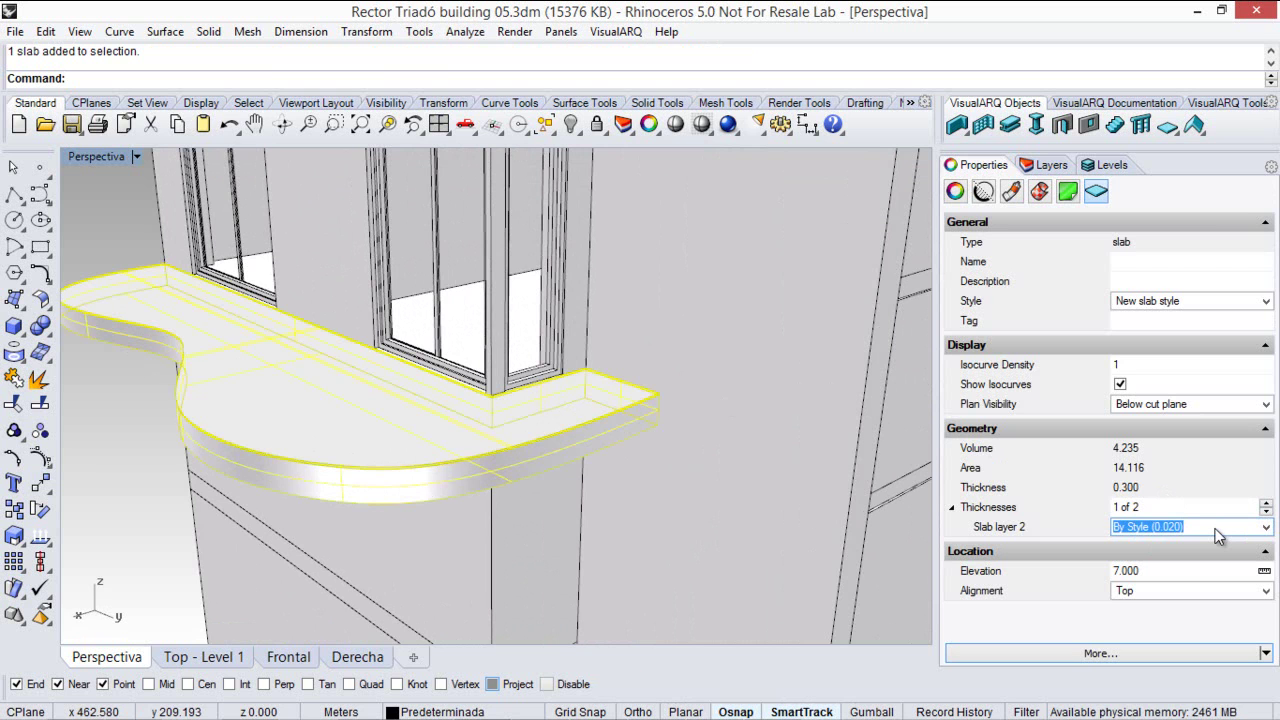
text(0.1)
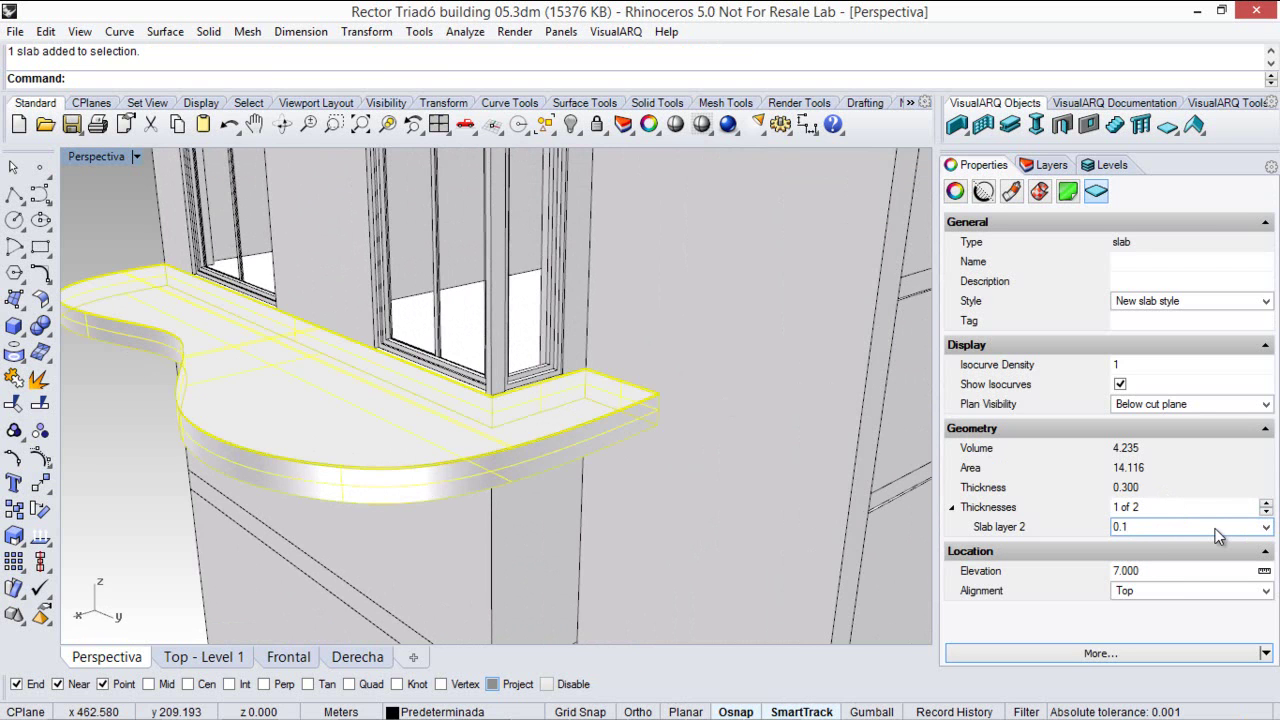
click(1187, 508)
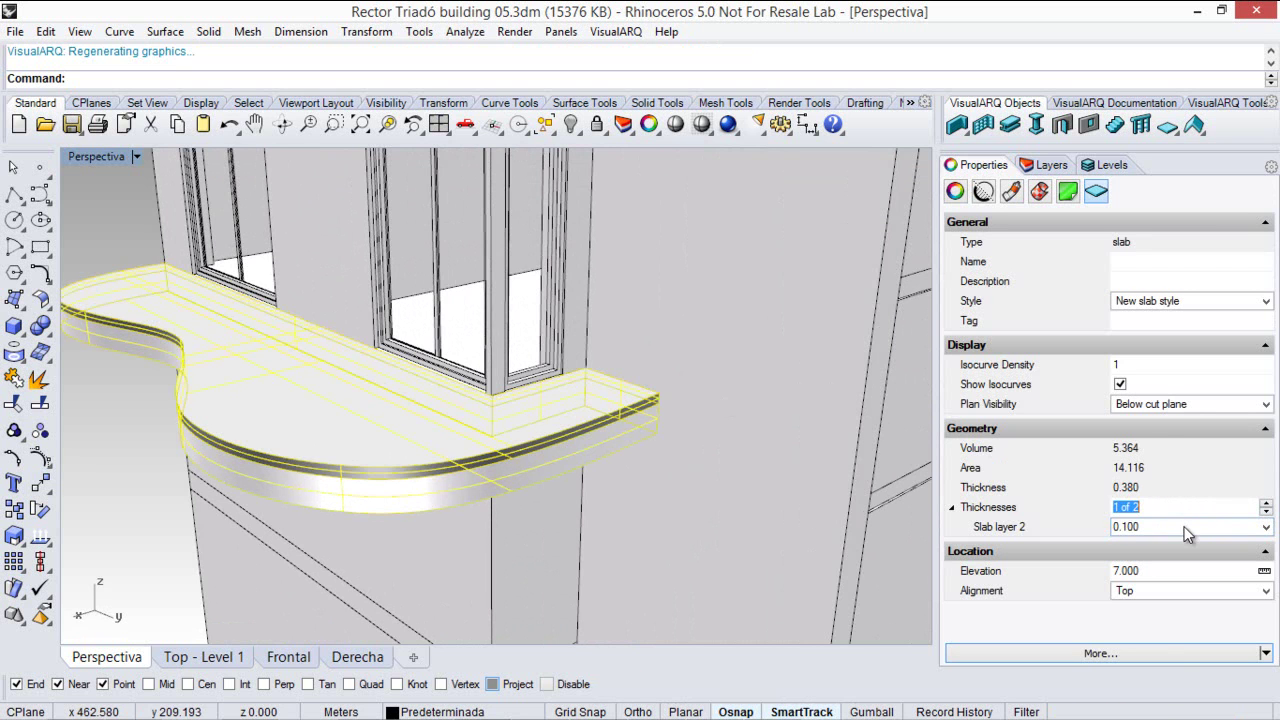
- Reset Slab layer 2 thickness back to By Style (0.020) and deselect the slab
click(1234, 530)
click(1264, 530)
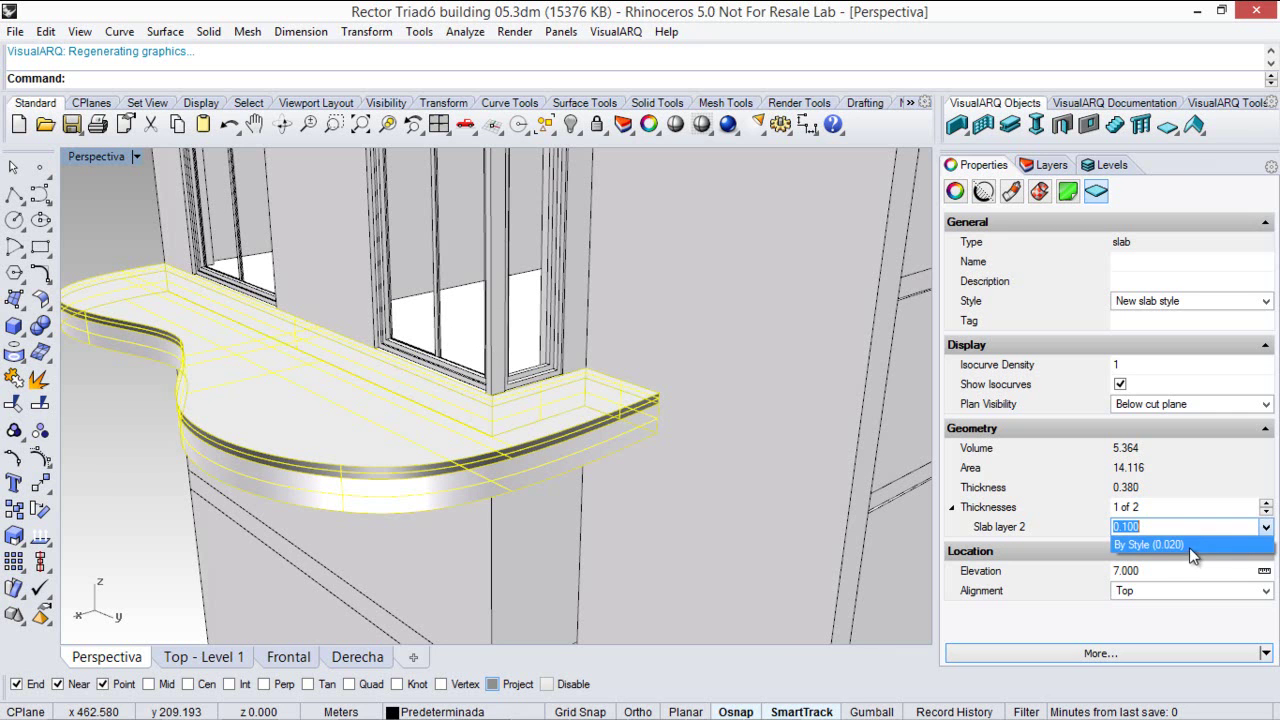
click(1154, 542)
key(Escape)
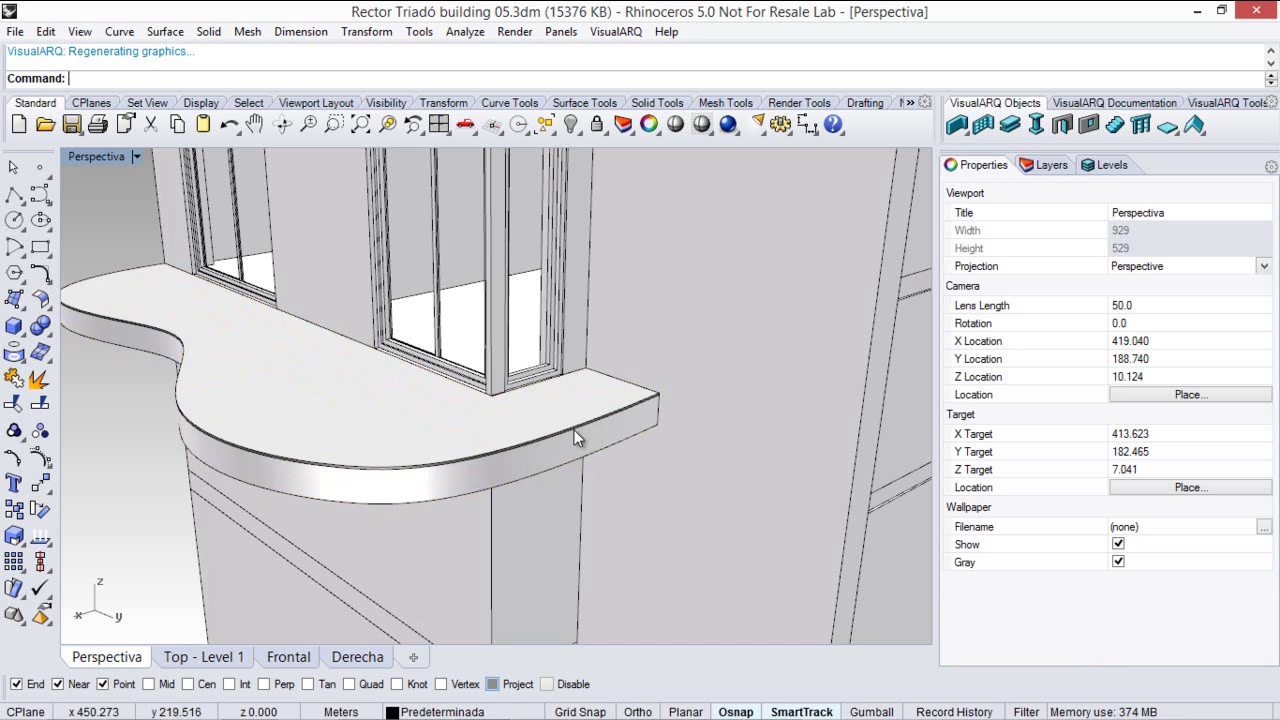
right_drag(574, 430, 605, 436)
scroll(598, 489, down, 10)
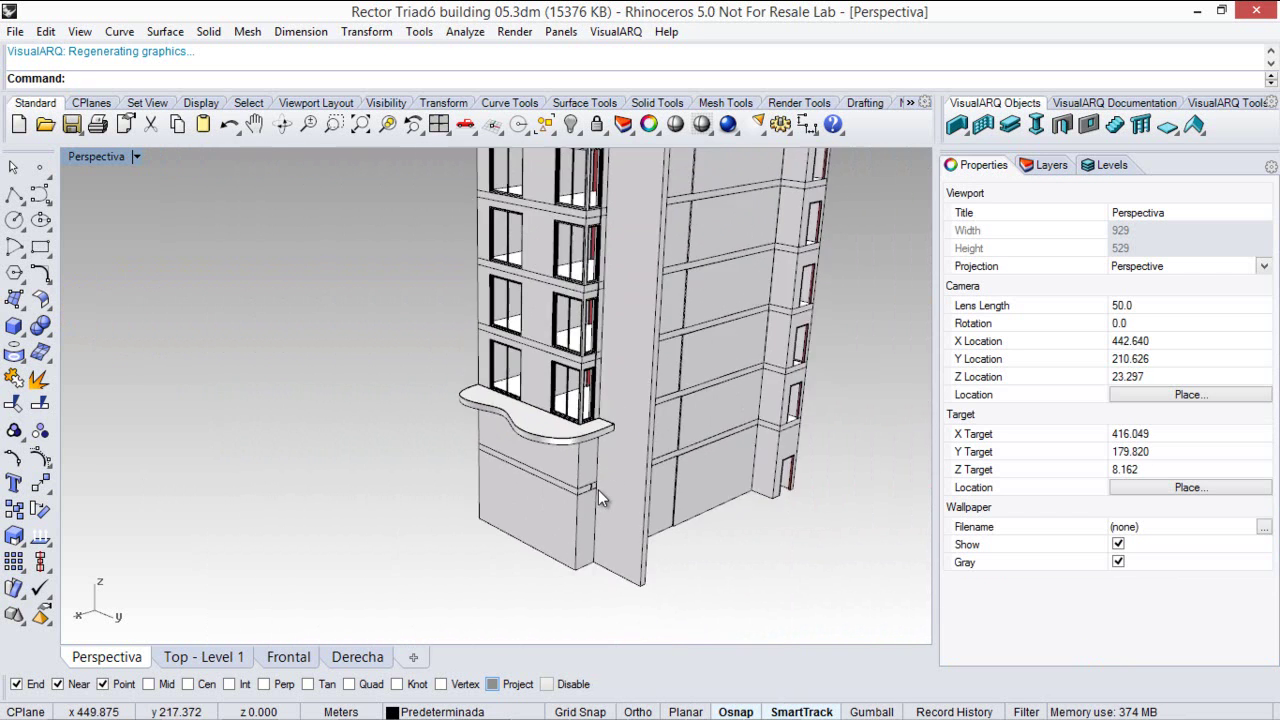
- Toggle the Balcony 2D Slabs layer off and back on to check the outlines
scroll(558, 452, down, 5)
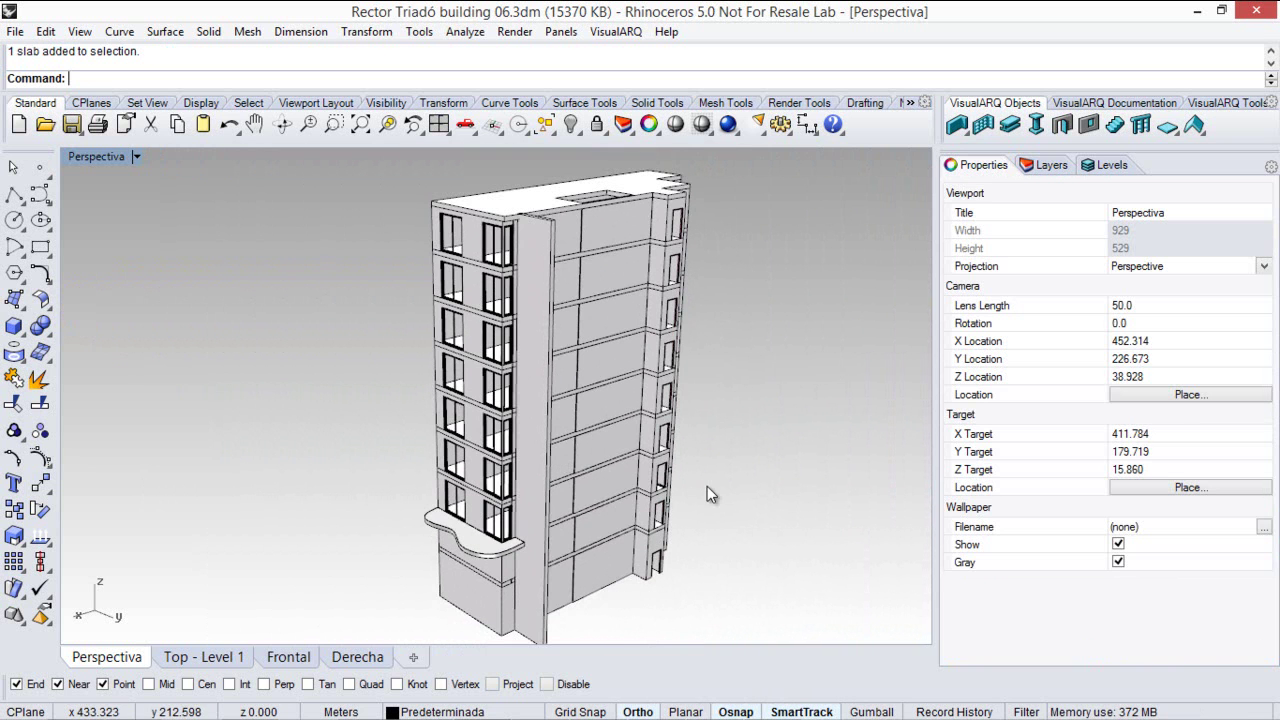
key(Down)
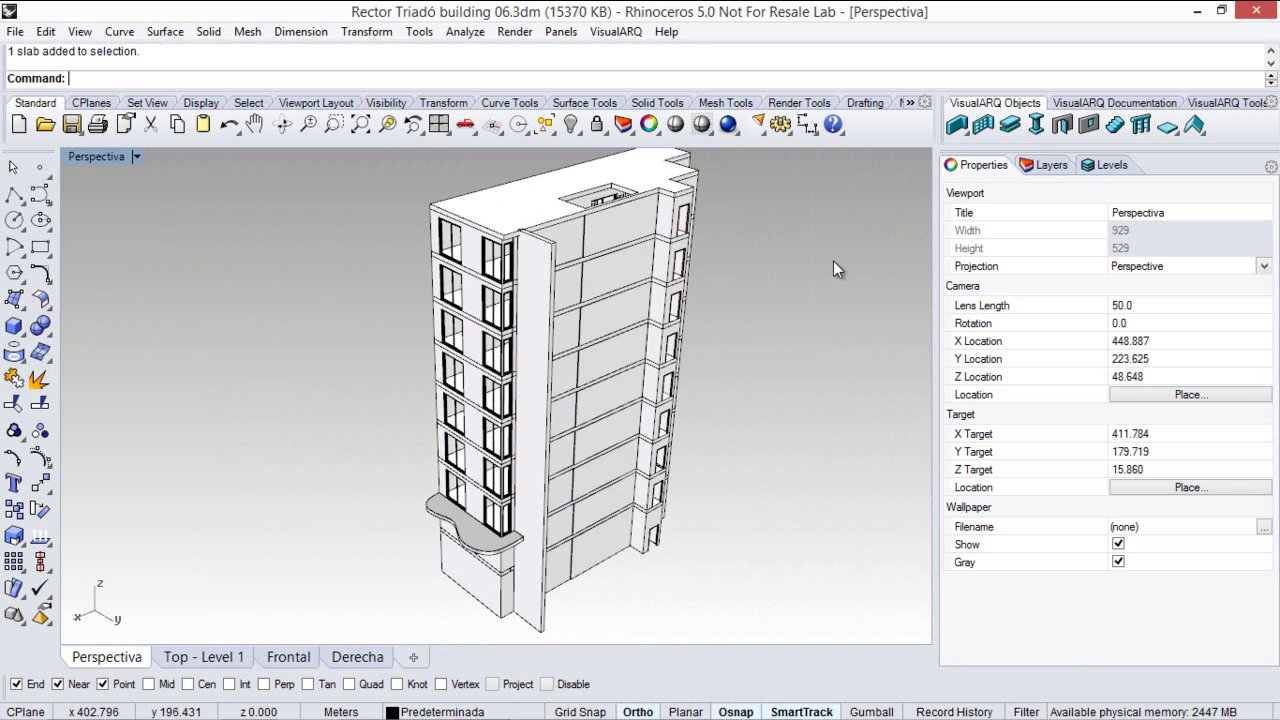
click(1045, 165)
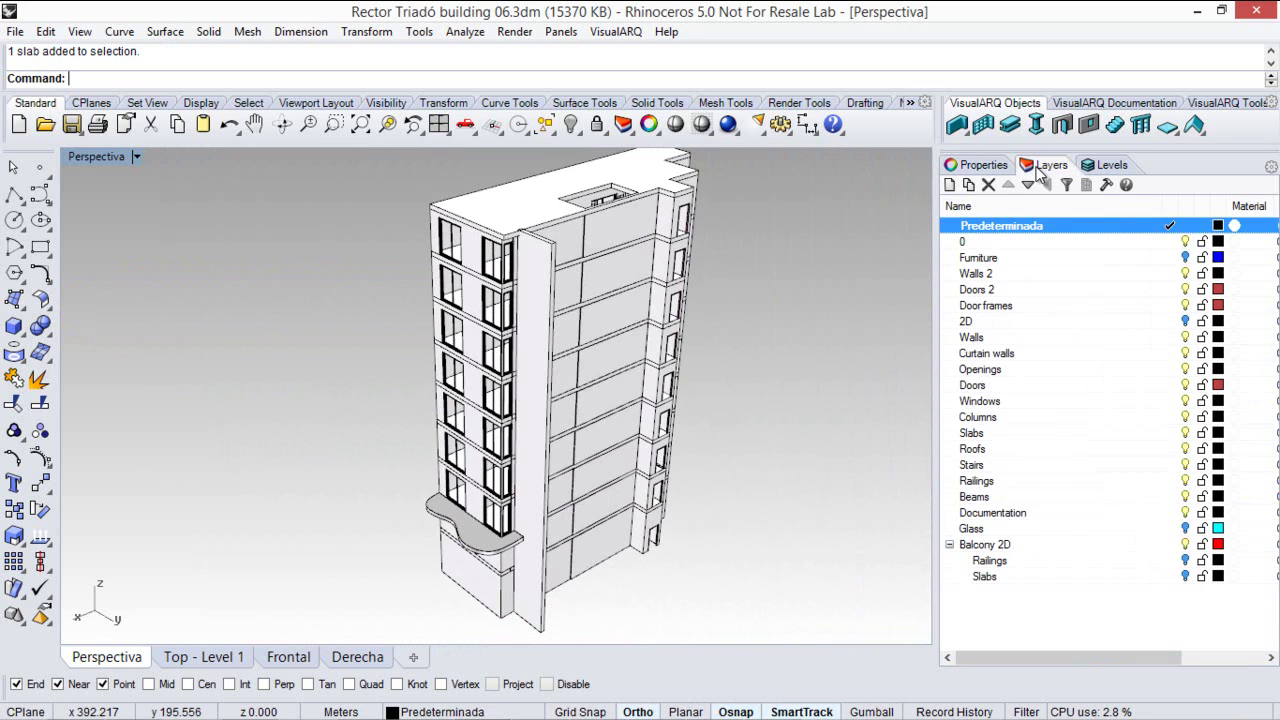
click(1185, 576)
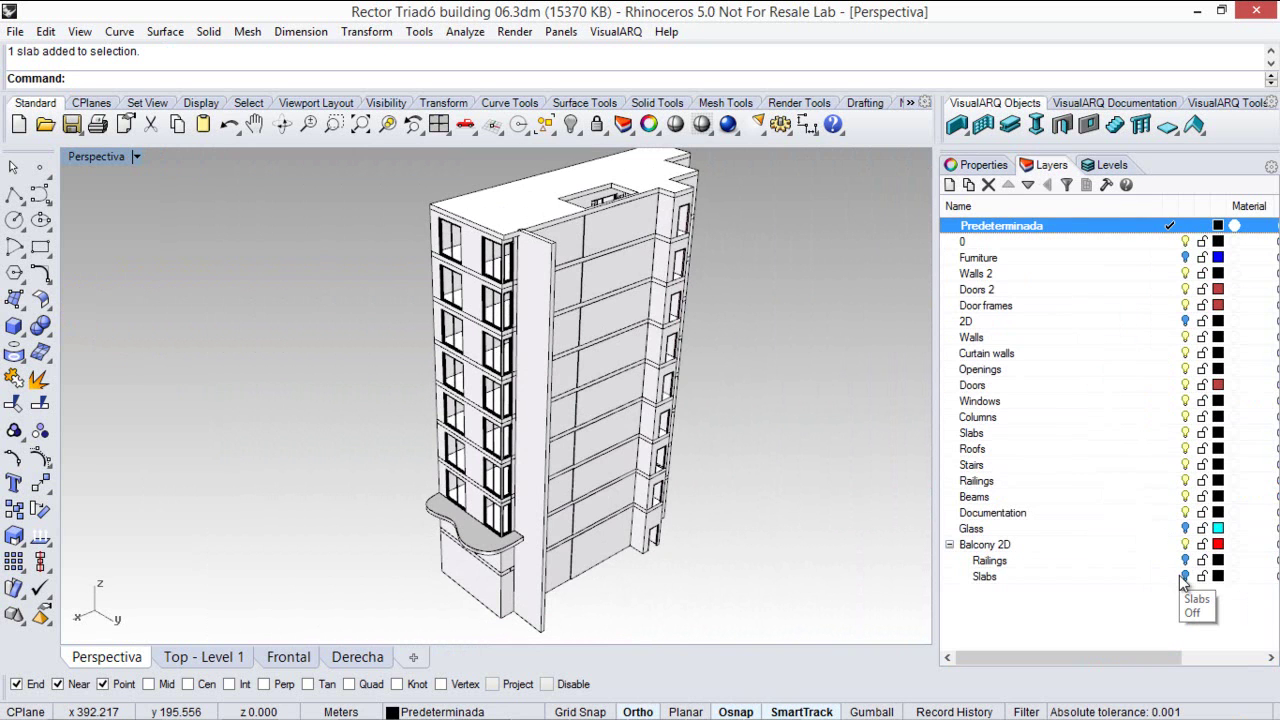
click(1185, 577)
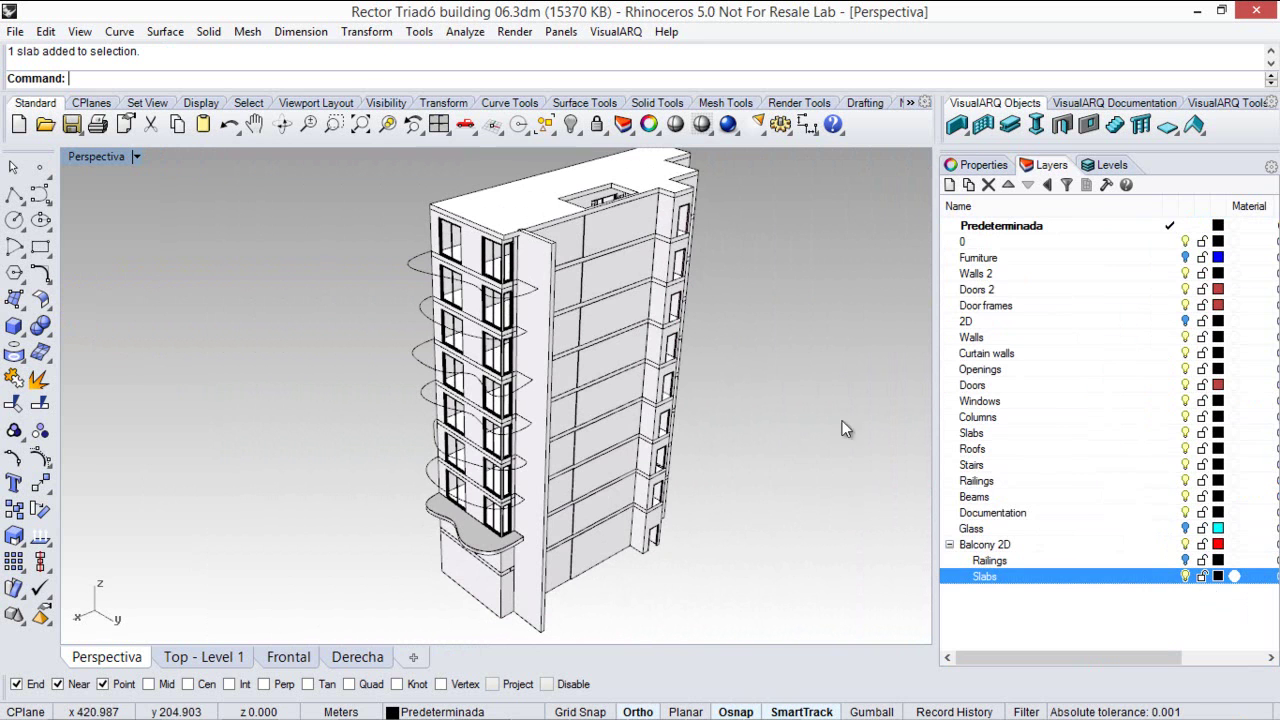
right_drag(609, 357, 430, 335)
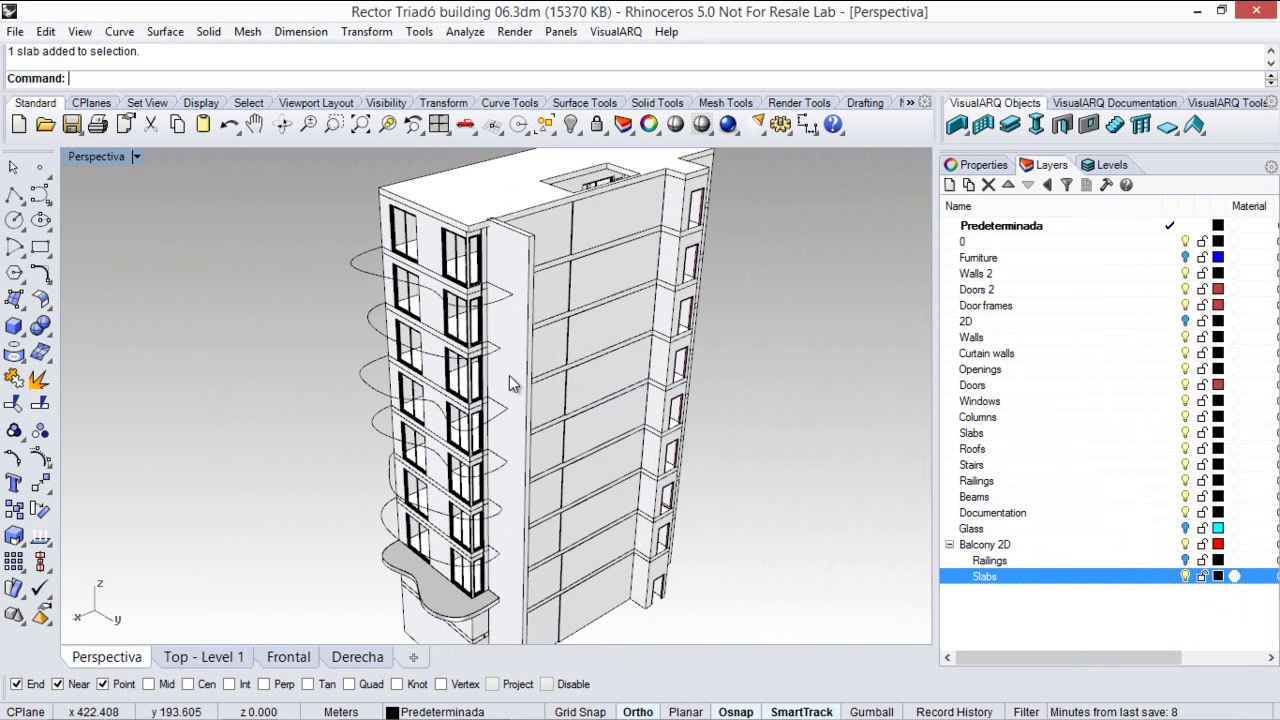
- Create New slab style slabs from the six remaining balcony outline curves
click(1167, 124)
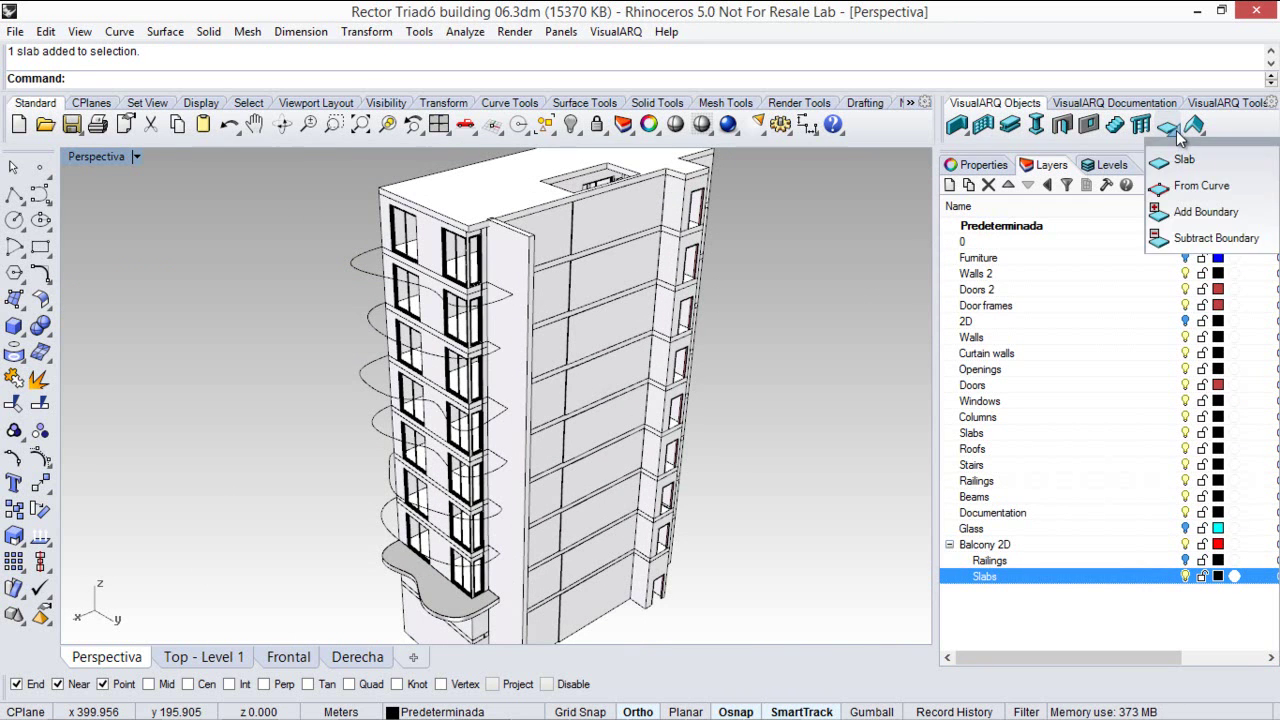
click(1180, 189)
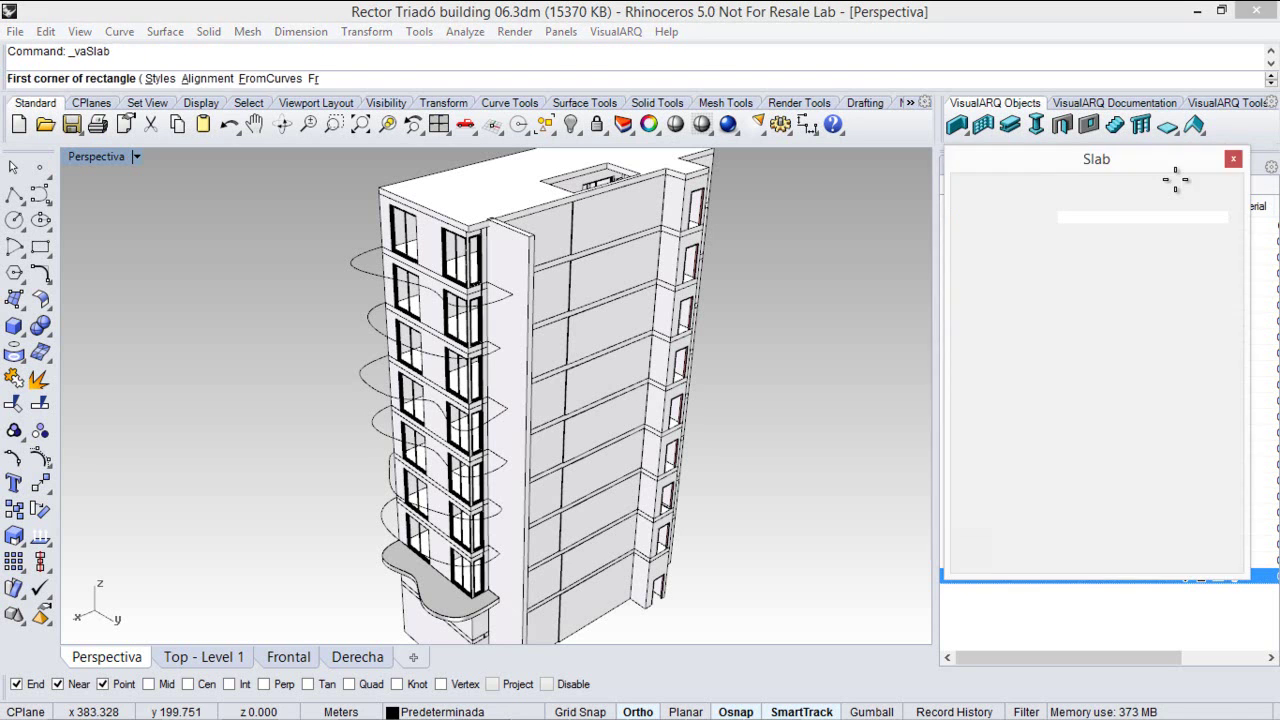
click(1012, 250)
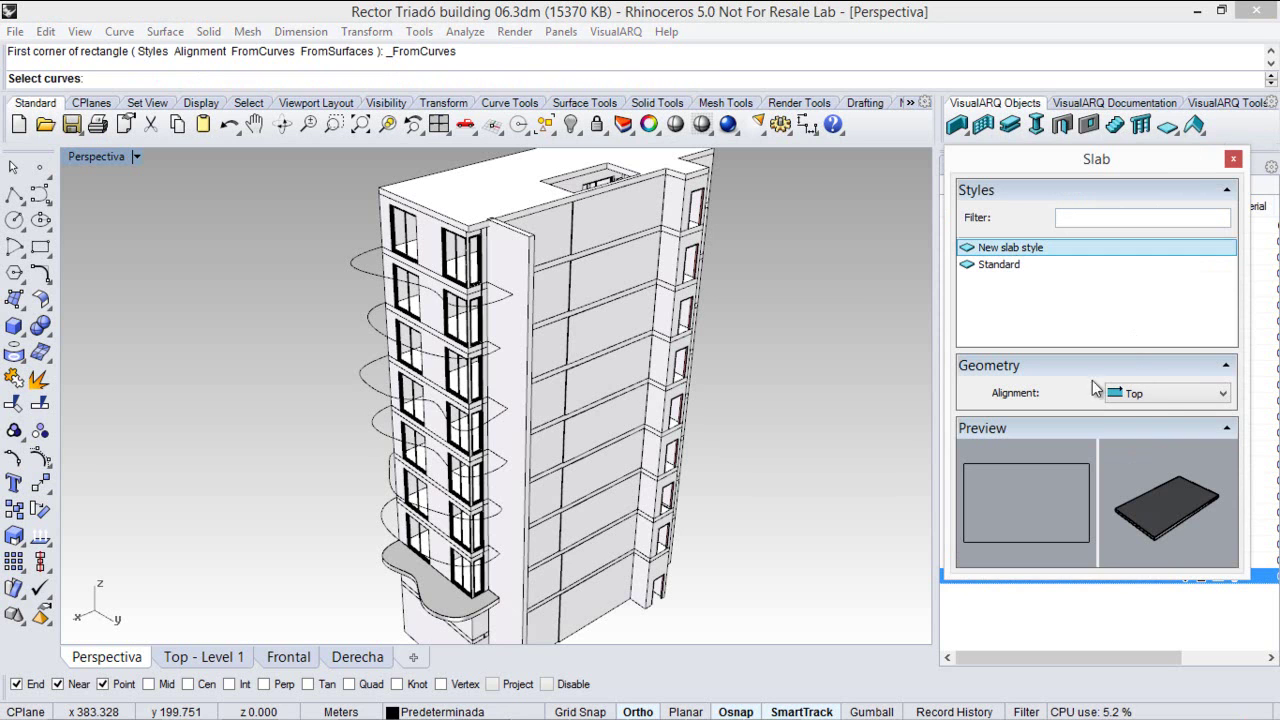
click(370, 287)
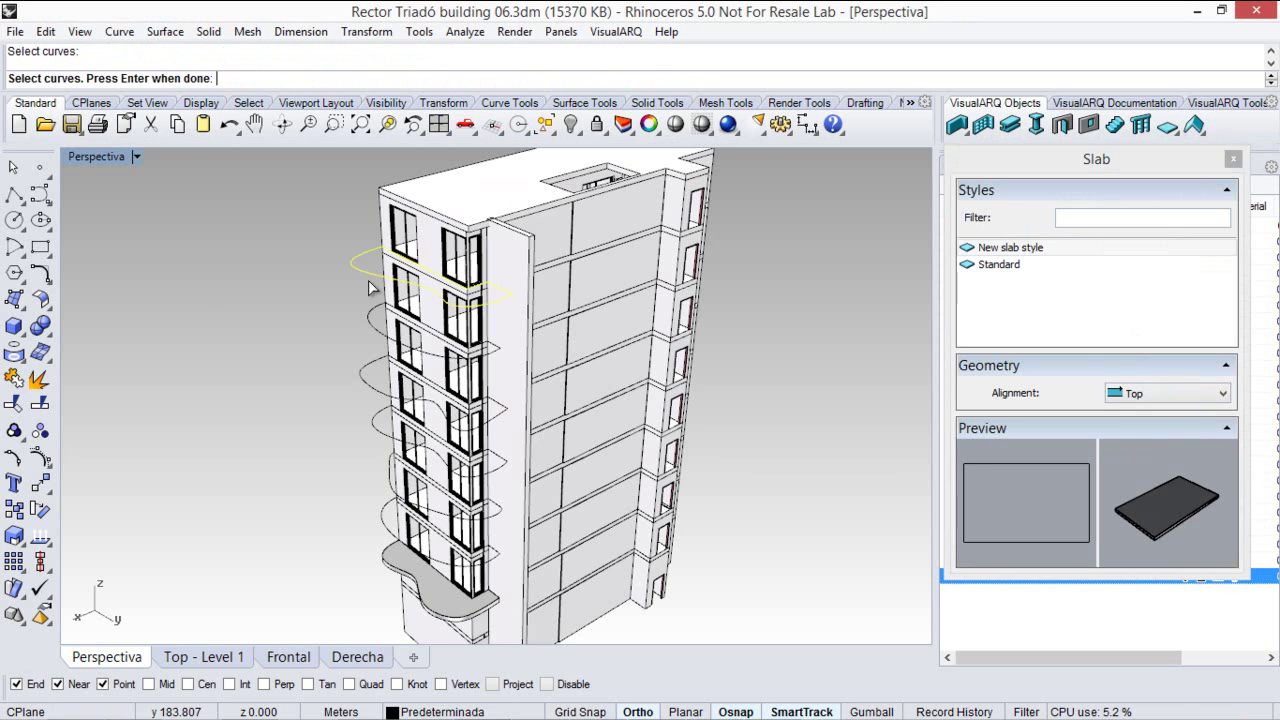
click(378, 320)
click(376, 372)
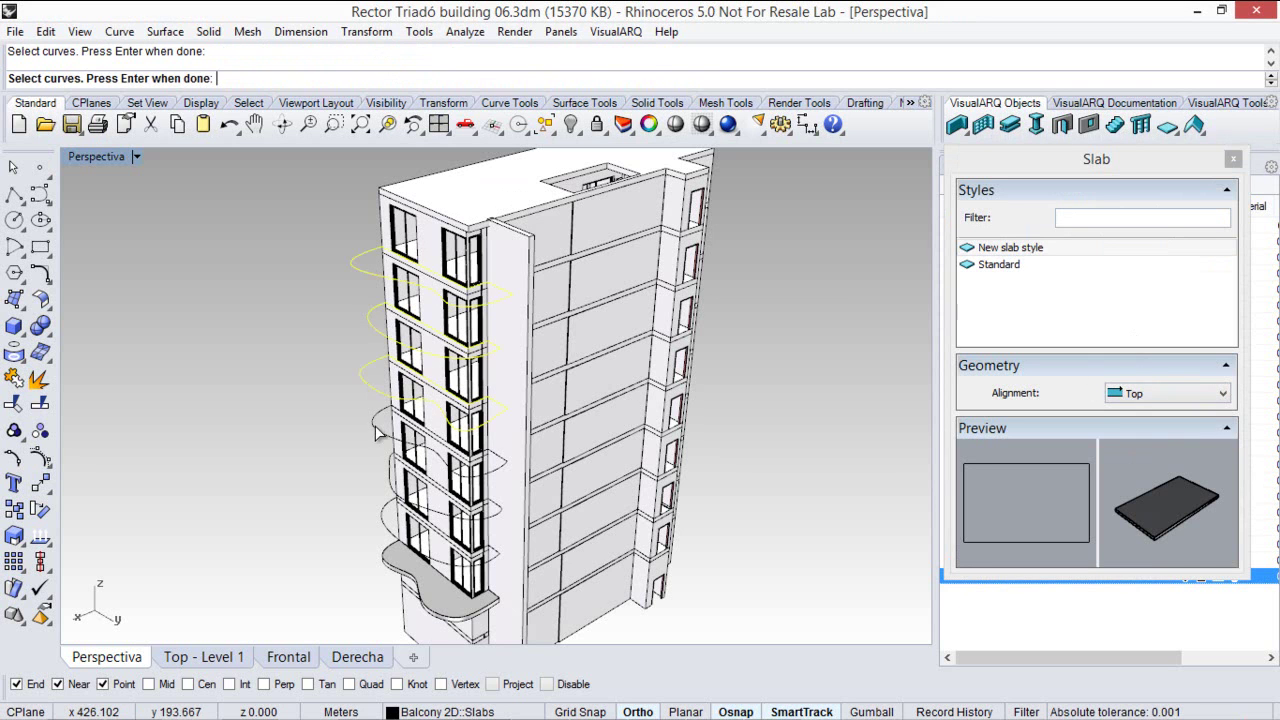
click(376, 432)
click(390, 486)
click(380, 520)
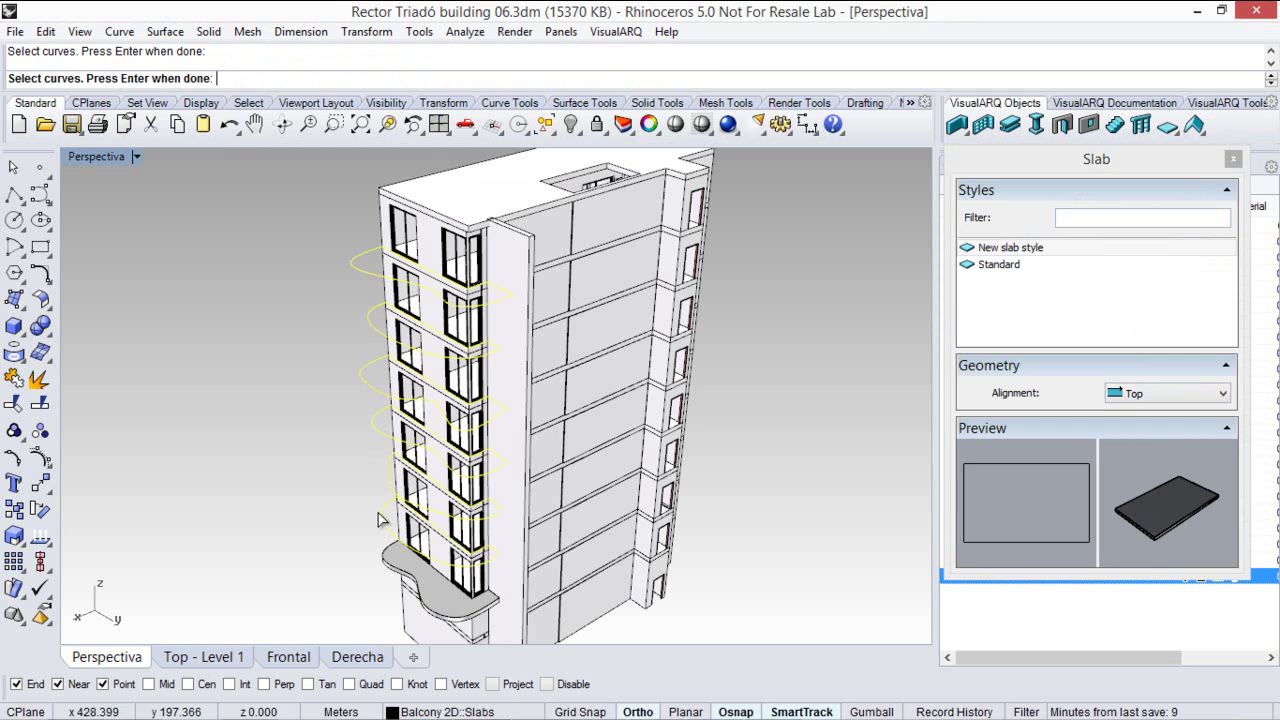
key(Return)
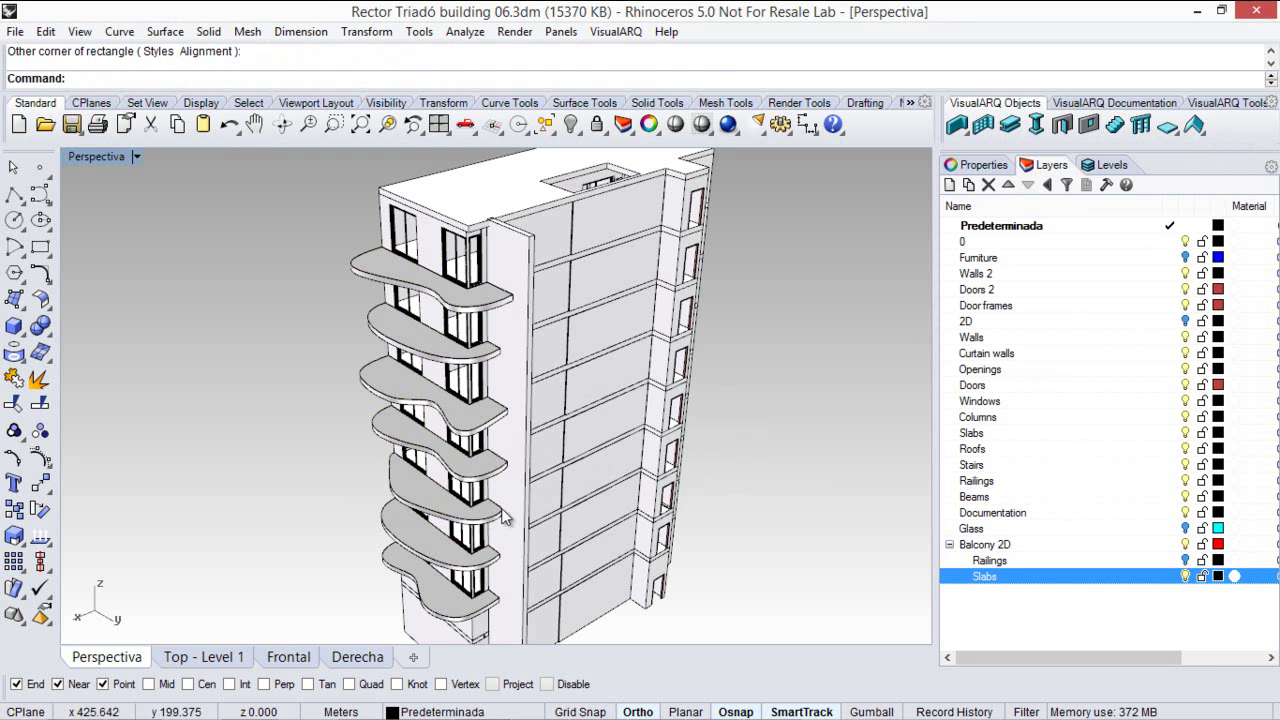
- On the Balcony 2D Railings layer, add Balcony-style railings along the upper balcony edge curves
right_drag(505, 517, 507, 384)
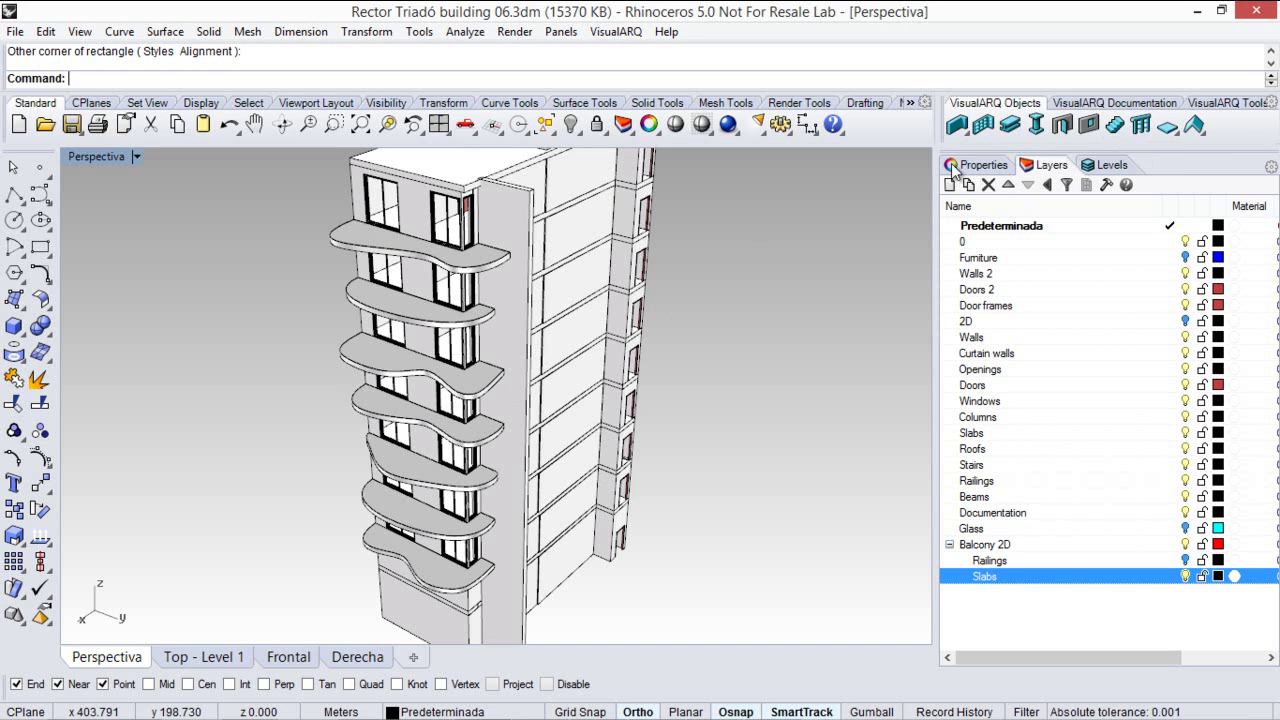
click(1186, 561)
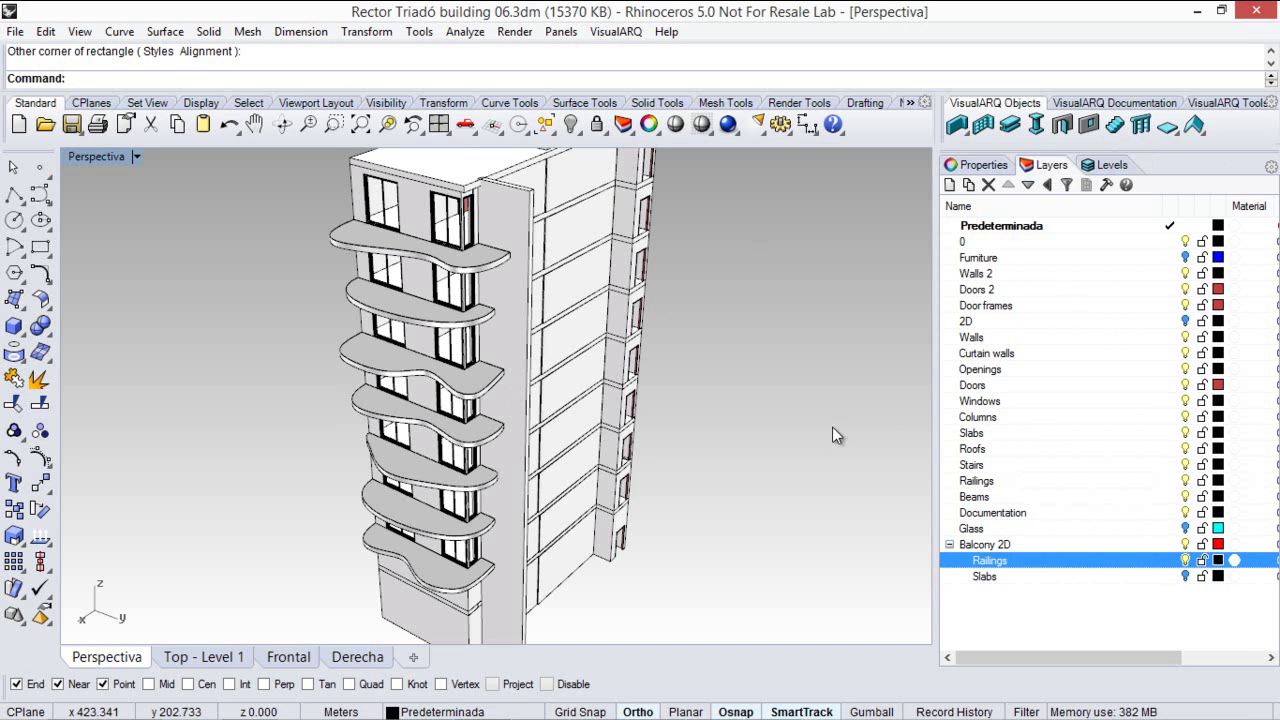
click(1141, 126)
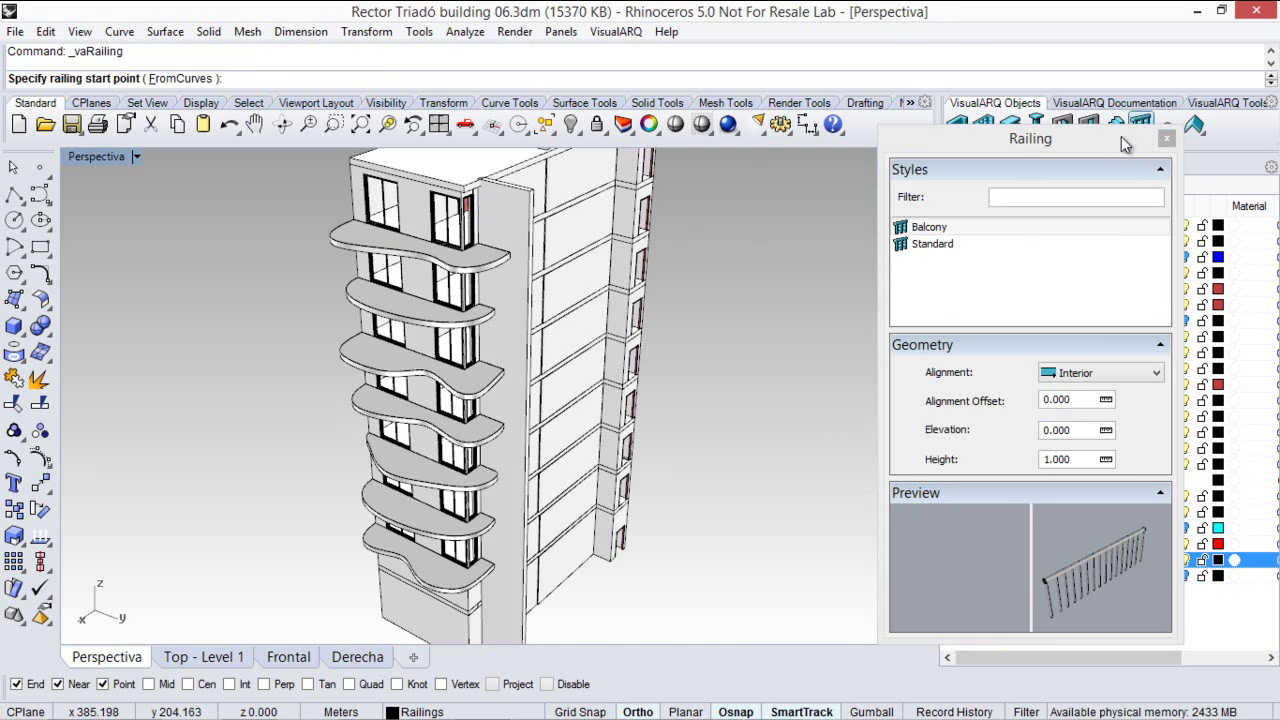
drag(1120, 138, 1150, 128)
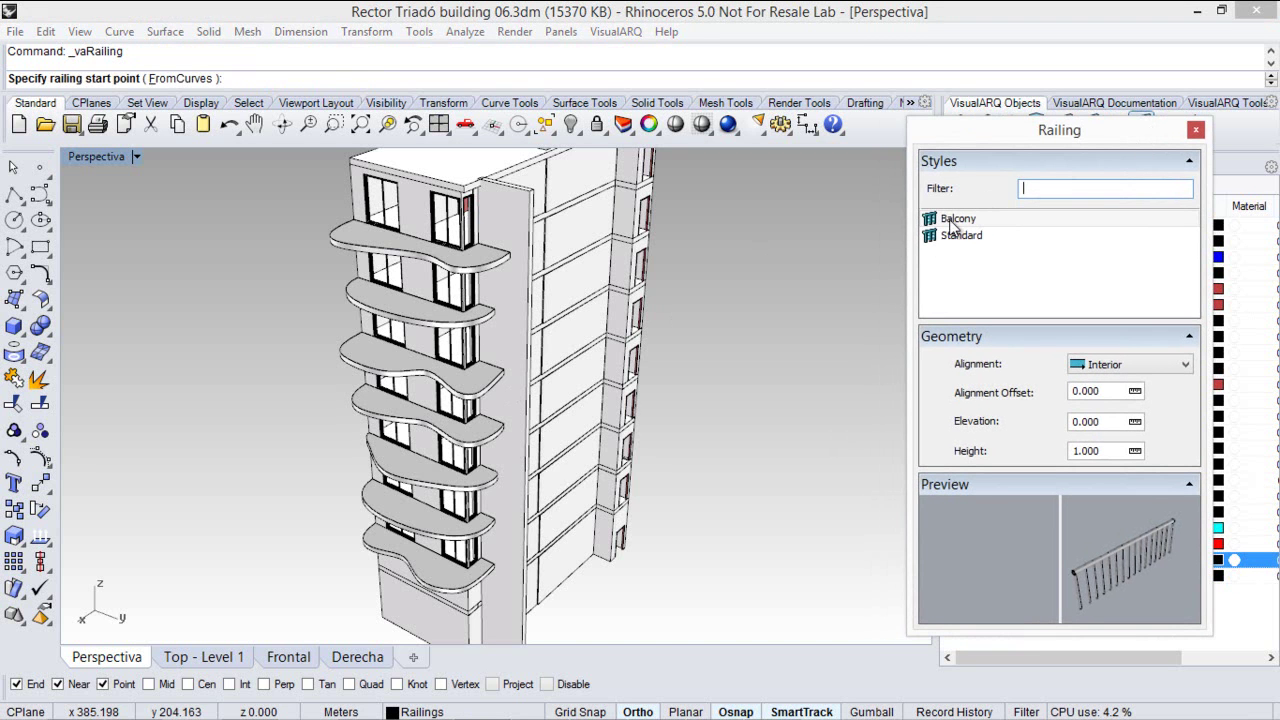
click(165, 79)
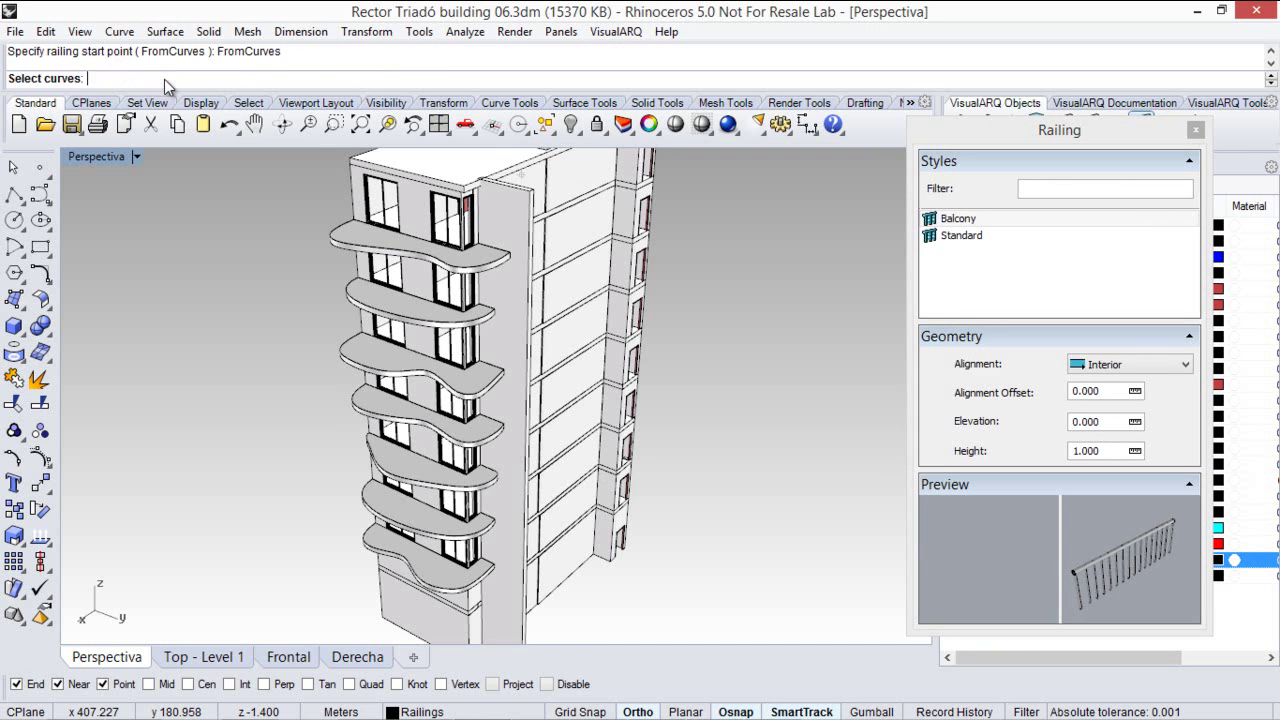
click(328, 237)
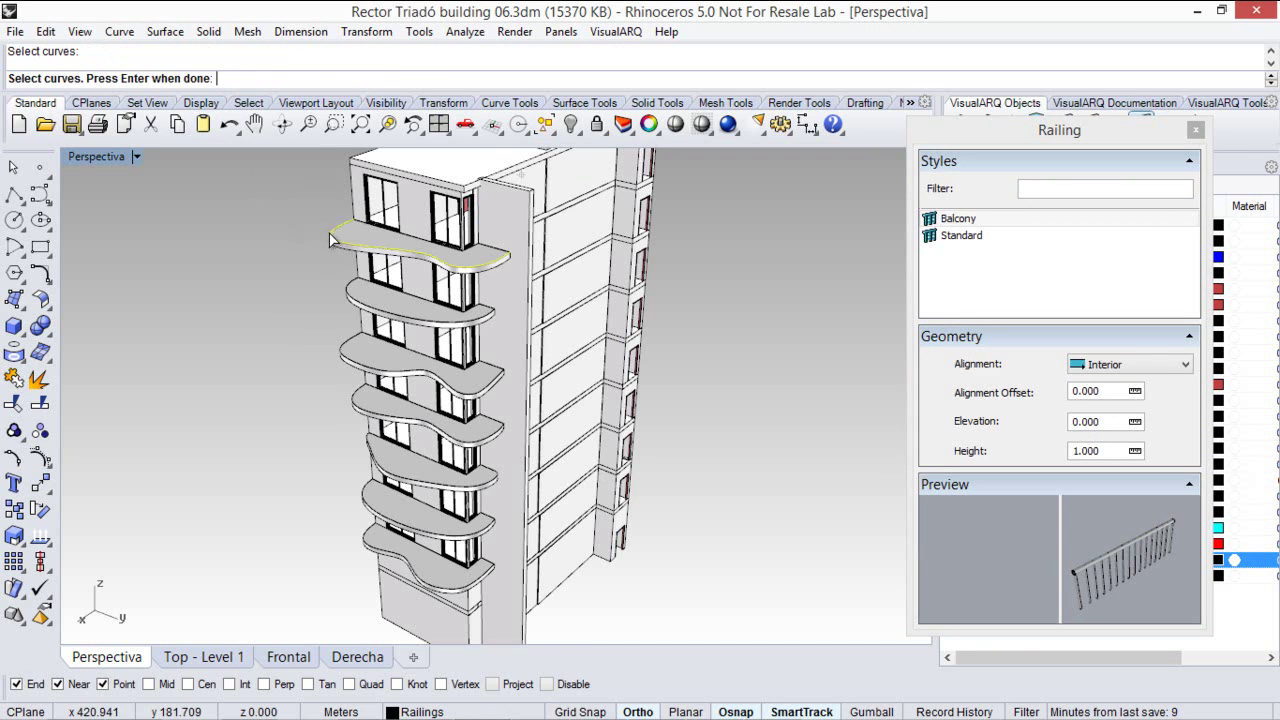
click(351, 291)
click(348, 345)
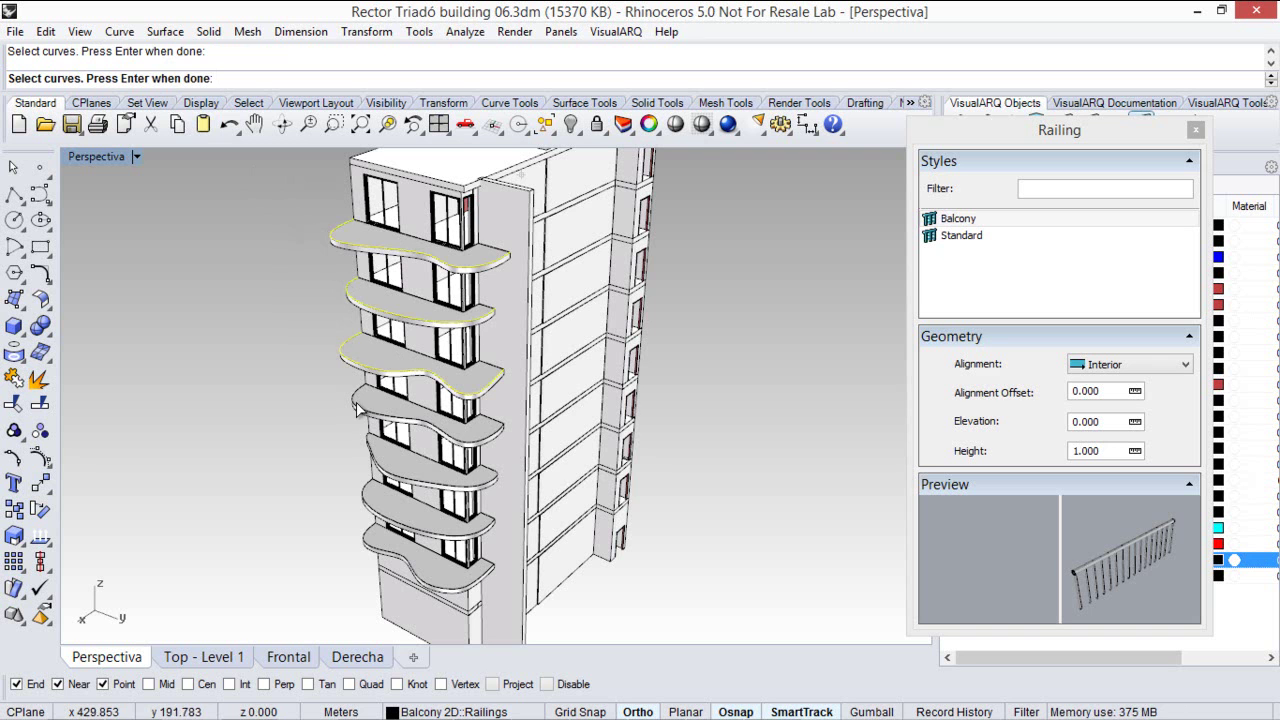
scroll(387, 484, up, 1)
click(396, 481)
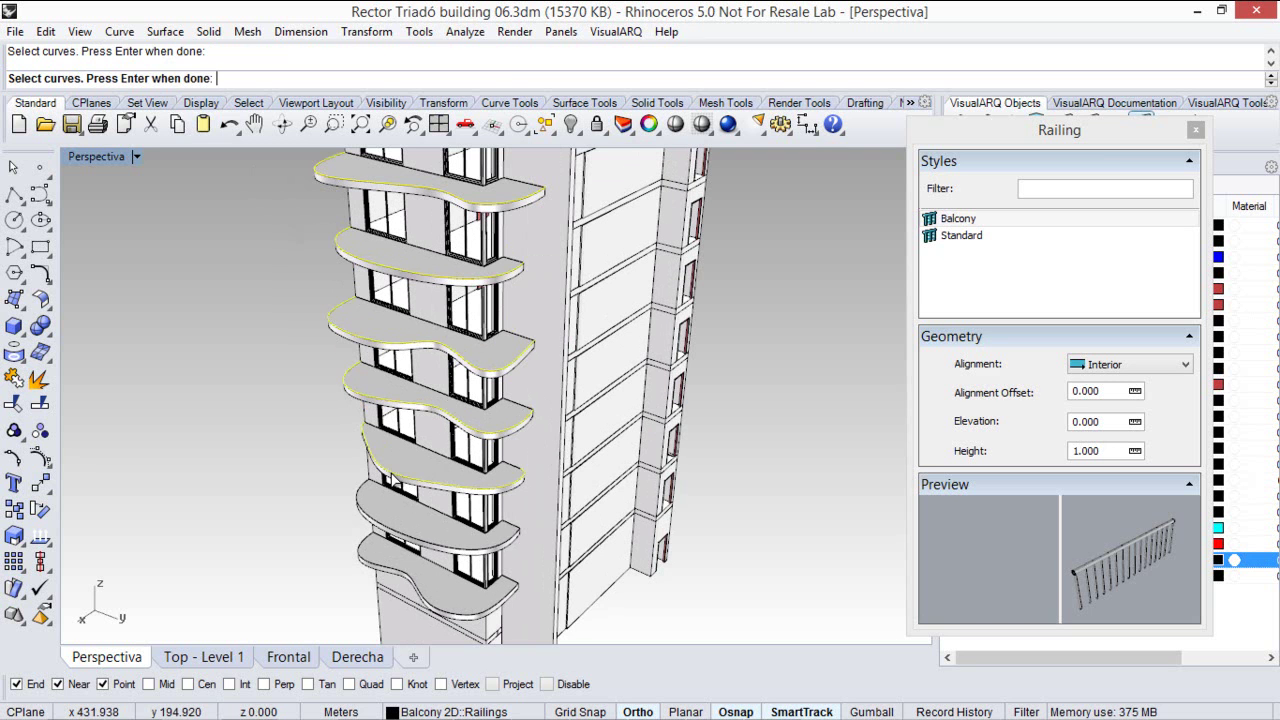
scroll(378, 538, up, 2)
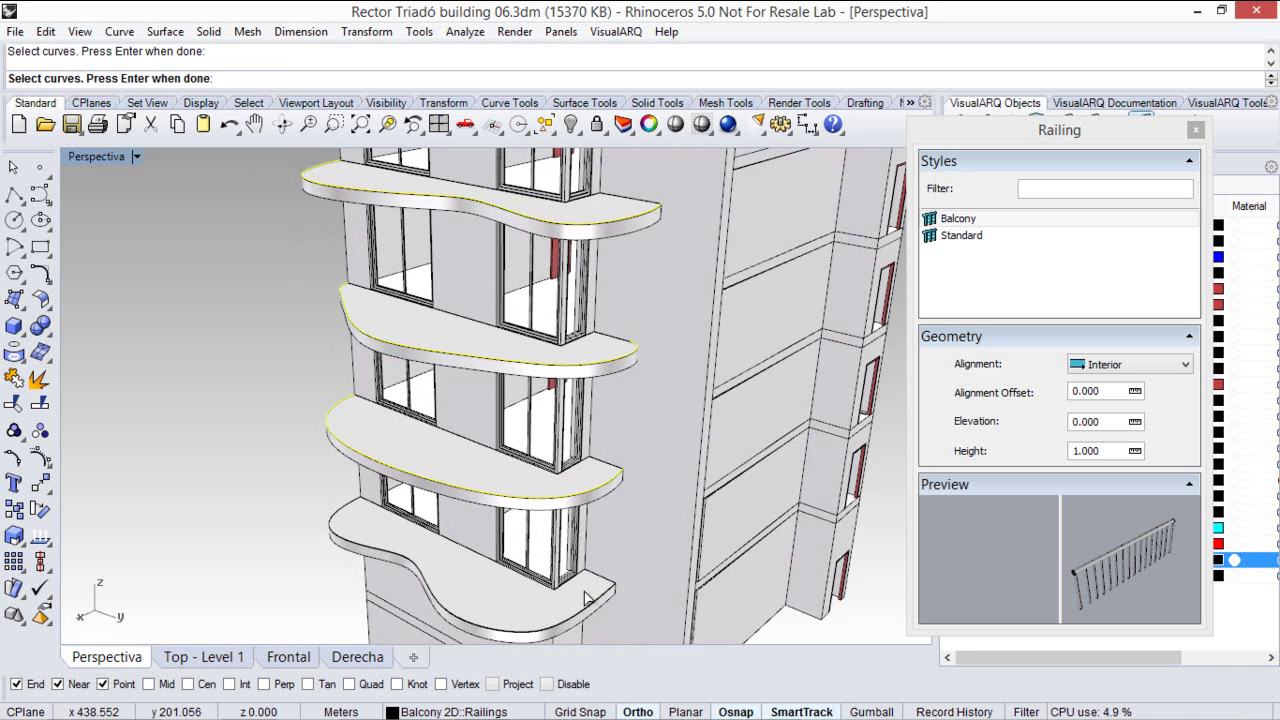
key(Return)
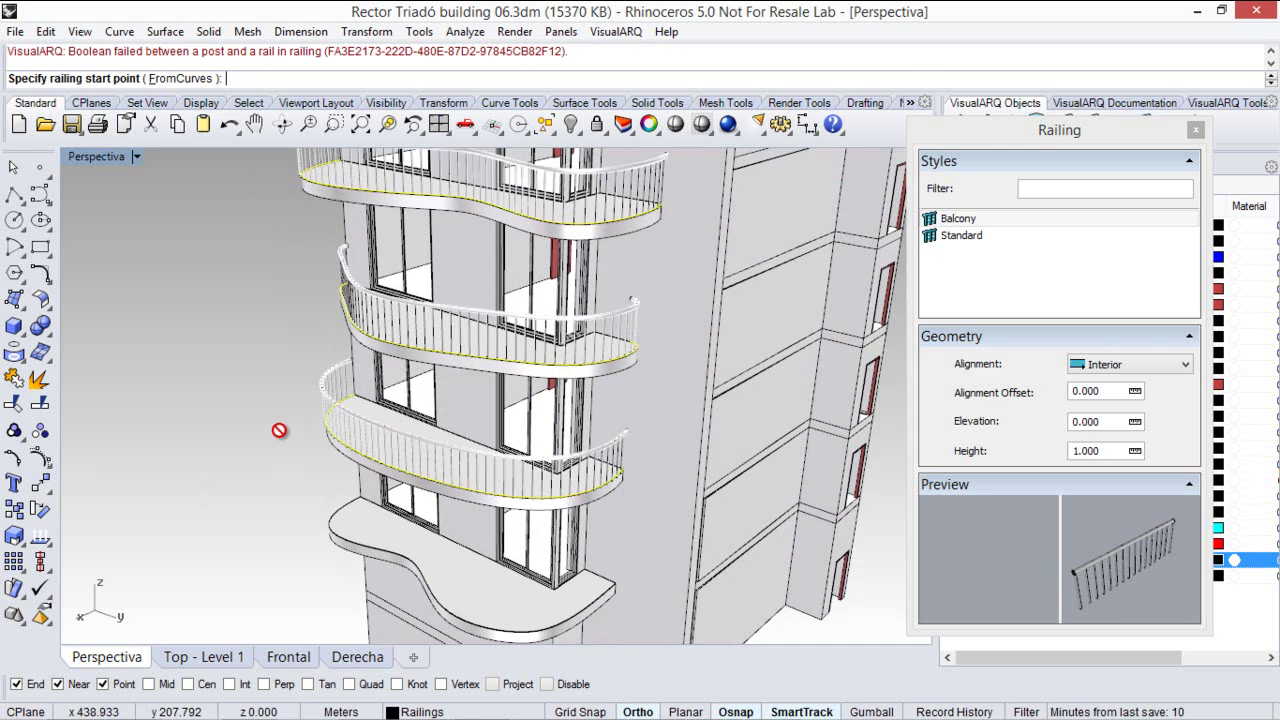
key(Escape)
- Explode the lowest balcony's edge curve into four segments
key(Left)
key(Left)
key(Left)
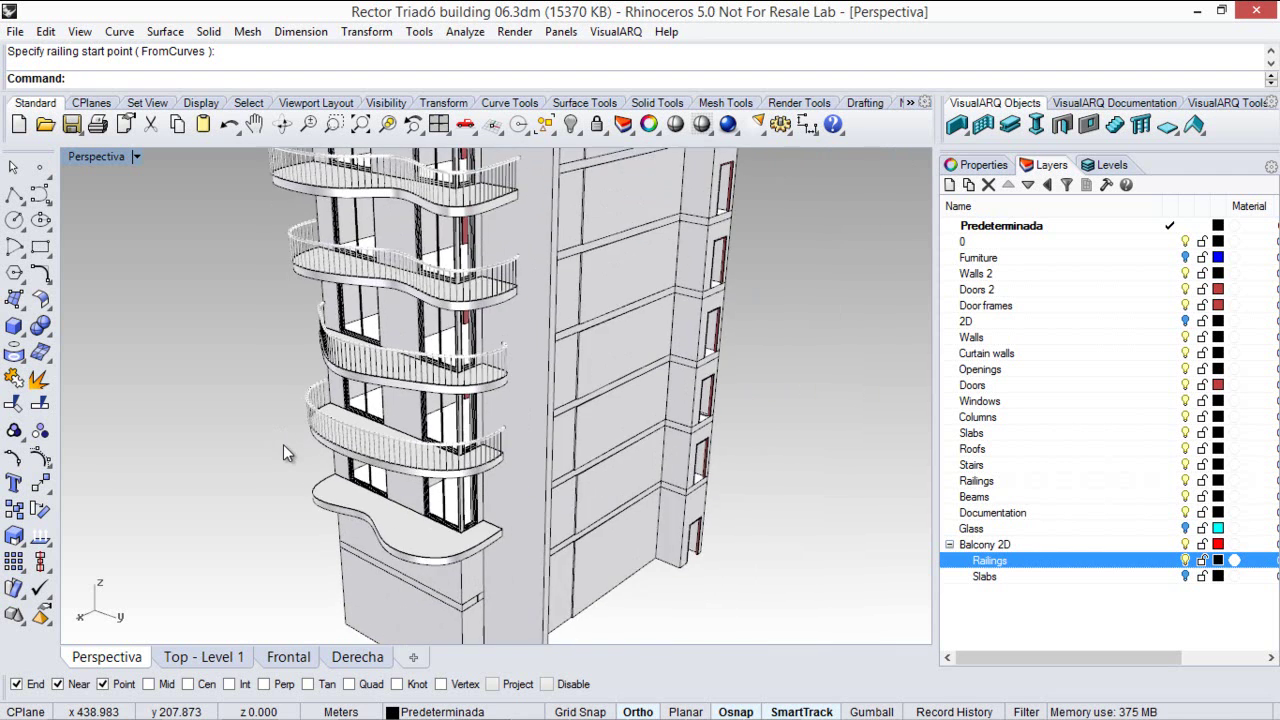
scroll(332, 545, up, 3)
click(340, 515)
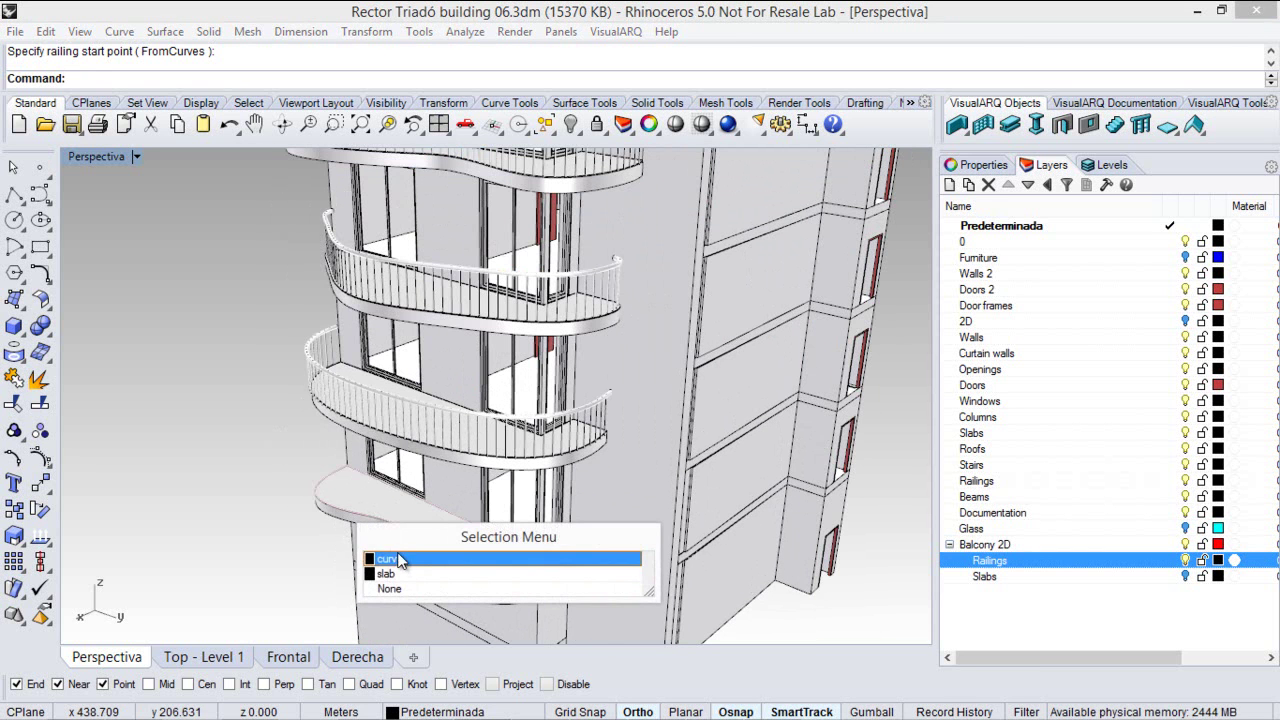
click(400, 560)
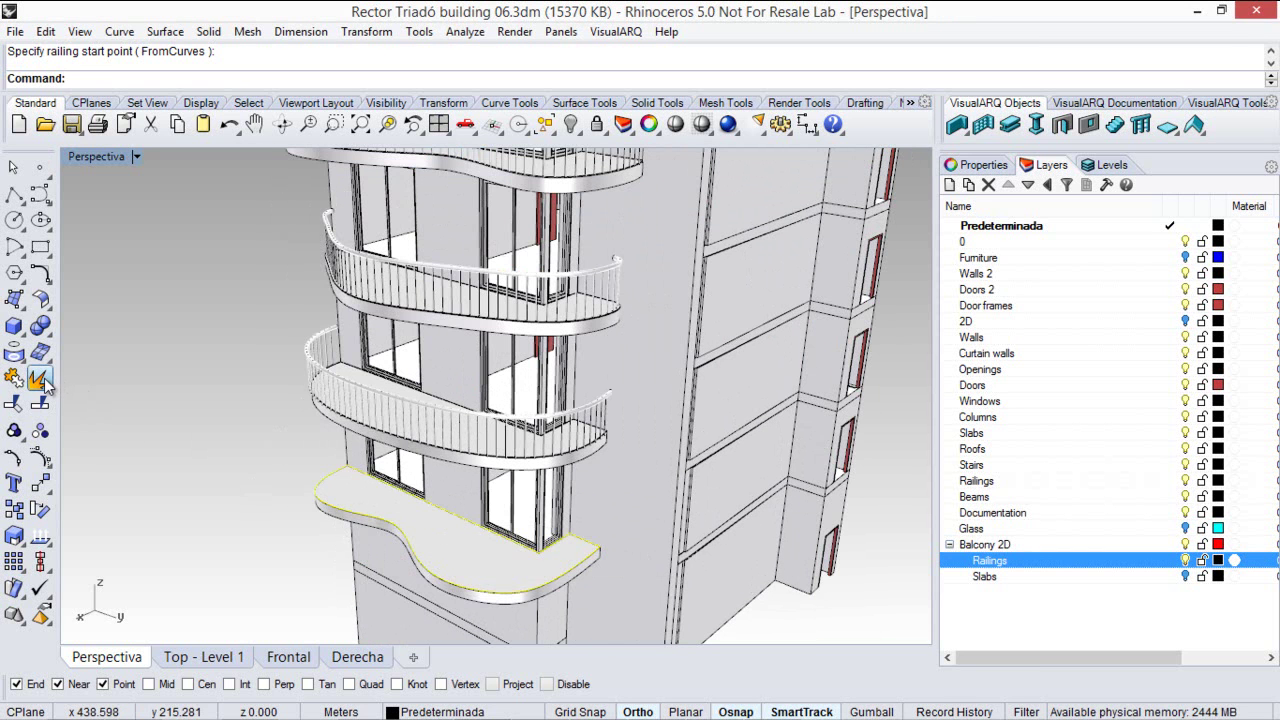
click(40, 380)
click(155, 433)
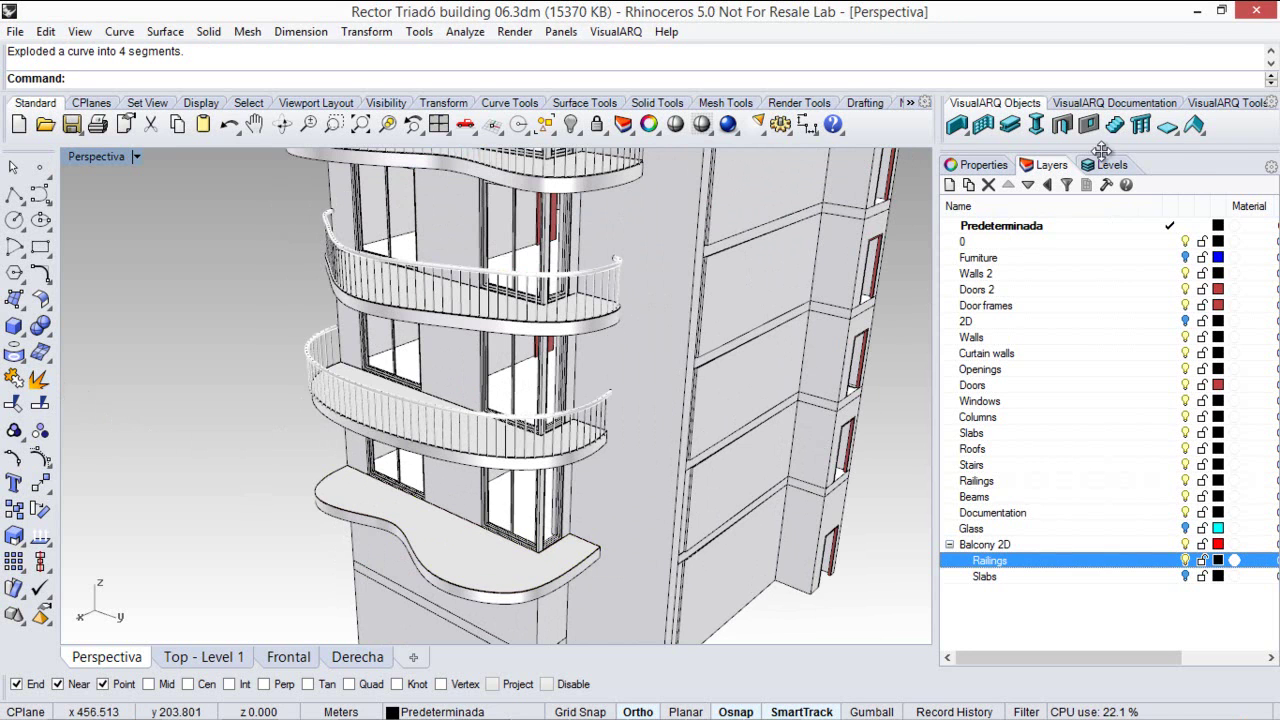
- Build a Balcony-style railing from the lowest balcony's edge curve with Railing FromCurves
click(1141, 124)
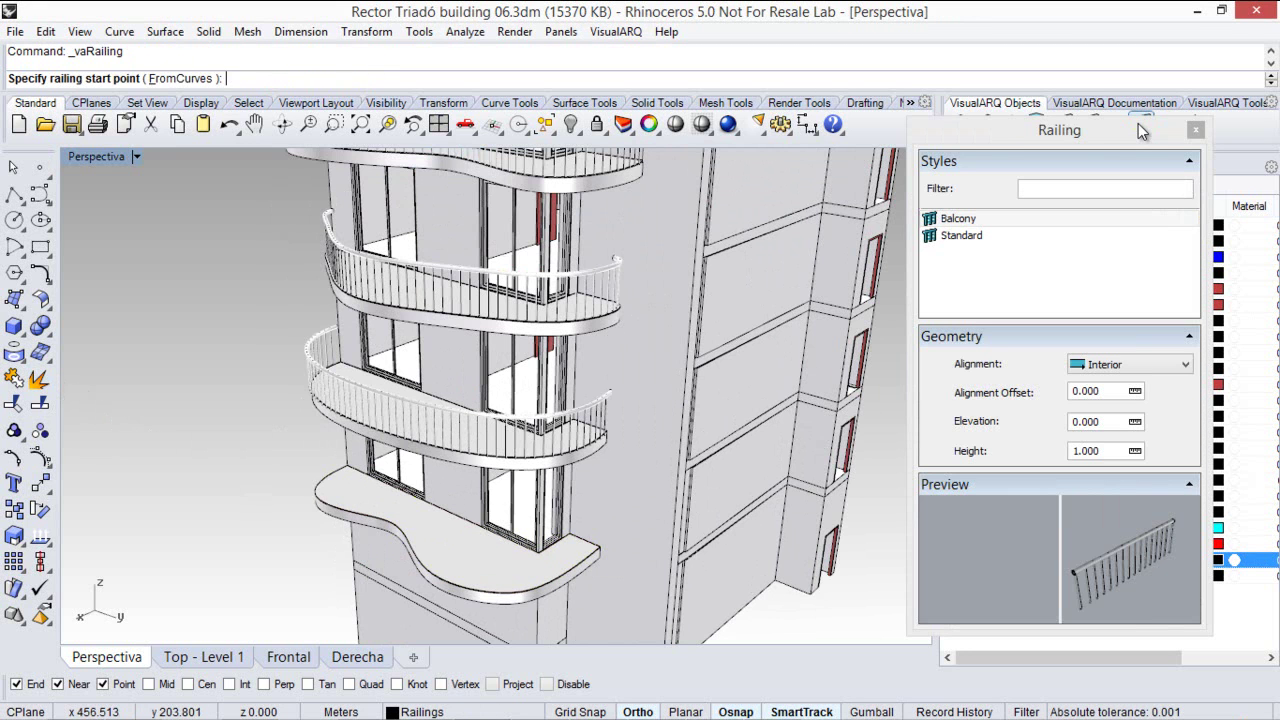
click(185, 78)
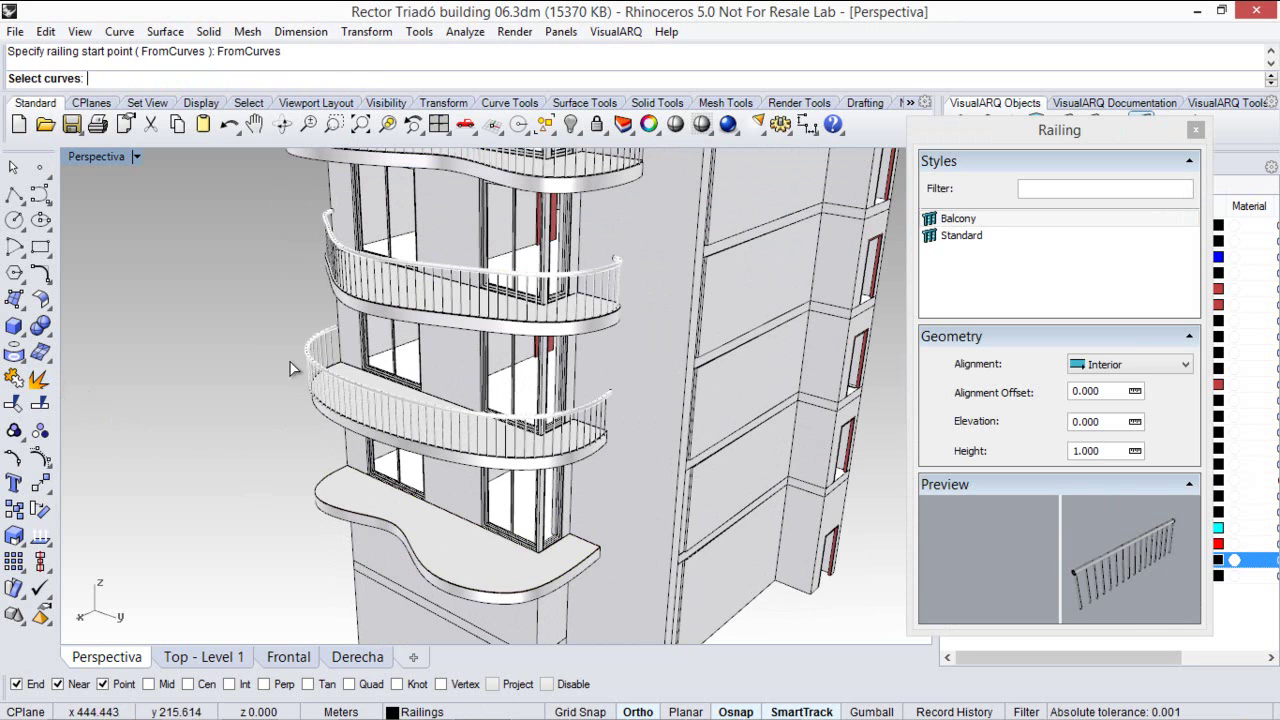
click(320, 485)
key(Return)
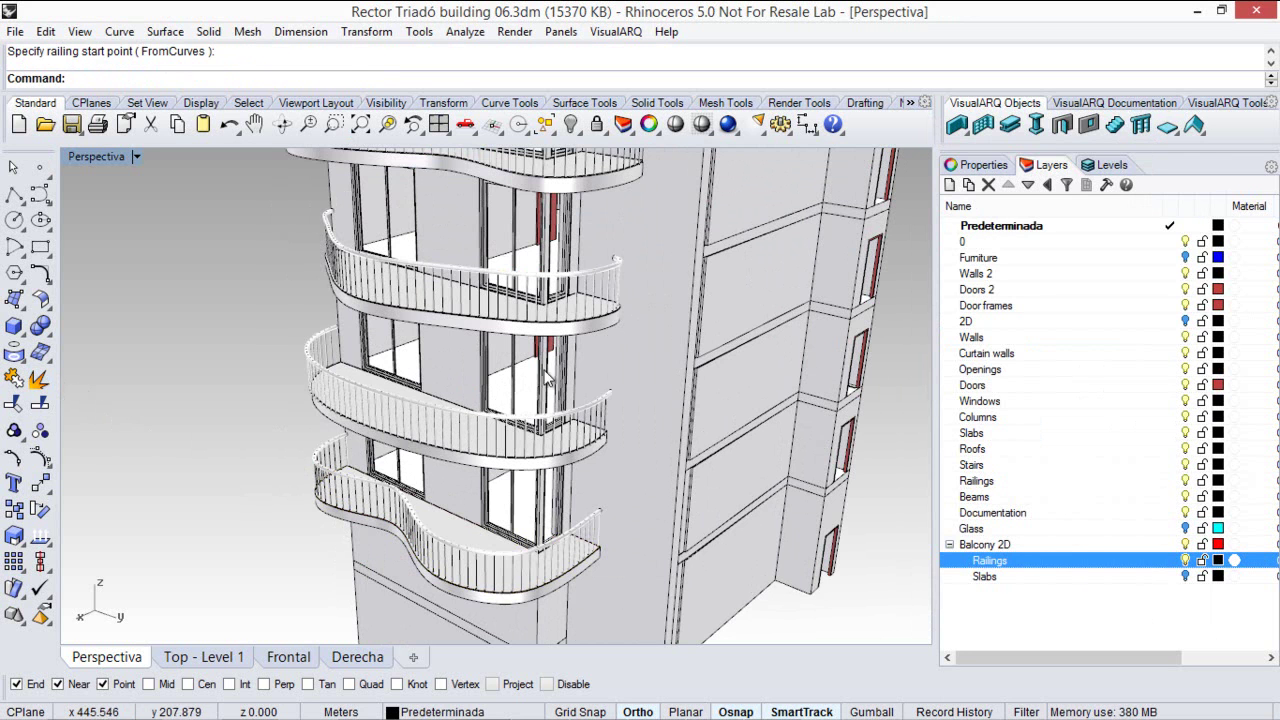
scroll(575, 430, down, 5)
right_drag(577, 430, 540, 380)
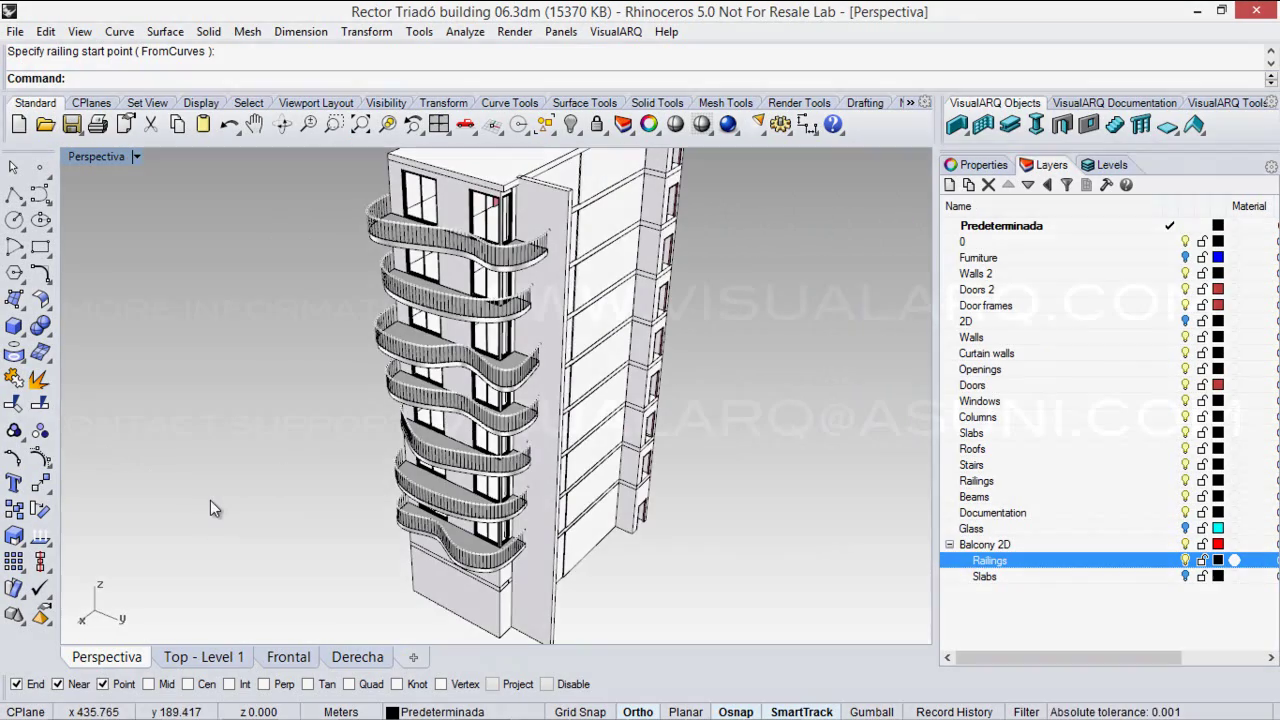